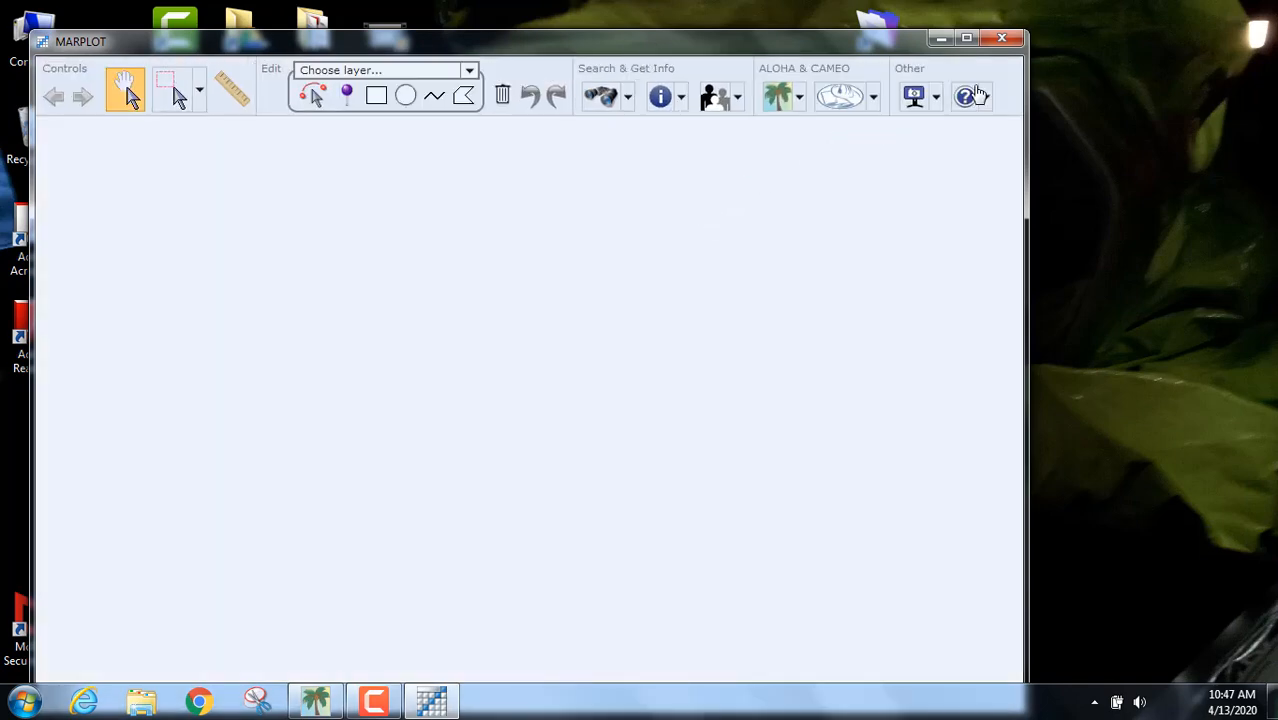
Step: Maximize MARPLOT so the street map around the Alaska Railroad depot fills the screen
left_click(966, 40)
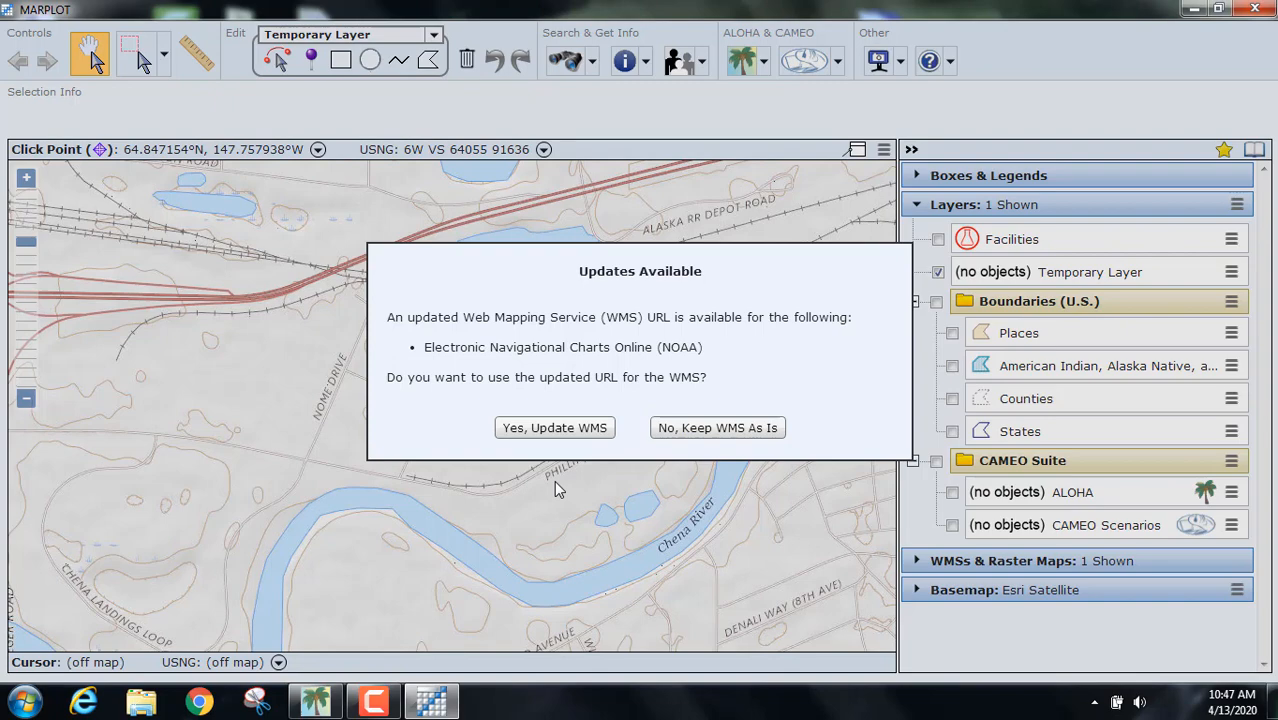
Step: Keep the WMS as is, then zoom in on the river and neighbourhood south of the rail yard
left_click(697, 430)
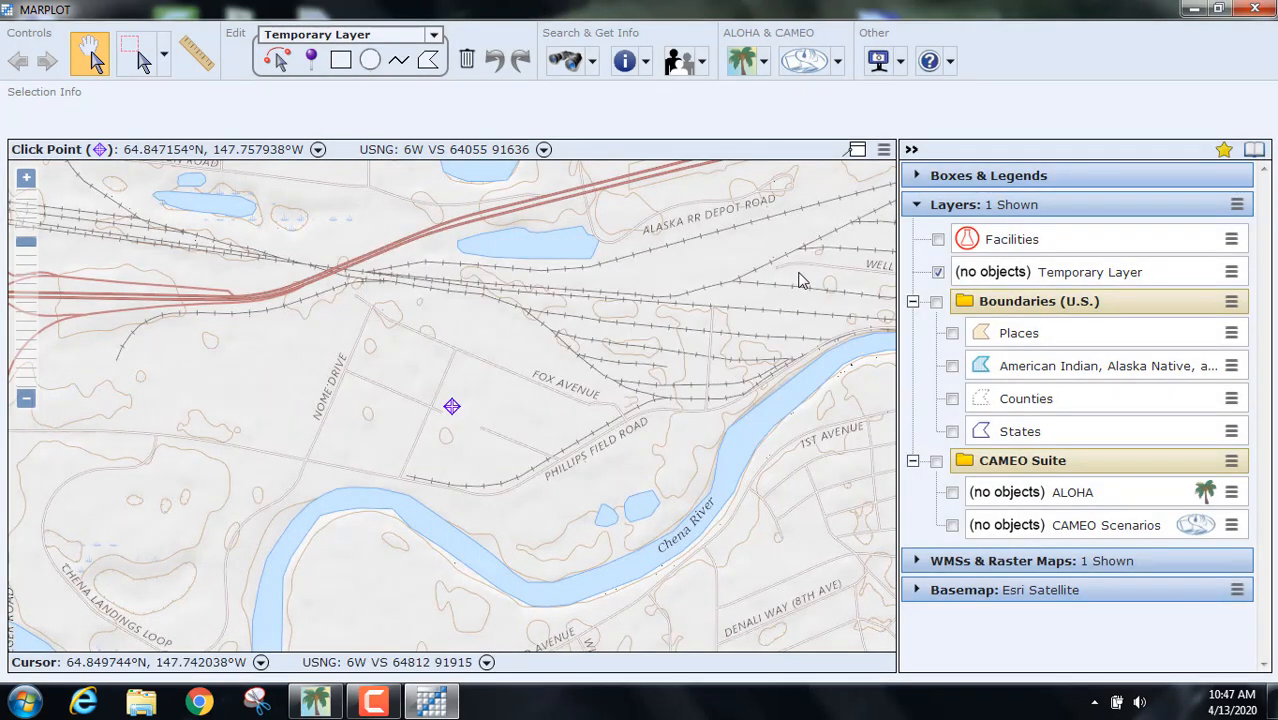
scroll(806, 372, "up", 1)
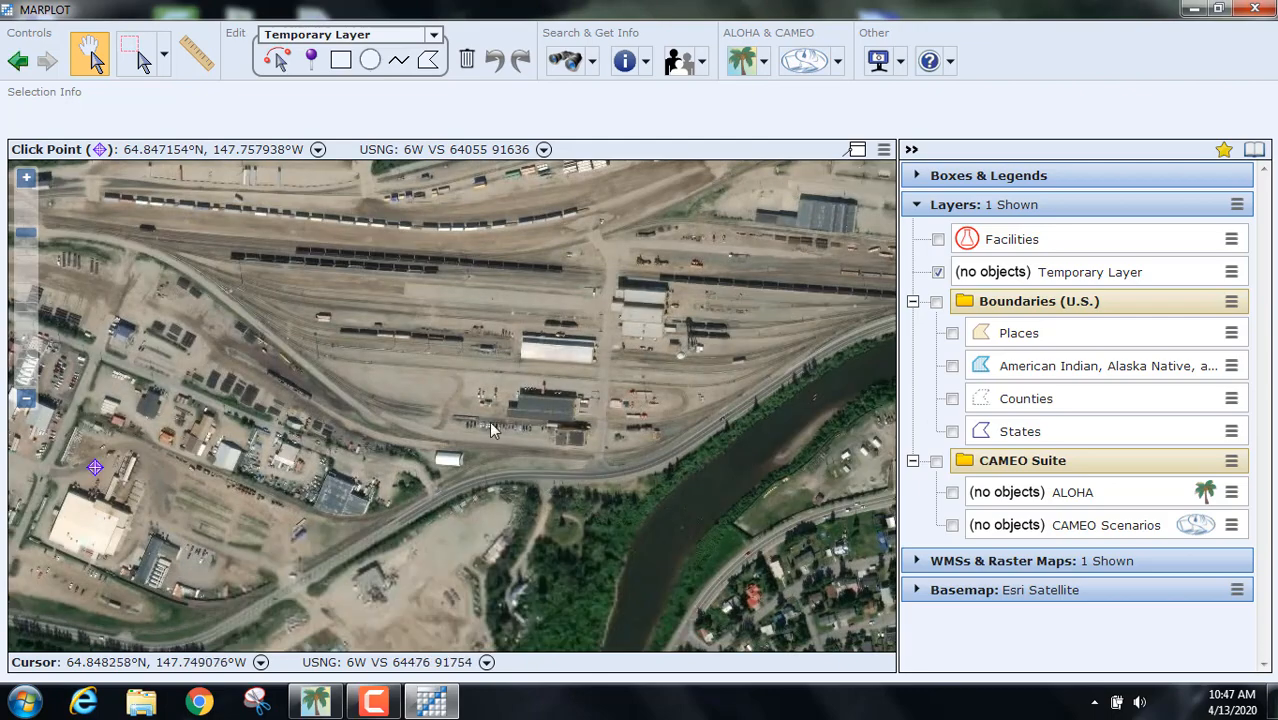
left_click_drag(490, 448, 611, 150)
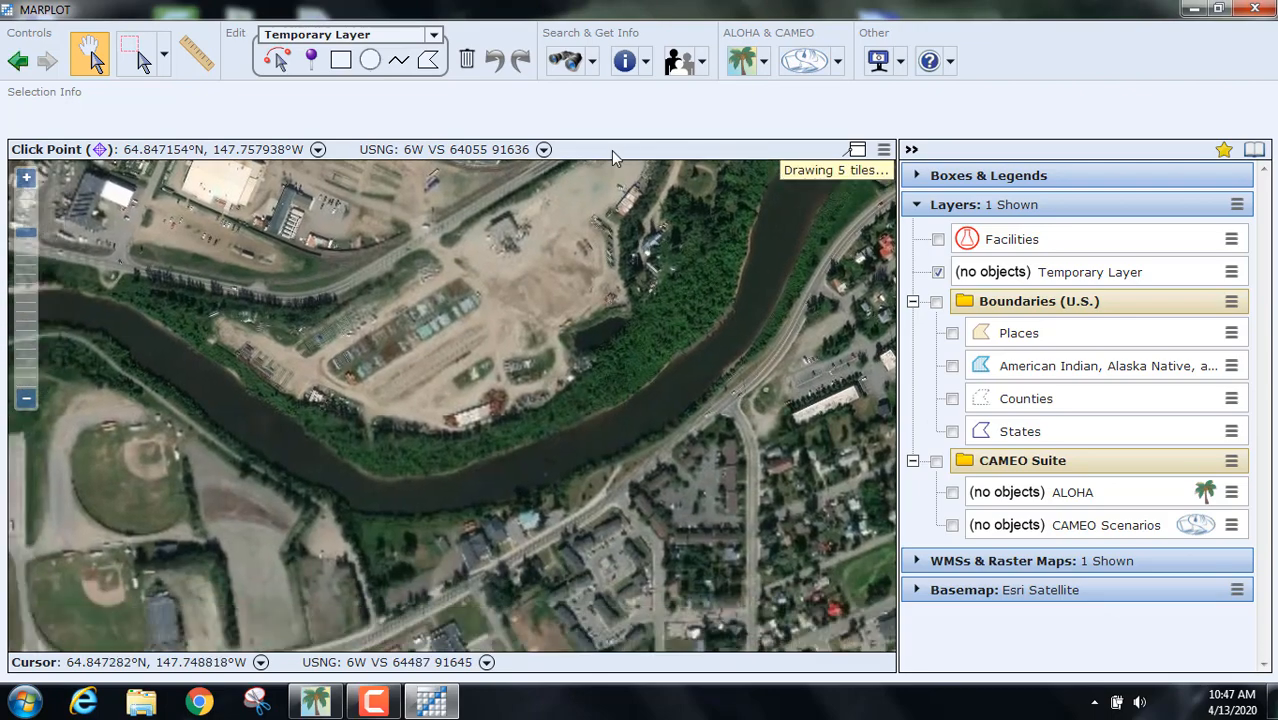
left_click_drag(608, 446, 598, 336)
Step: Zoom out and pan east across Fairbanks, then back to the airport and Tanana River
scroll(598, 332, "down", 3)
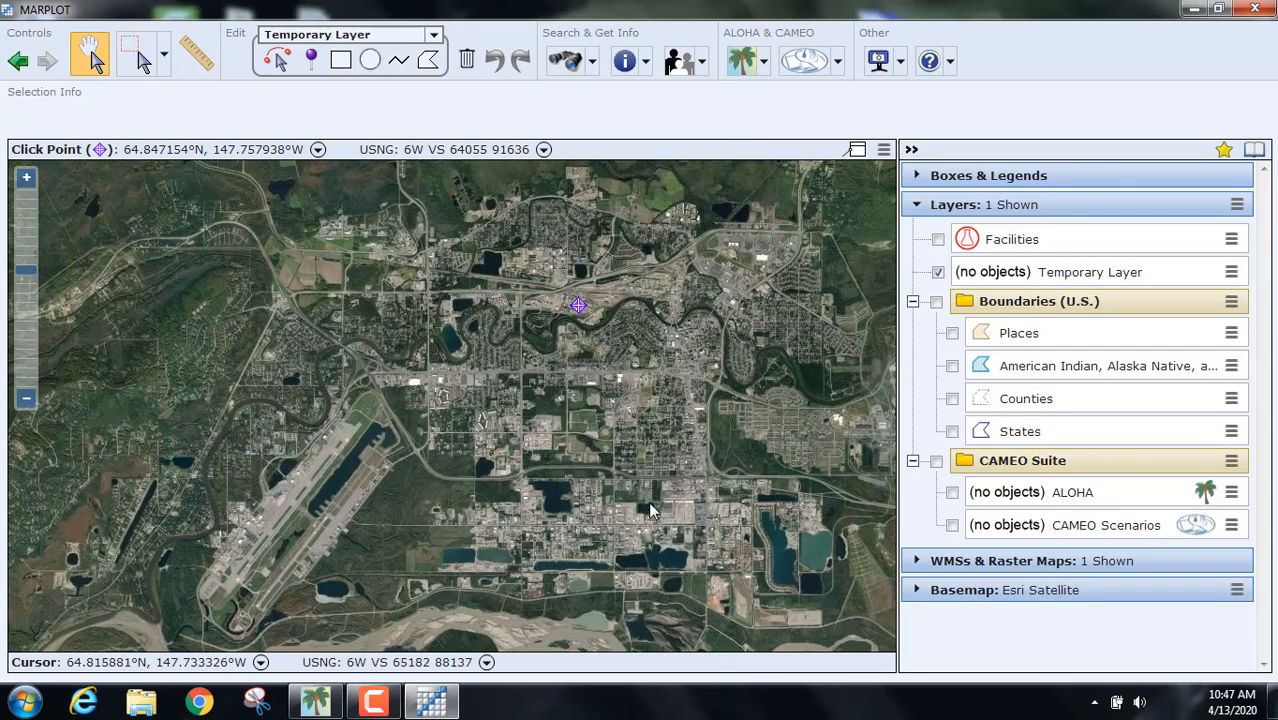
mouse_move(648, 501)
left_mouse_down()
mouse_move(640, 442)
mouse_move(508, 361)
left_mouse_up()
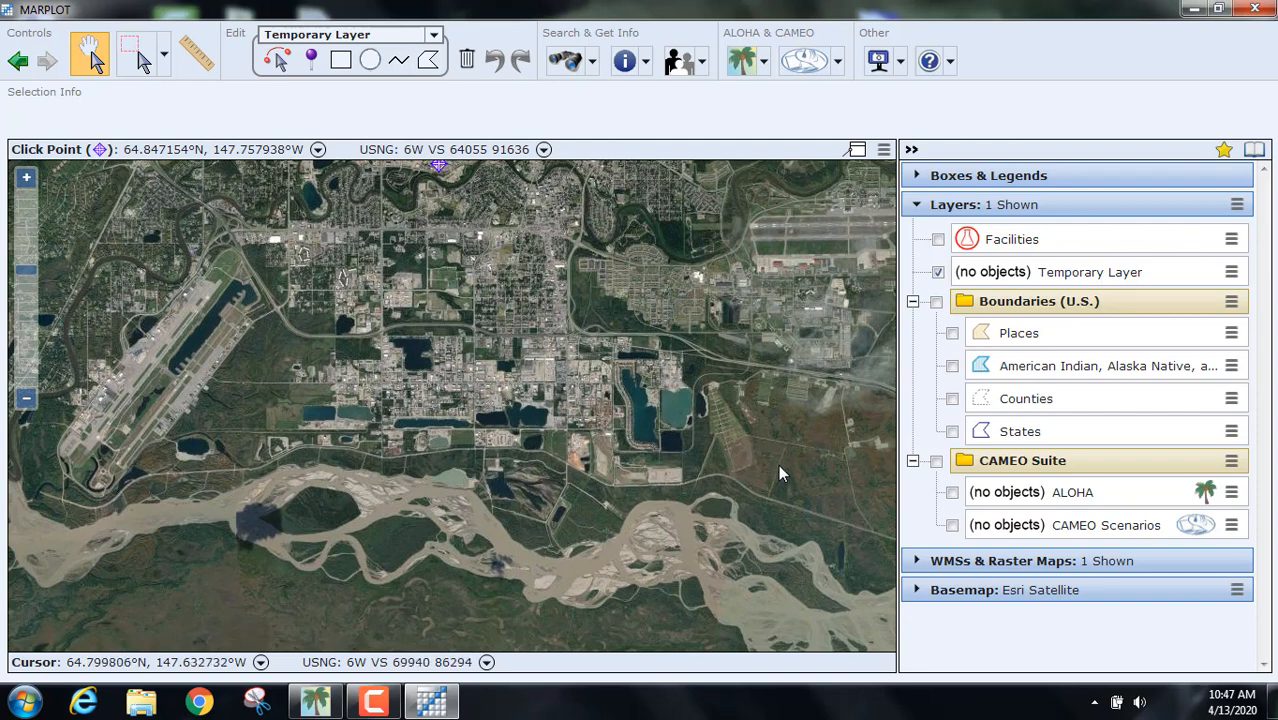
left_click_drag(778, 464, 552, 434)
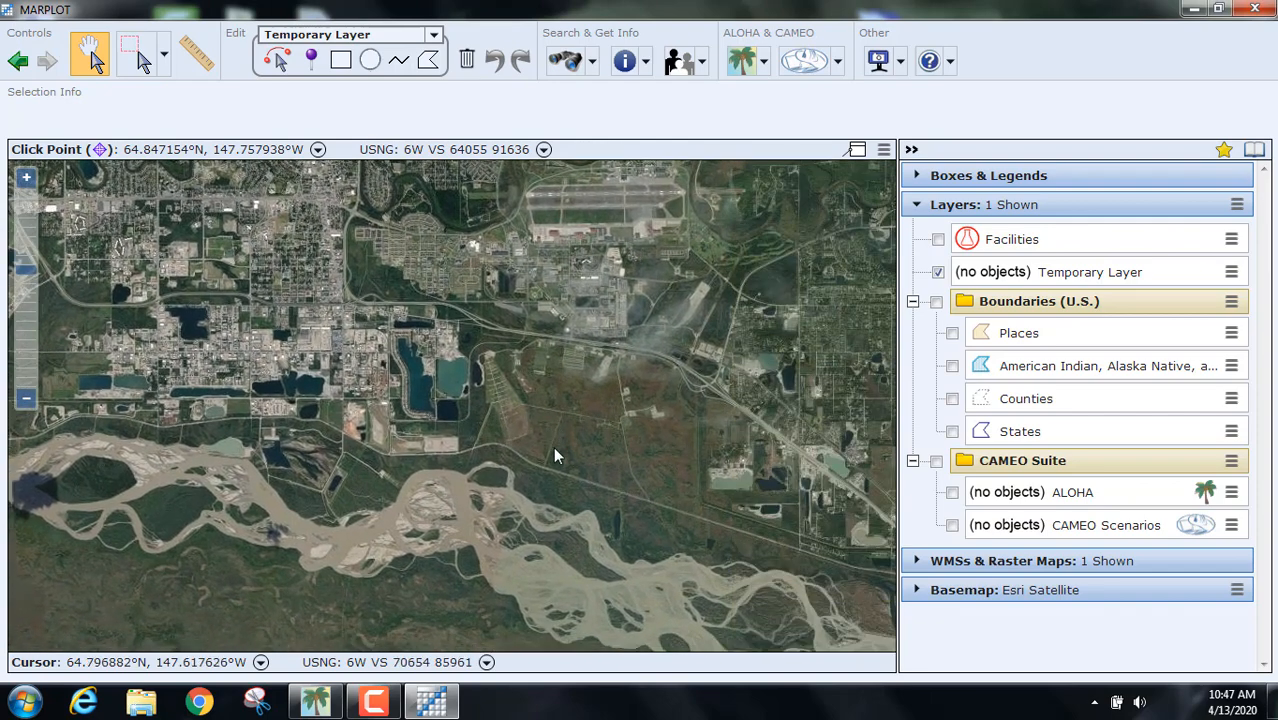
left_click_drag(315, 453, 716, 480)
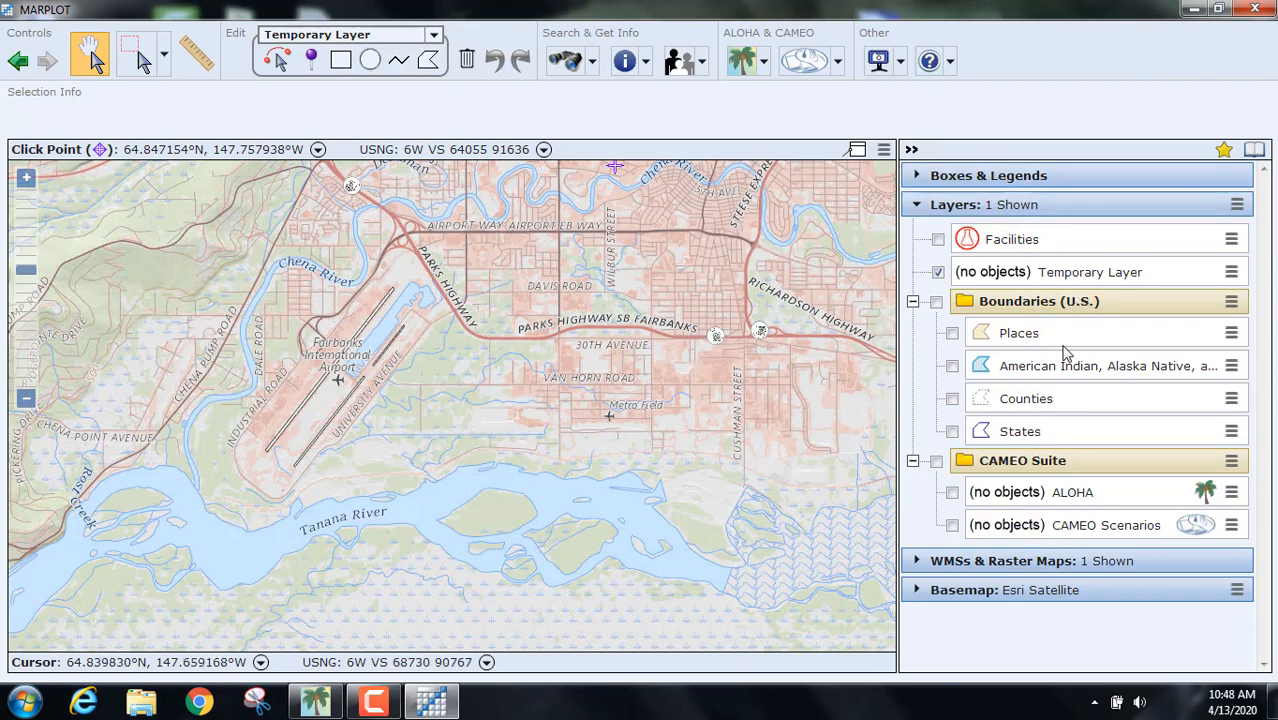
Step: Collapse Boxes & Legends and Layers, and expand the Basemap list with Esri Satellite active
left_click(995, 172)
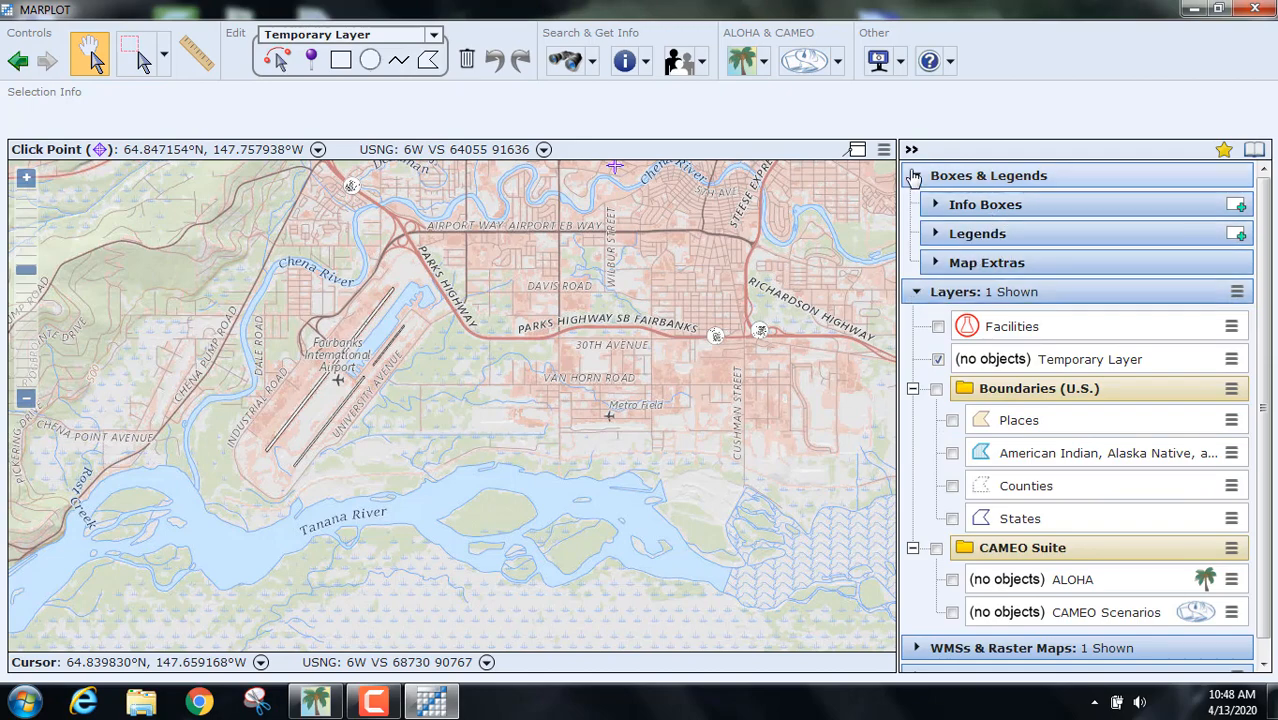
left_click(913, 177)
left_click(916, 205)
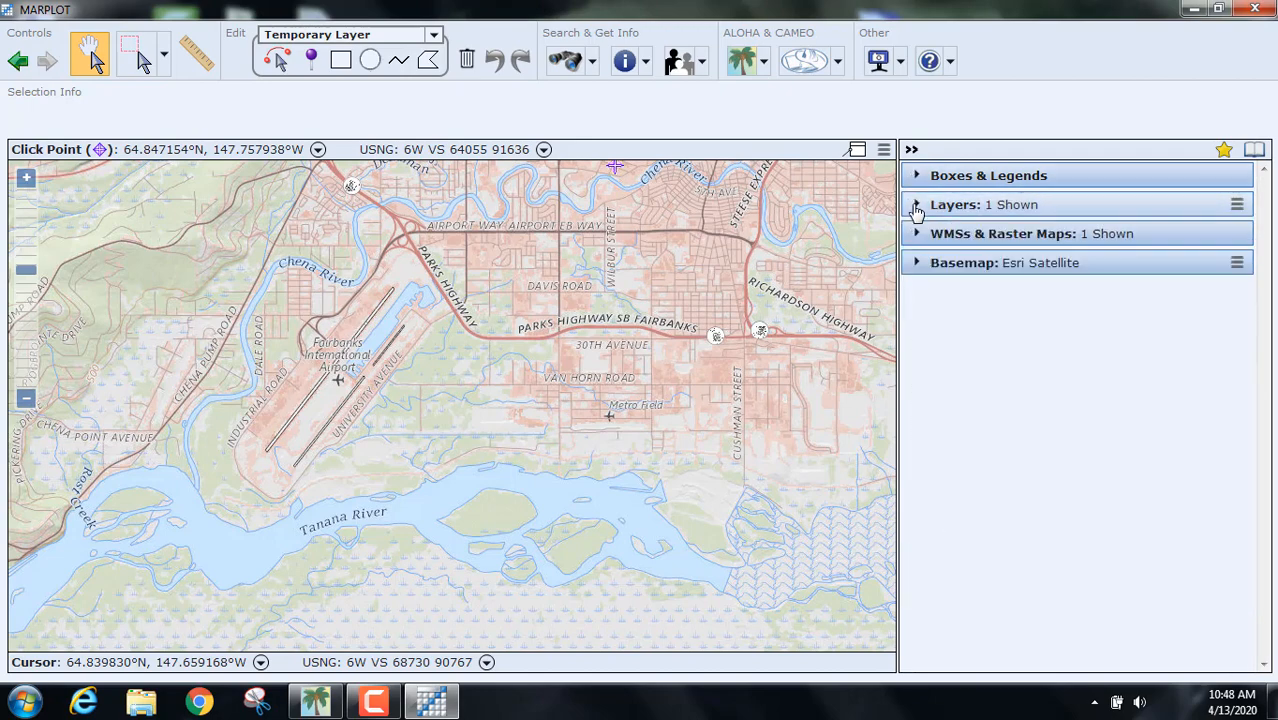
left_click(917, 266)
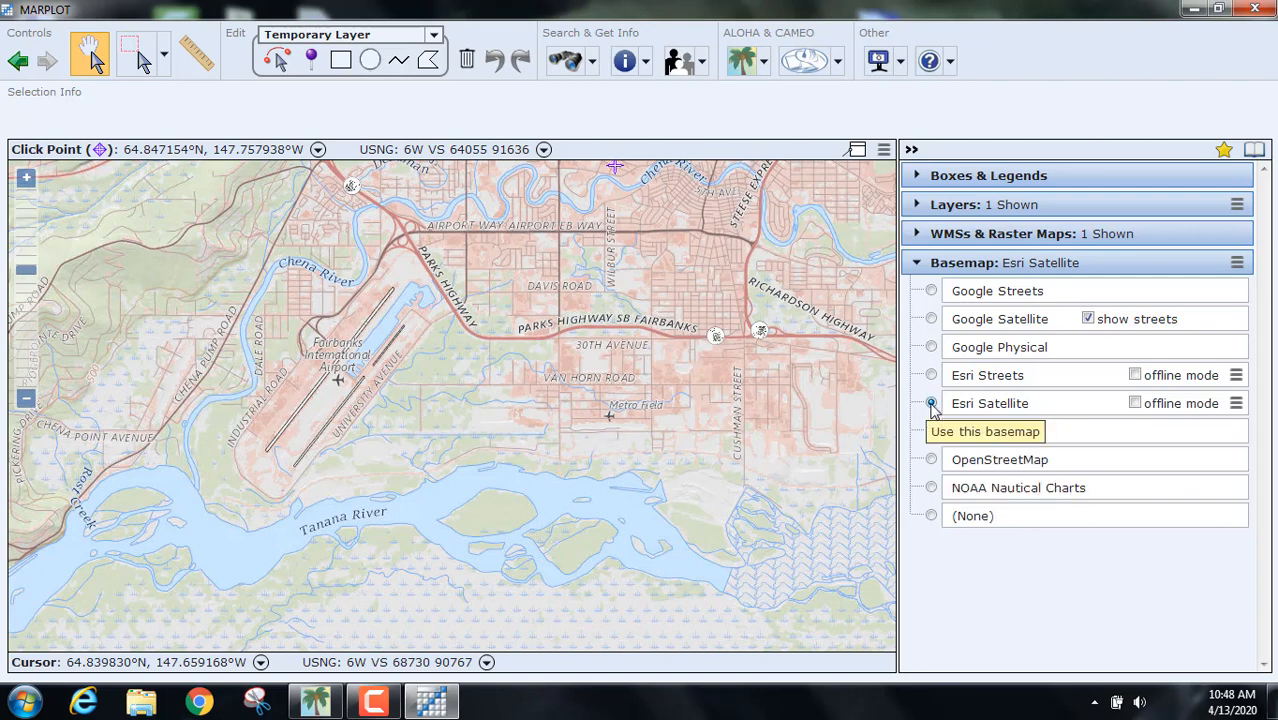
Step: Switch the basemap to Google Physical and centre on central Fairbanks and Pioneer Park
left_click(931, 347)
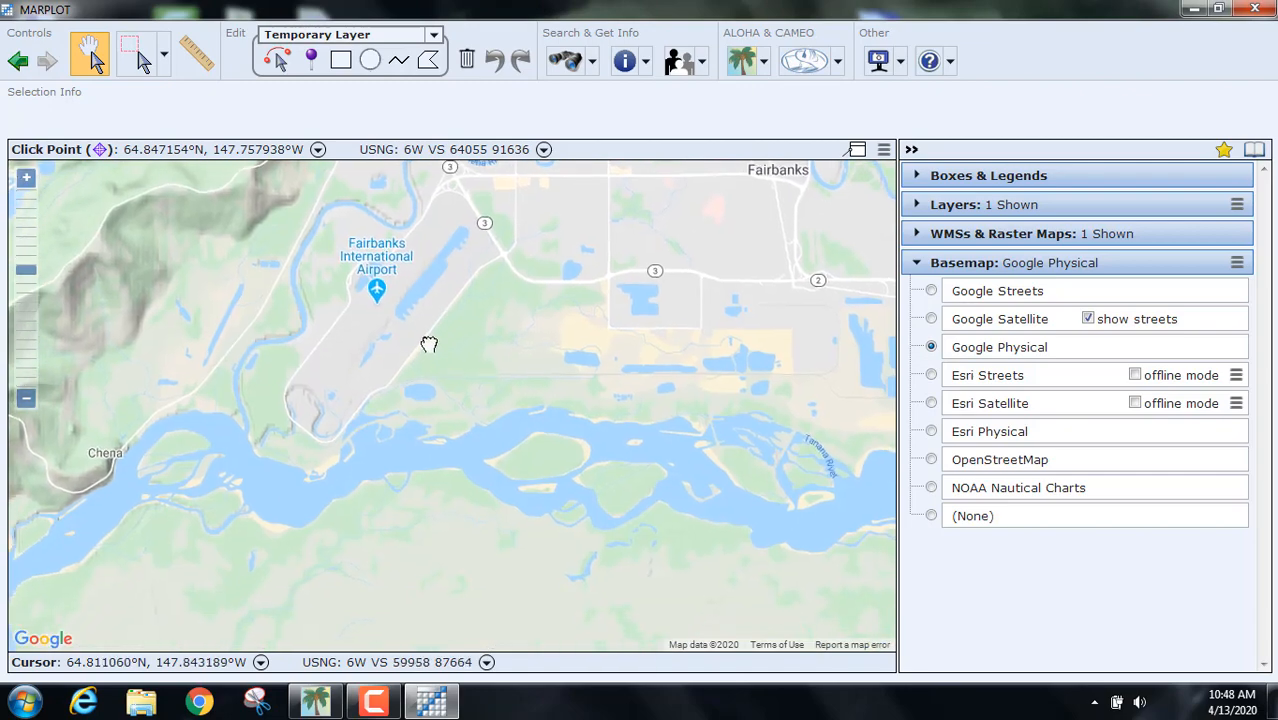
left_click_drag(604, 325, 585, 494)
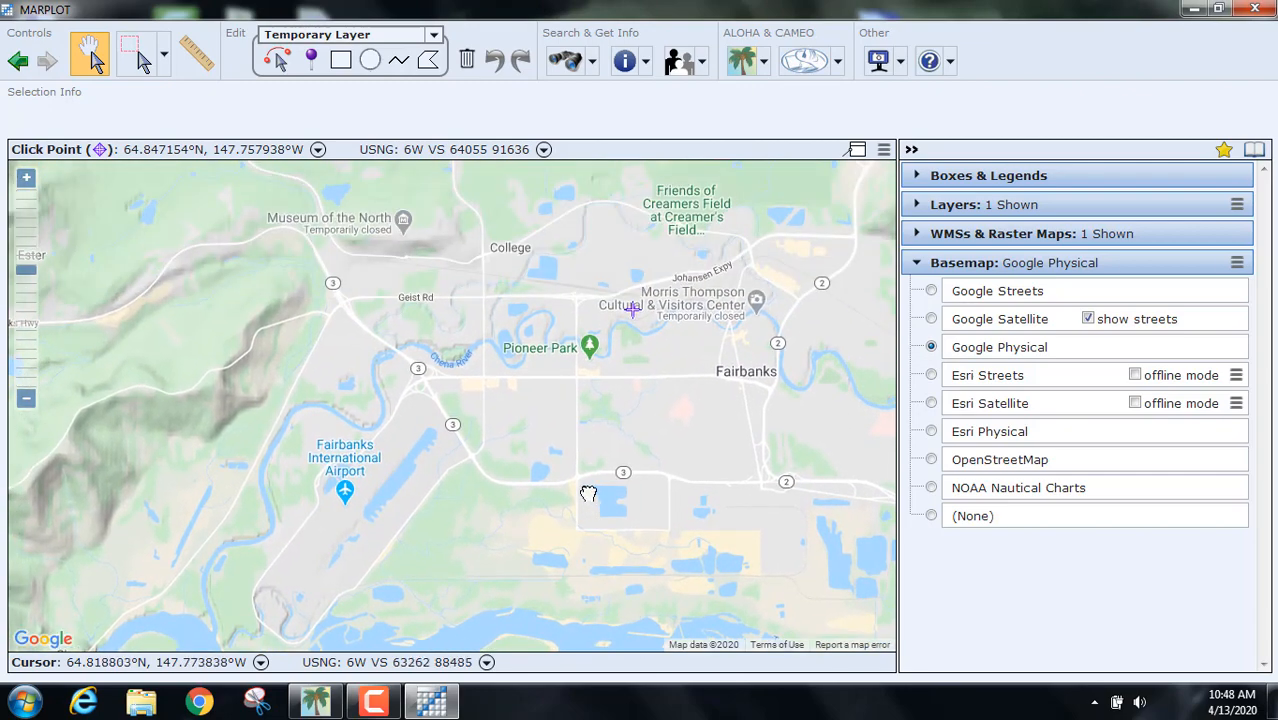
left_click_drag(542, 394, 582, 443)
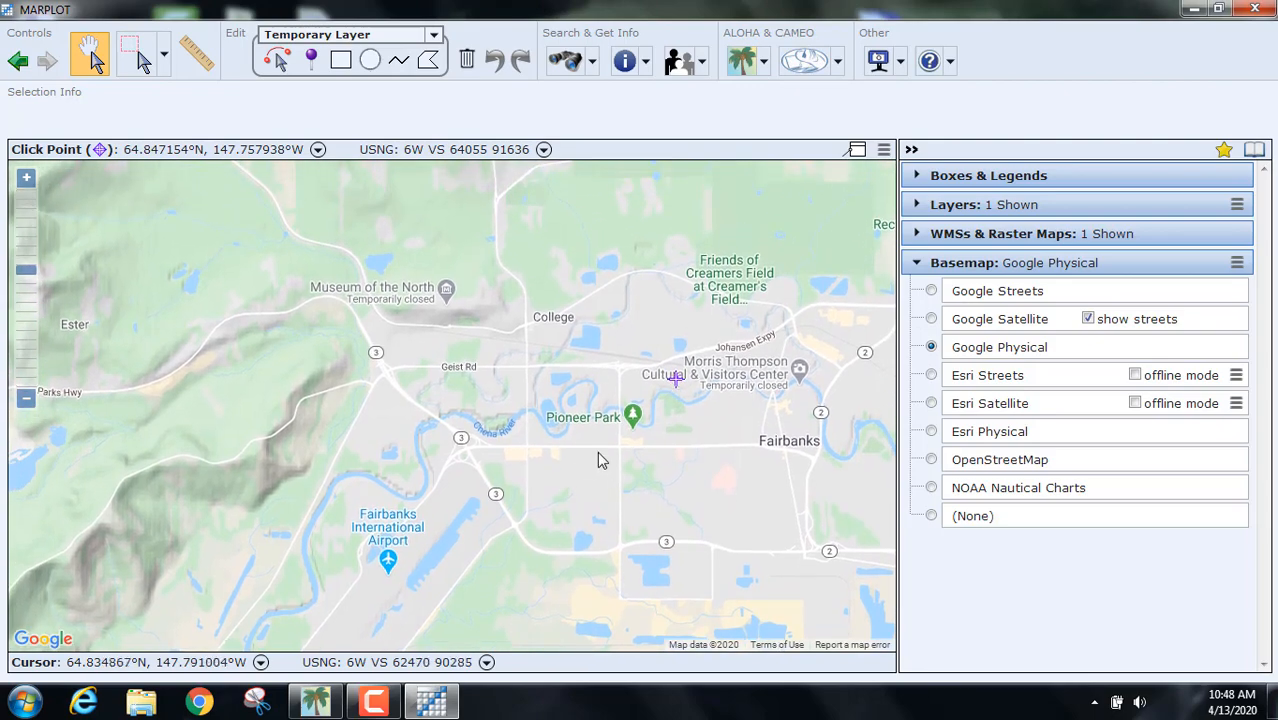
left_click_drag(597, 372, 641, 252)
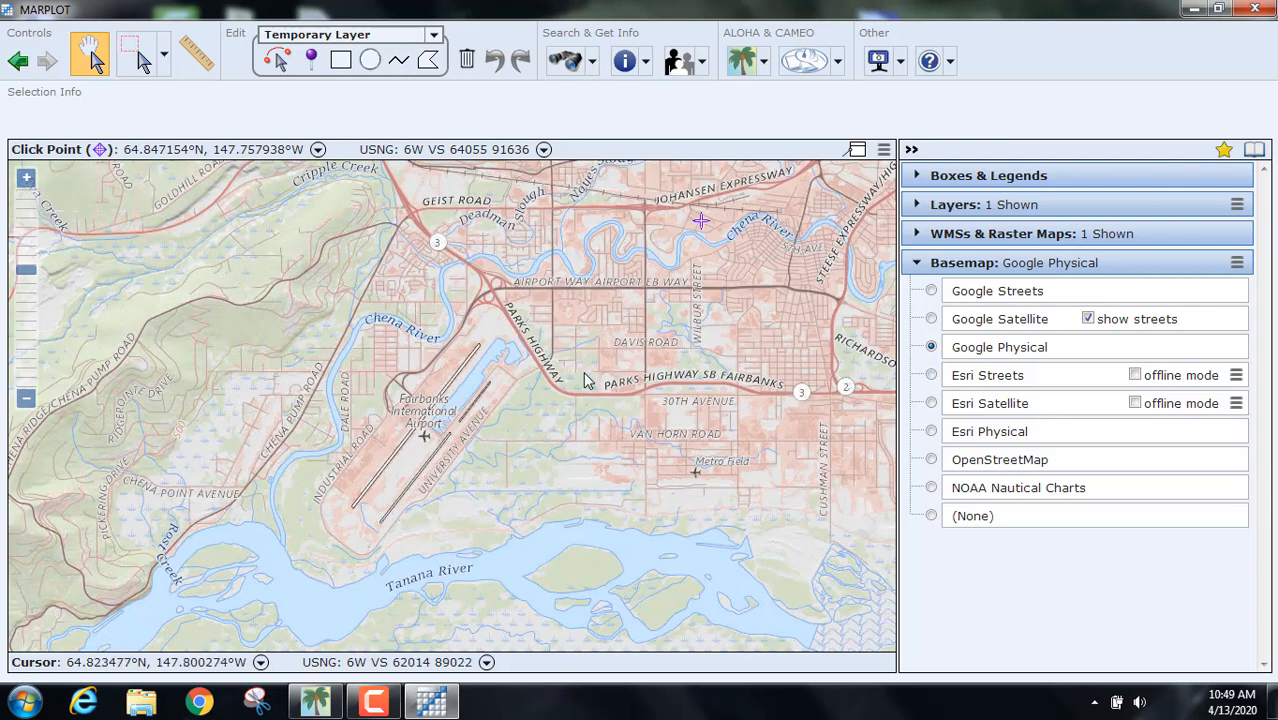
left_click_drag(570, 305, 588, 354)
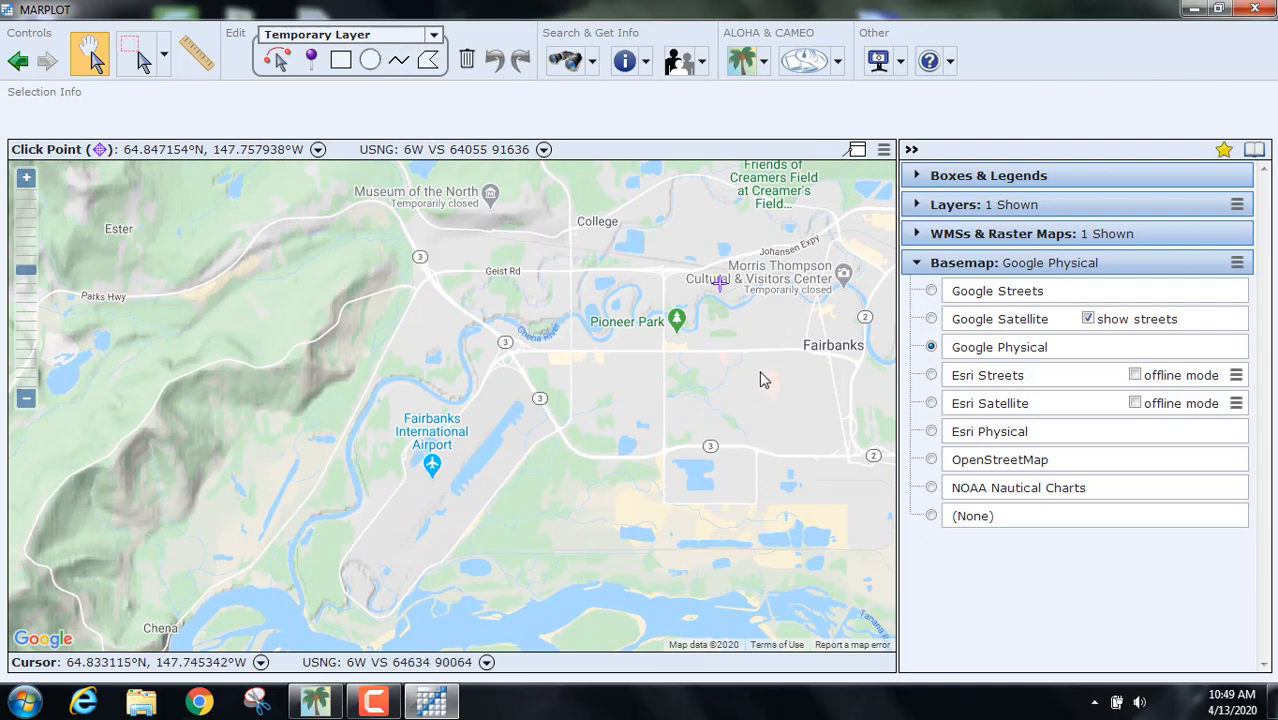
Step: Zoom to the streets around Davis Road and Parks Highway, then pan to the airport and Tanana River
scroll(766, 375, "up", 3)
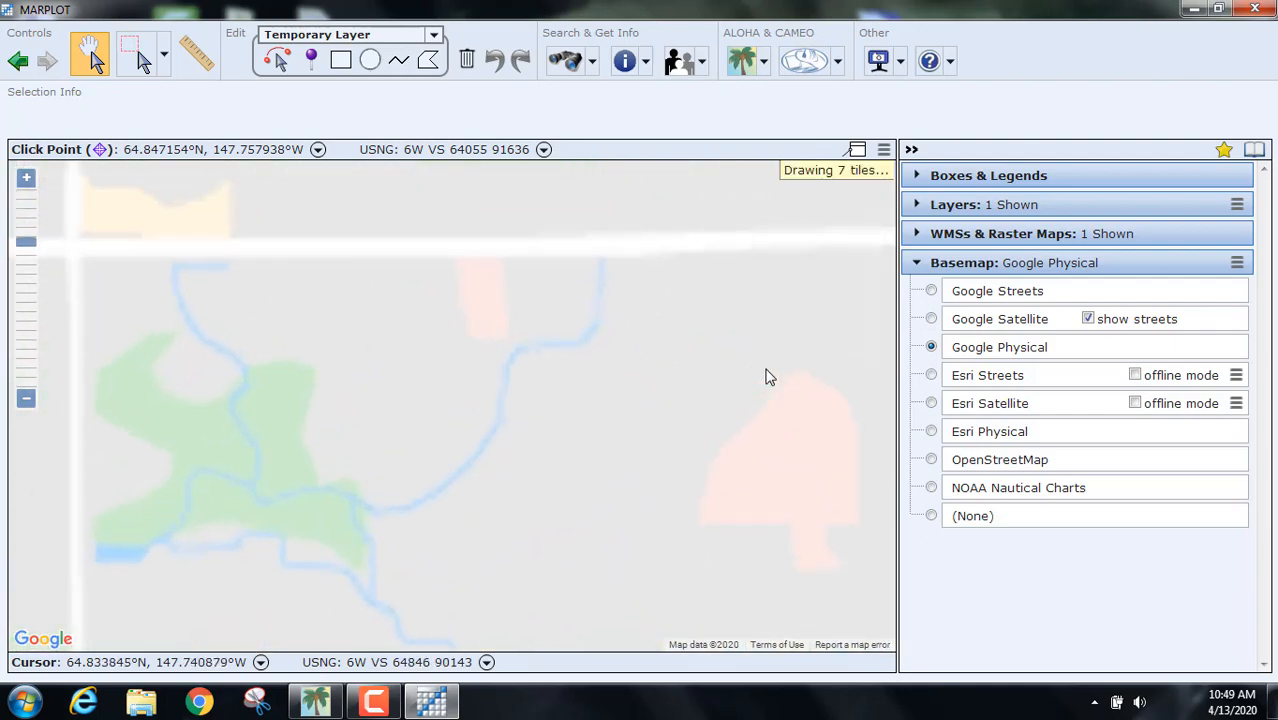
left_click_drag(578, 469, 667, 270)
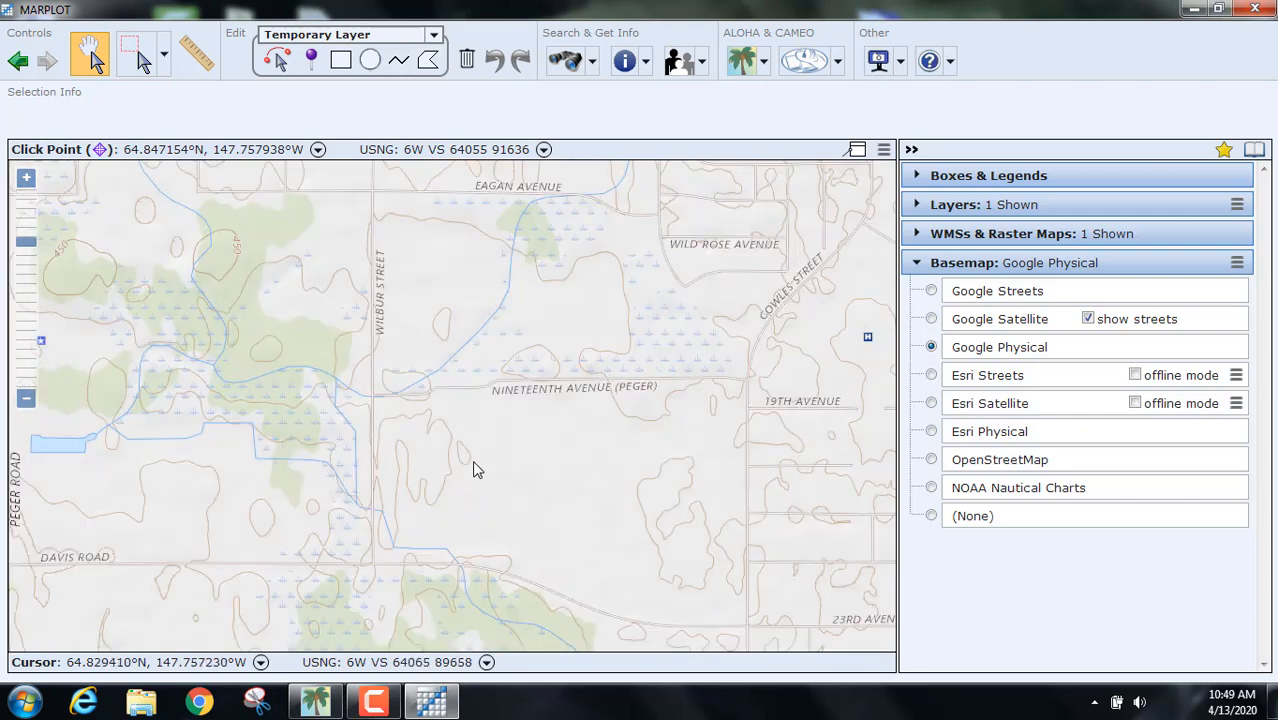
left_click_drag(474, 466, 639, 336)
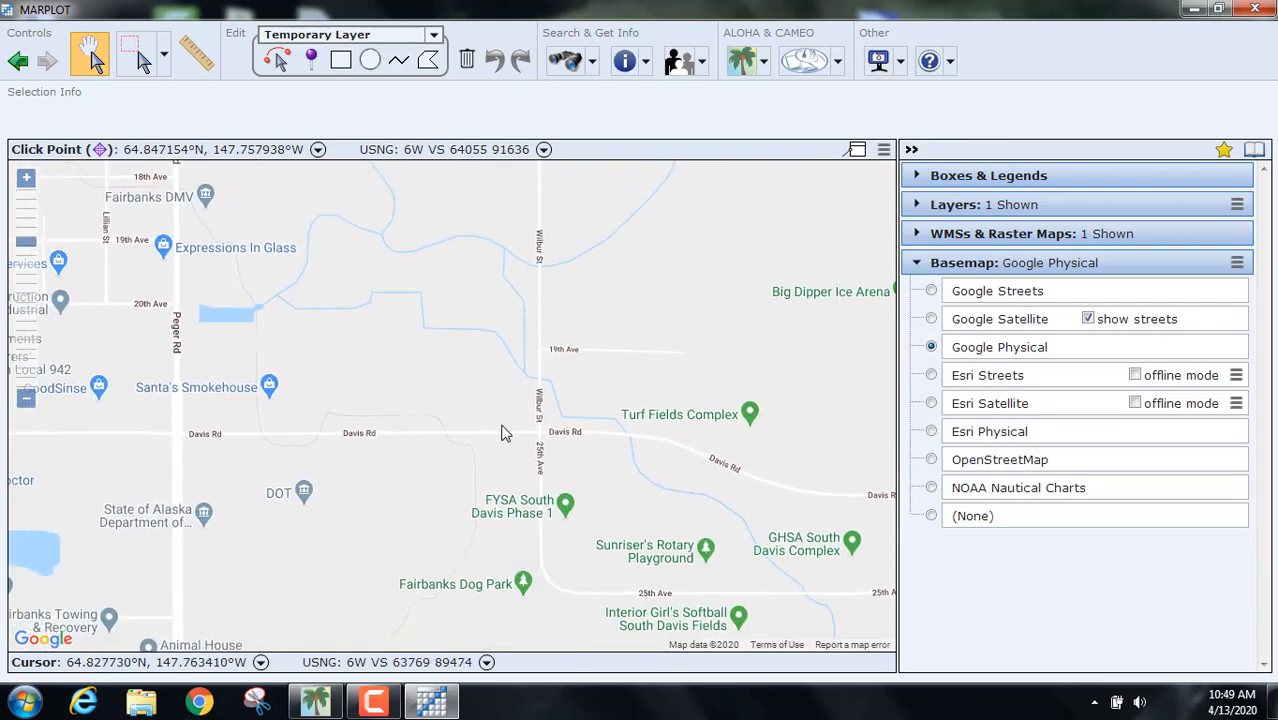
left_click_drag(489, 459, 531, 371)
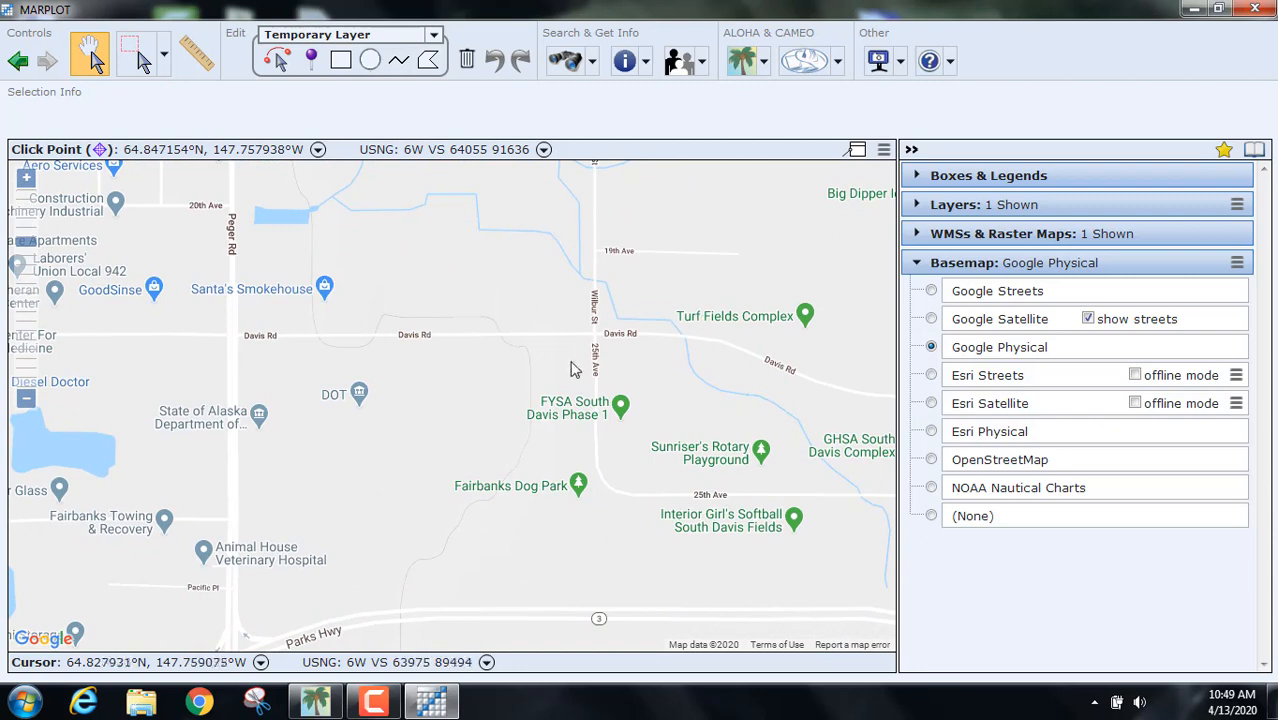
left_click_drag(447, 474, 659, 389)
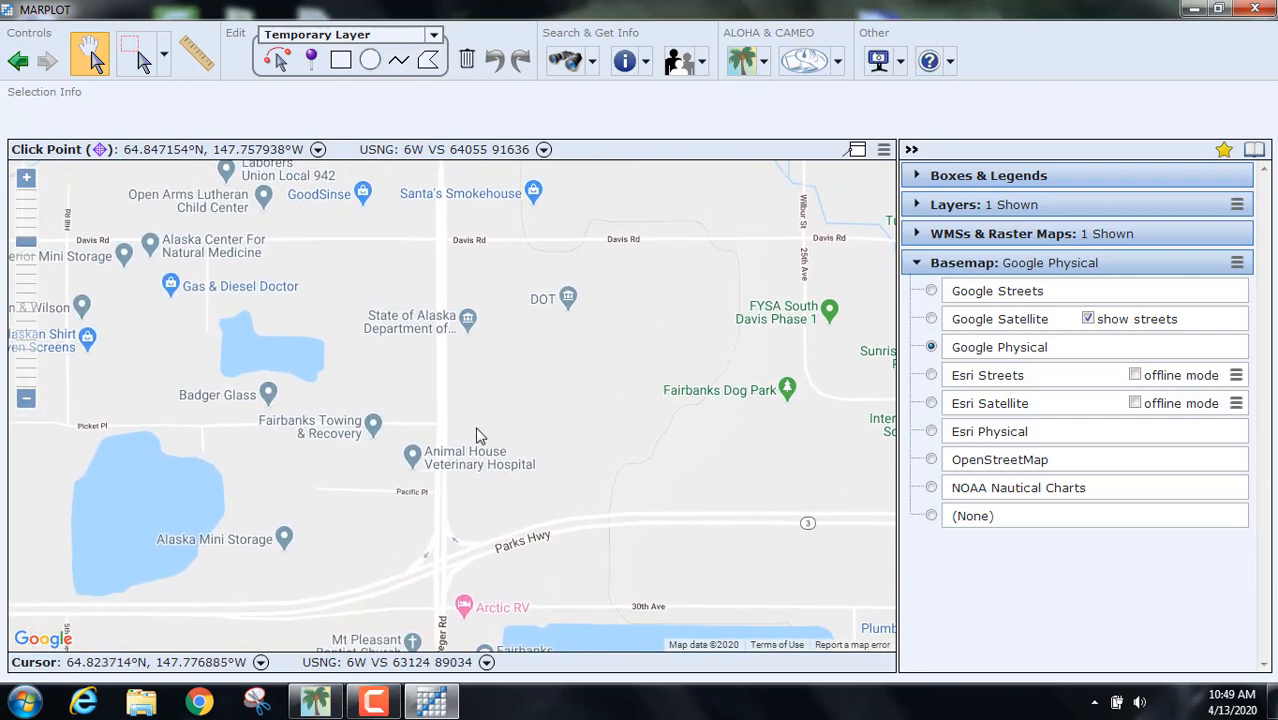
scroll(422, 453, "down", 4)
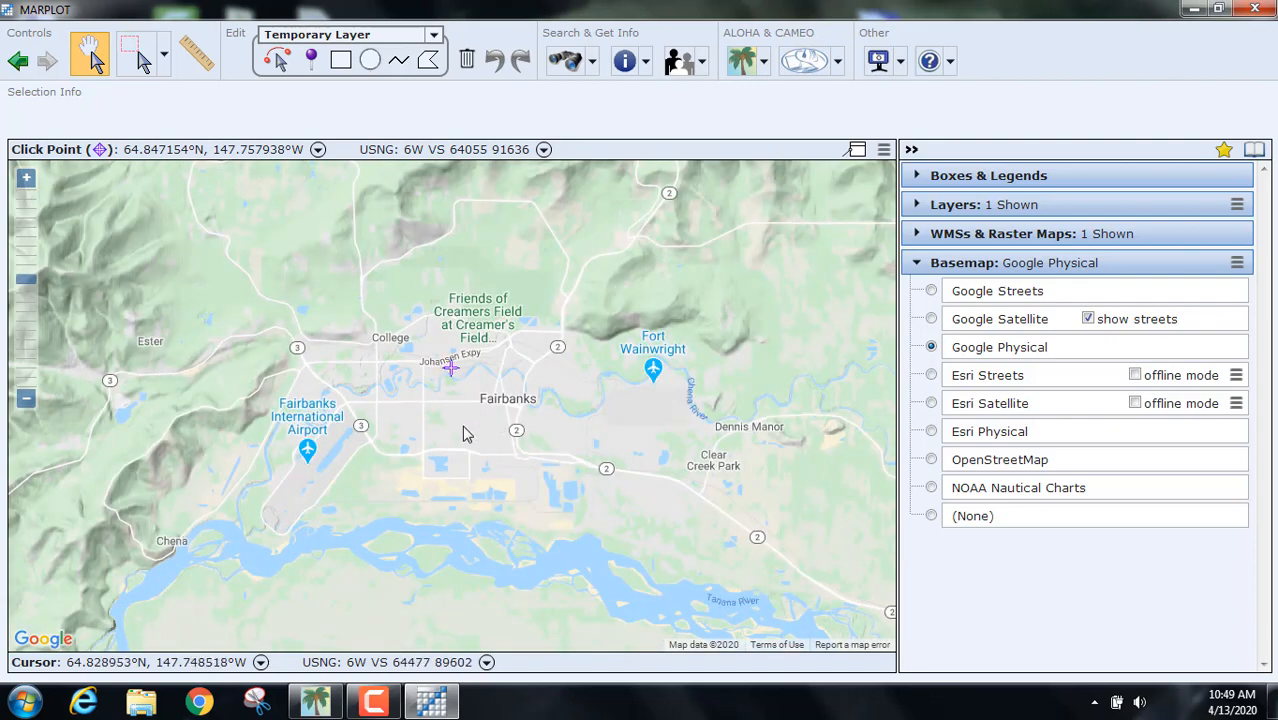
scroll(463, 434, "up", 1)
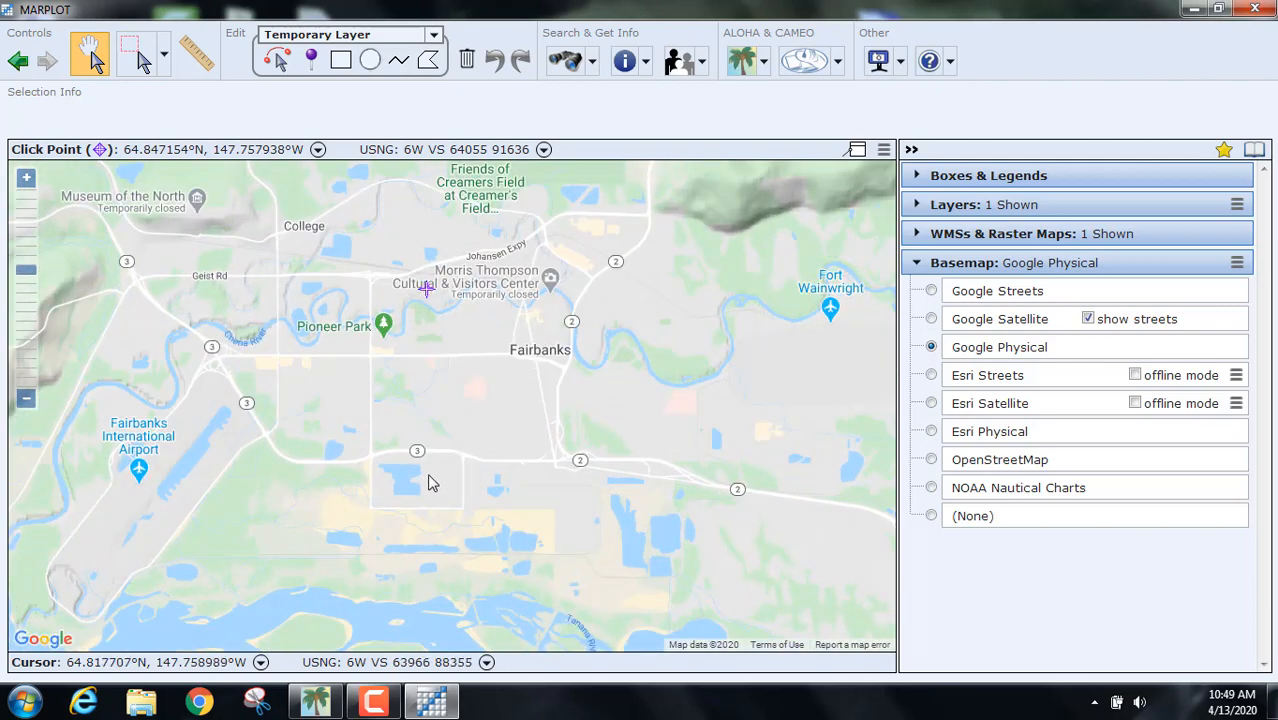
left_click_drag(428, 483, 596, 345)
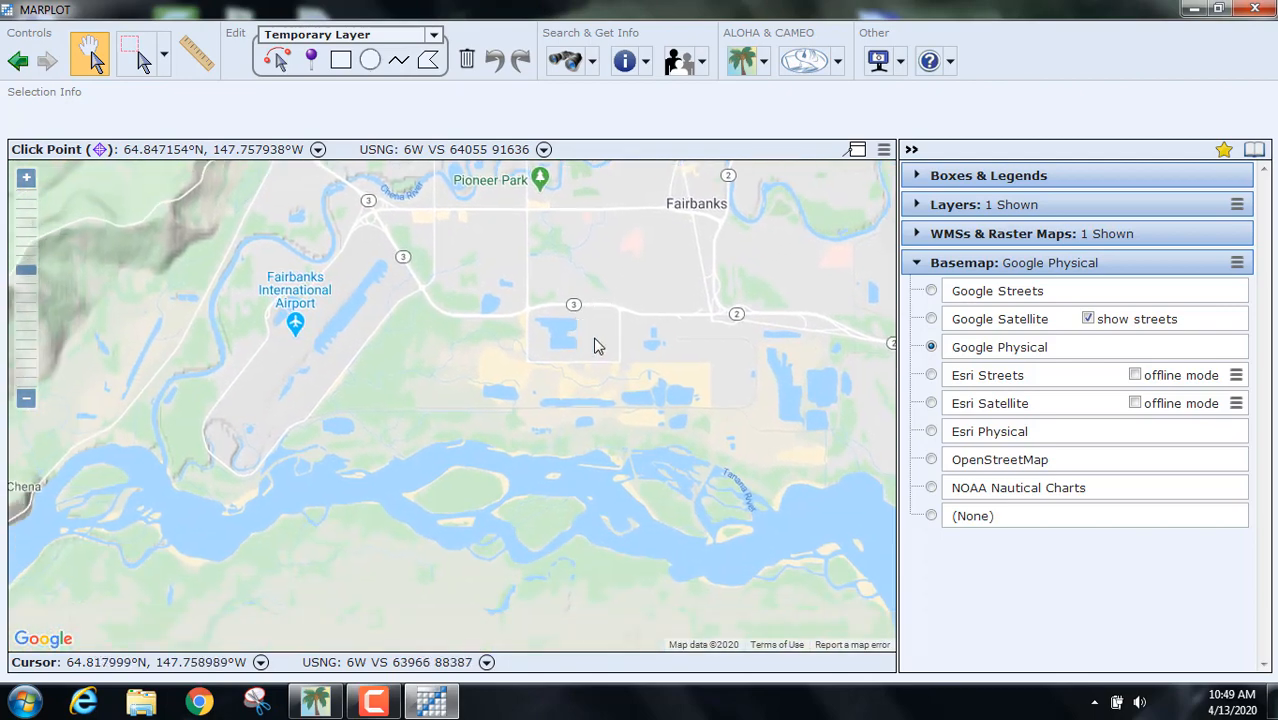
Step: Set a click point at Metro Field, try Esri Streets, and settle on the Esri Satellite basemap
left_click(932, 404)
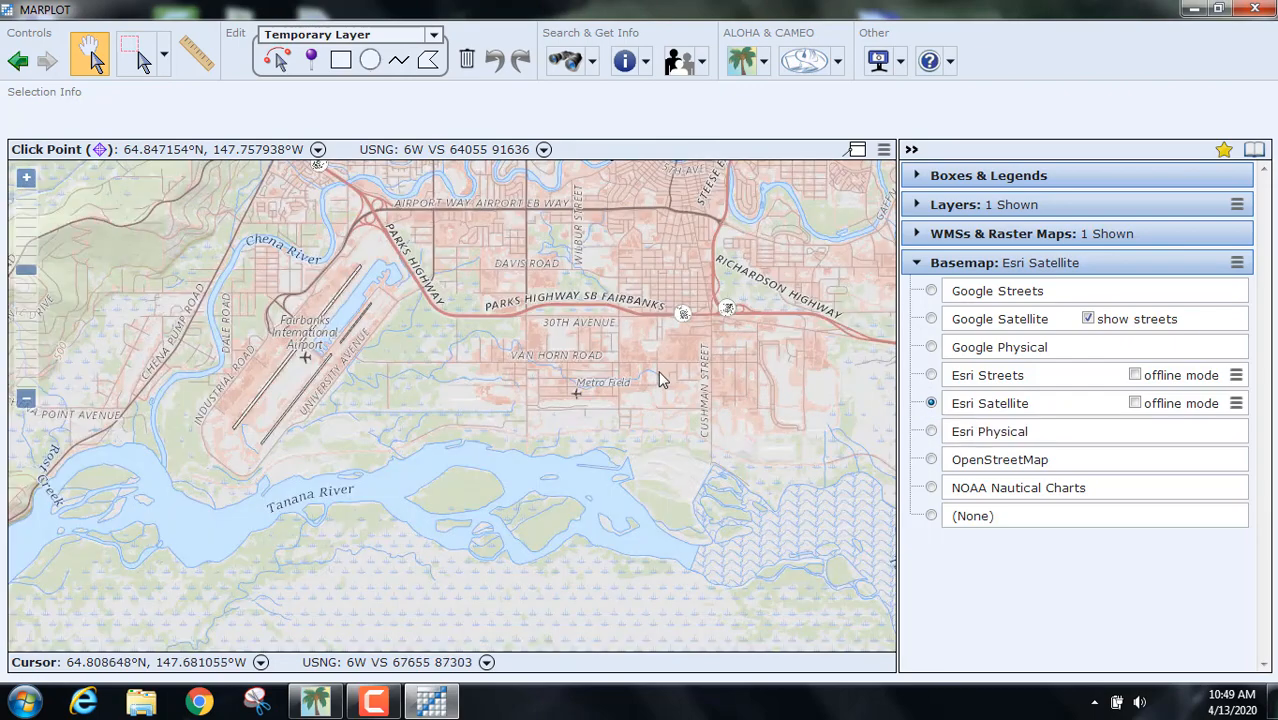
left_click(622, 390)
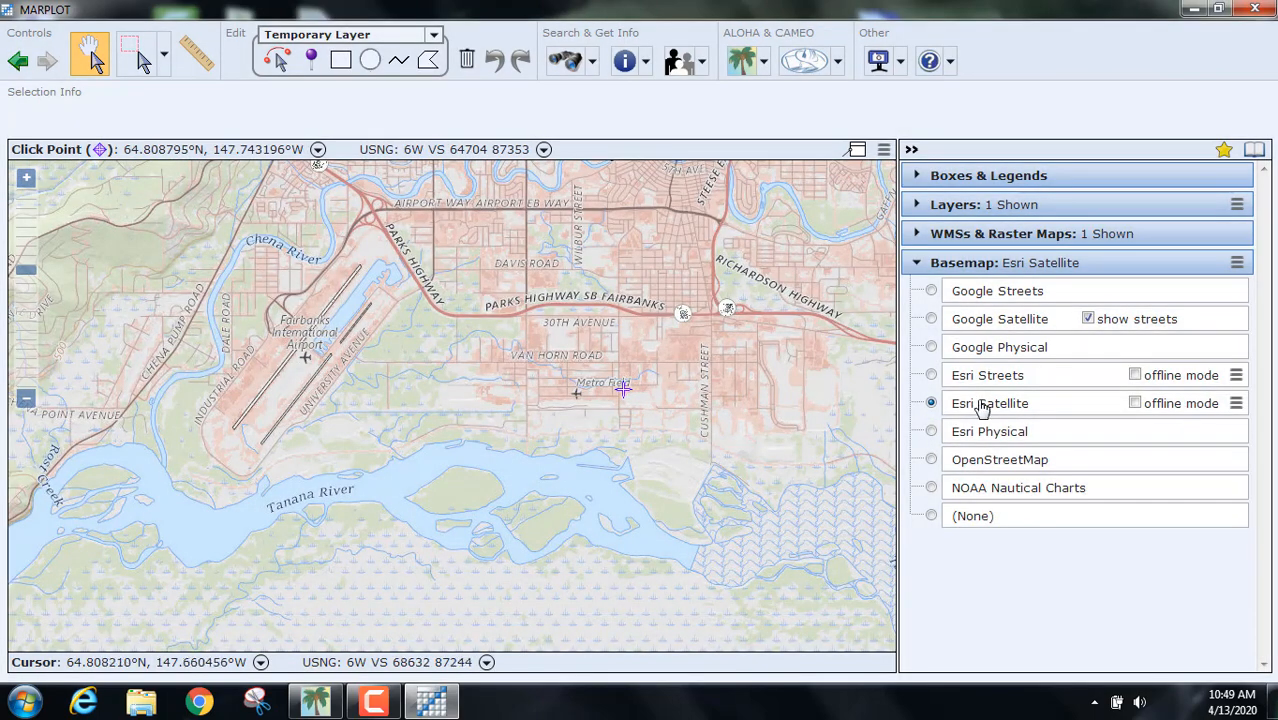
left_click(931, 375)
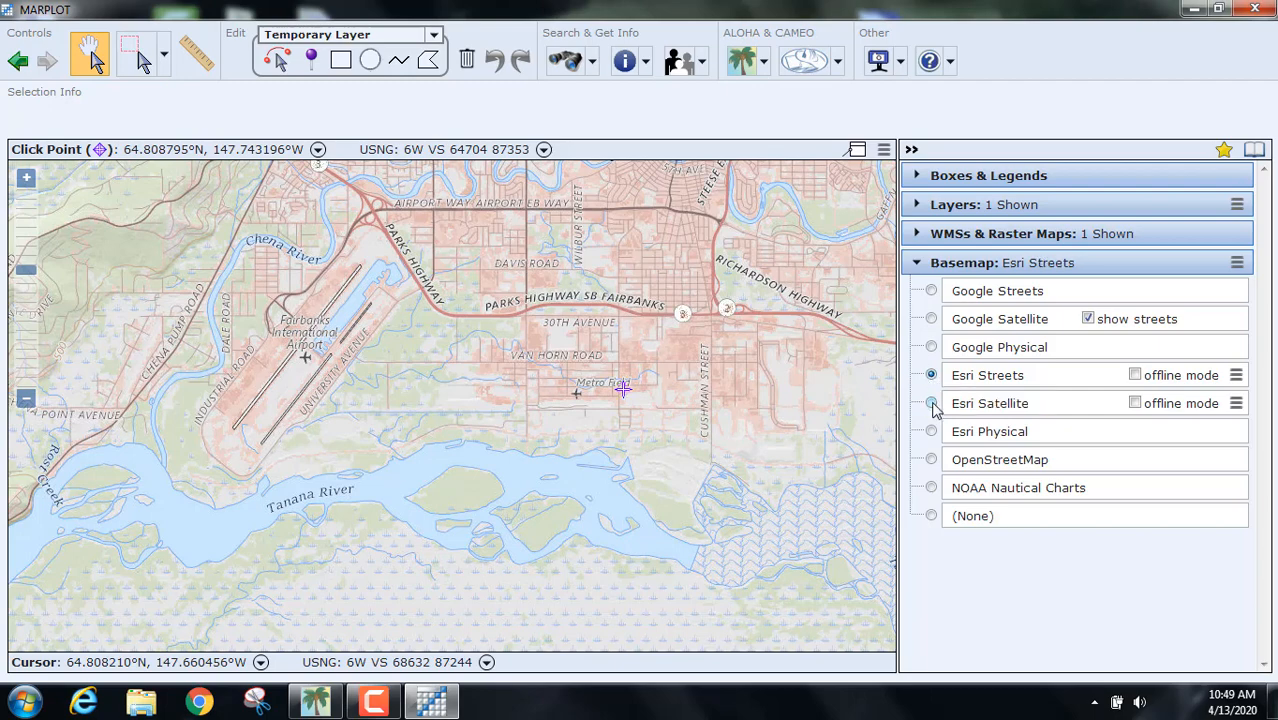
left_click(932, 404)
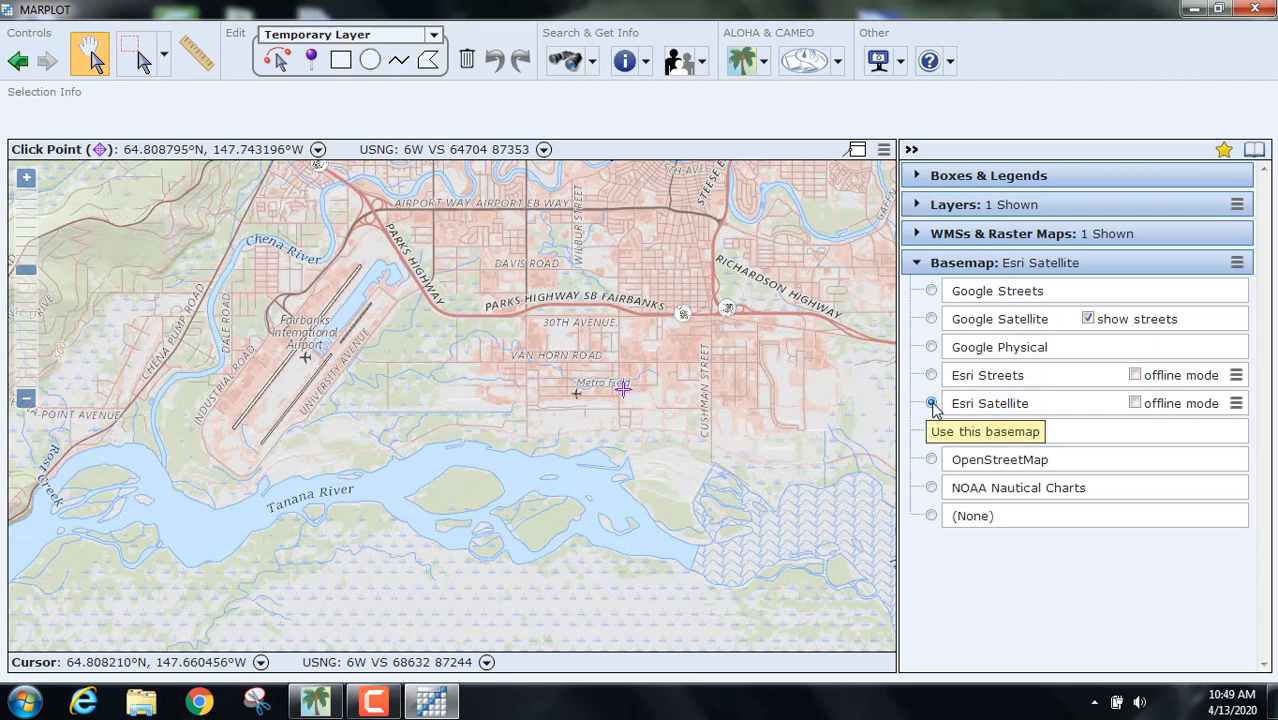
Step: Zoom and pan to the gravel ponds and lakes beside the Tanana River south of town
scroll(710, 407, "up", 4)
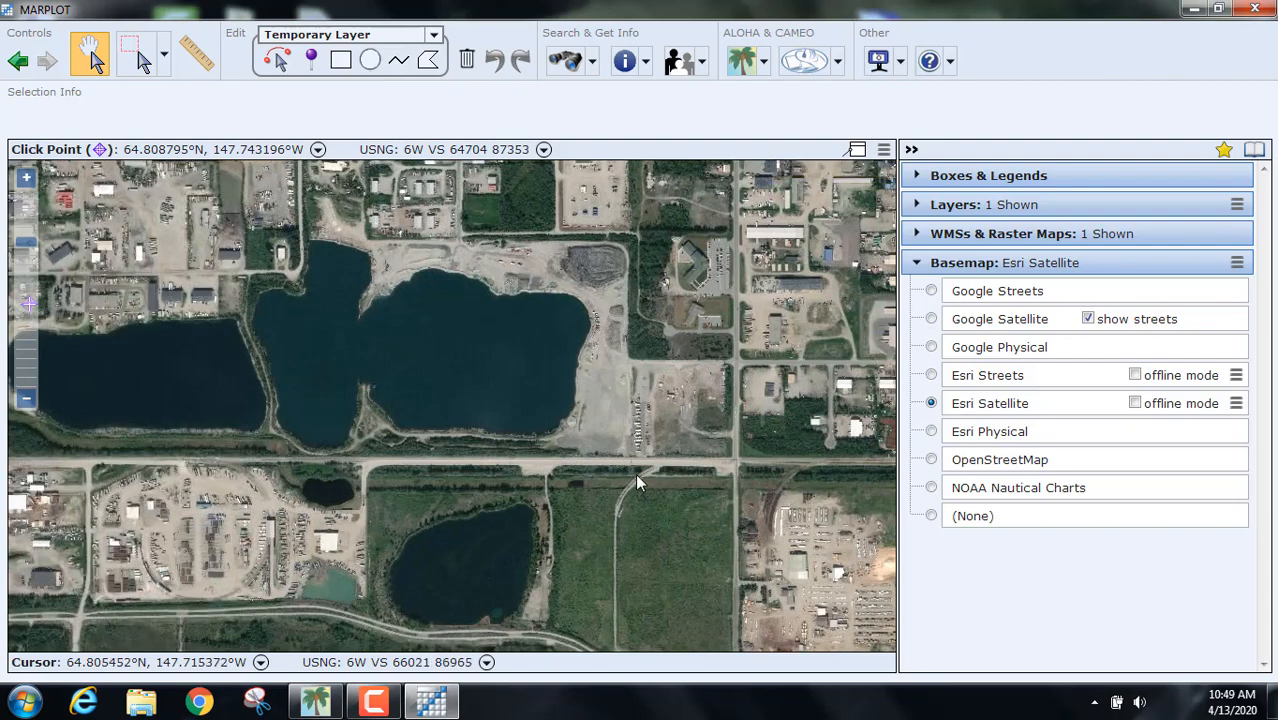
scroll(636, 476, "down", 1)
scroll(636, 476, "down", 1)
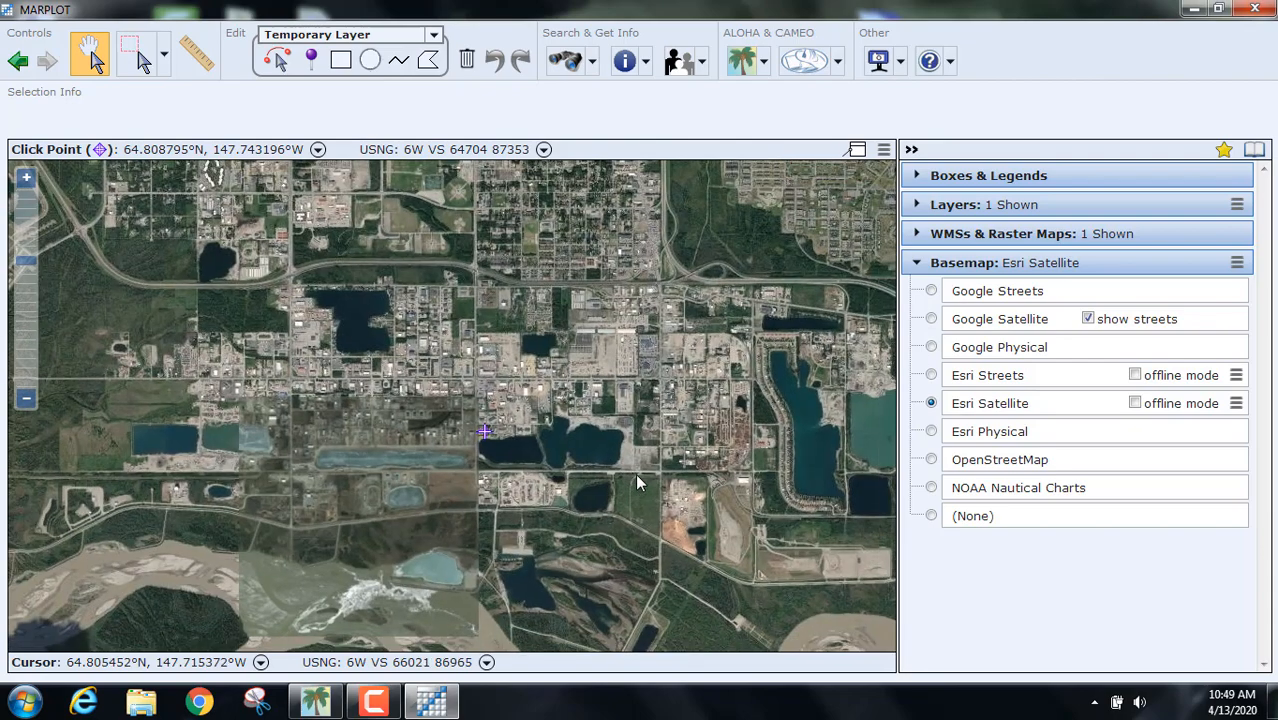
scroll(637, 478, "down", 1)
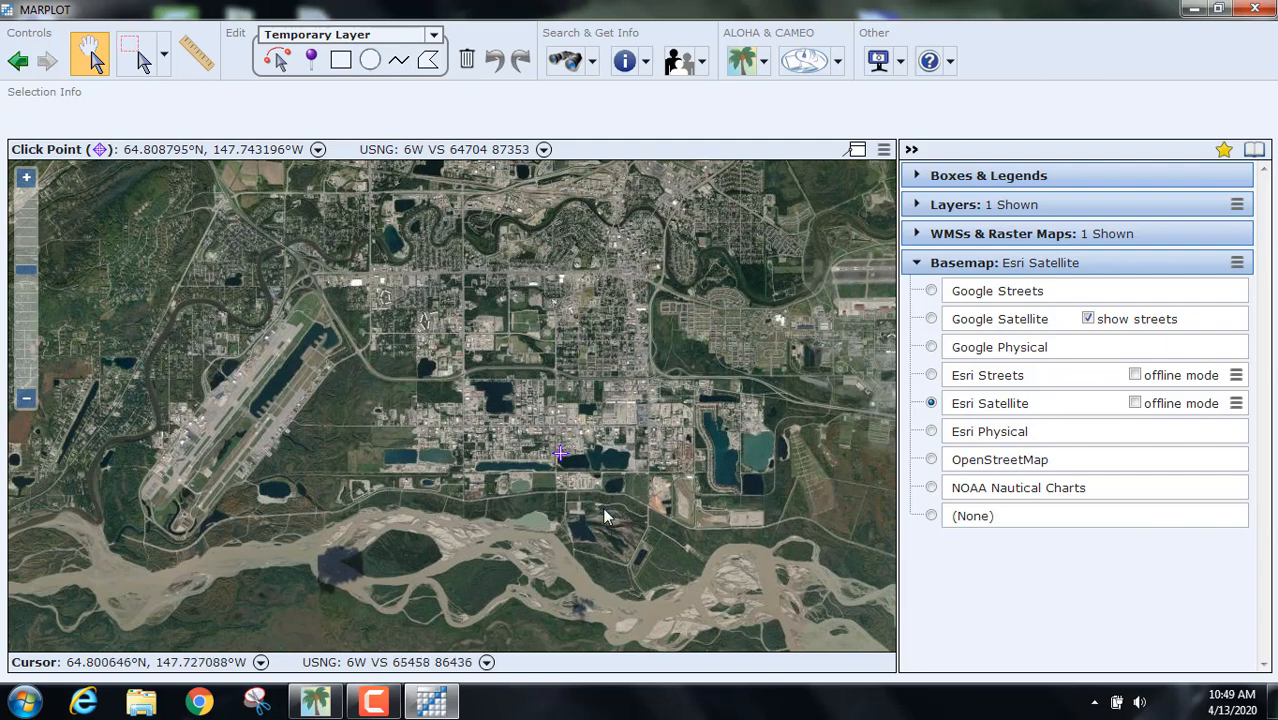
left_click_drag(604, 516, 646, 347)
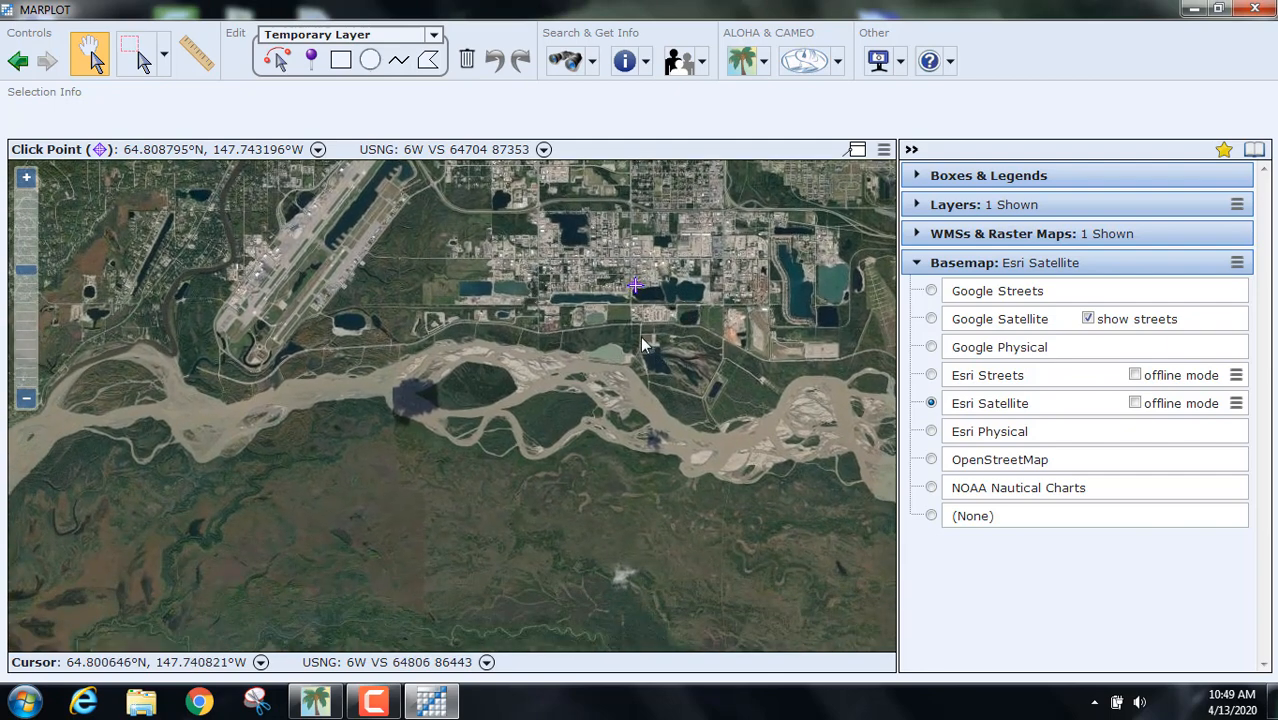
scroll(640, 336, "up", 2)
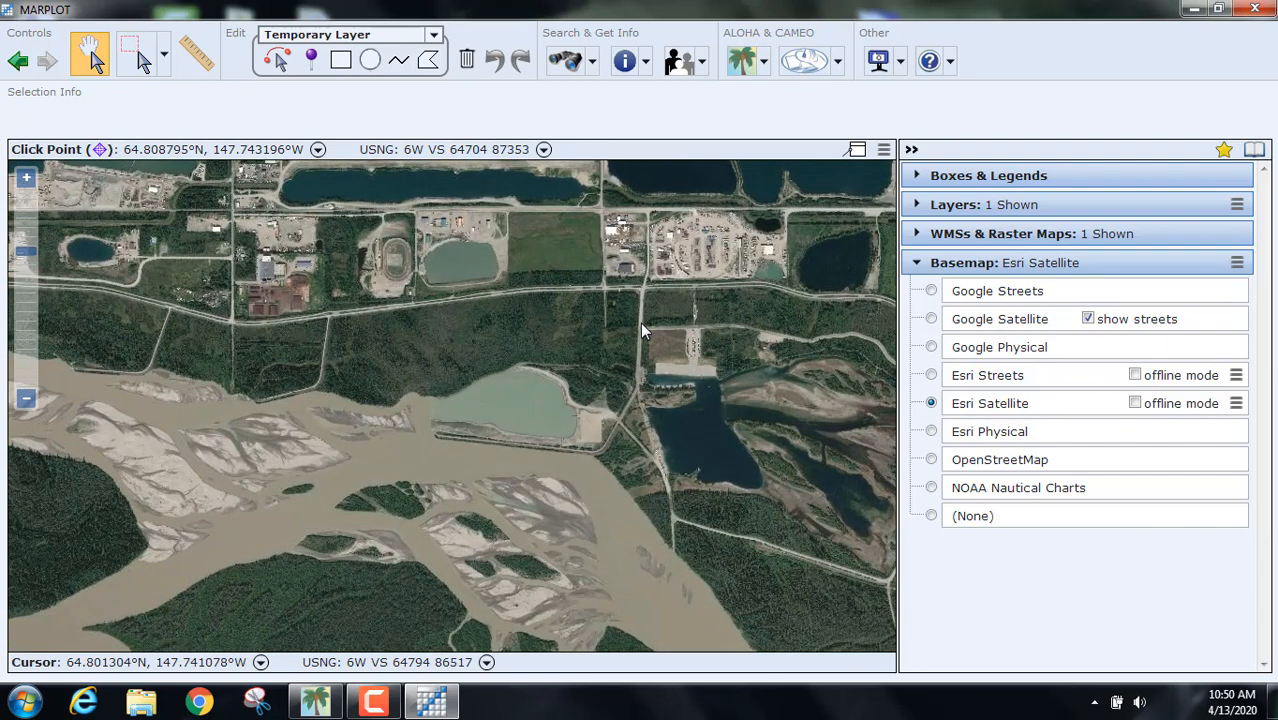
scroll(640, 322, "up", 1)
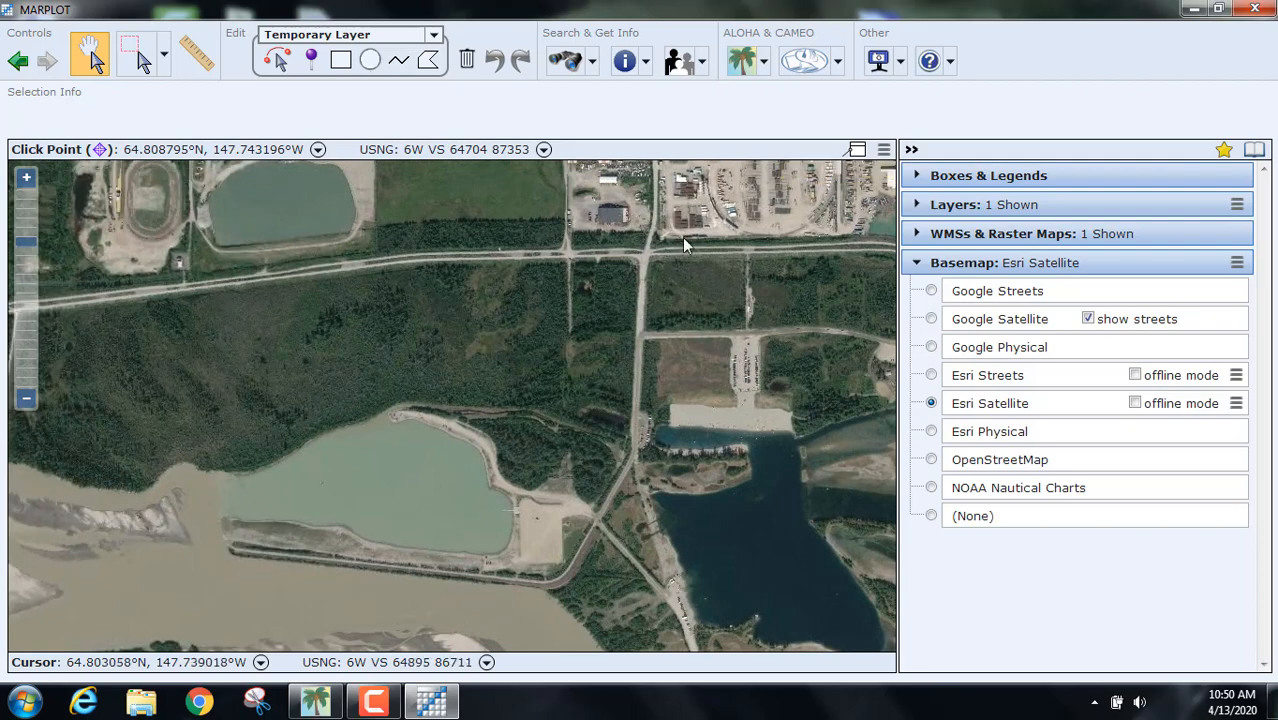
left_click_drag(682, 237, 482, 473)
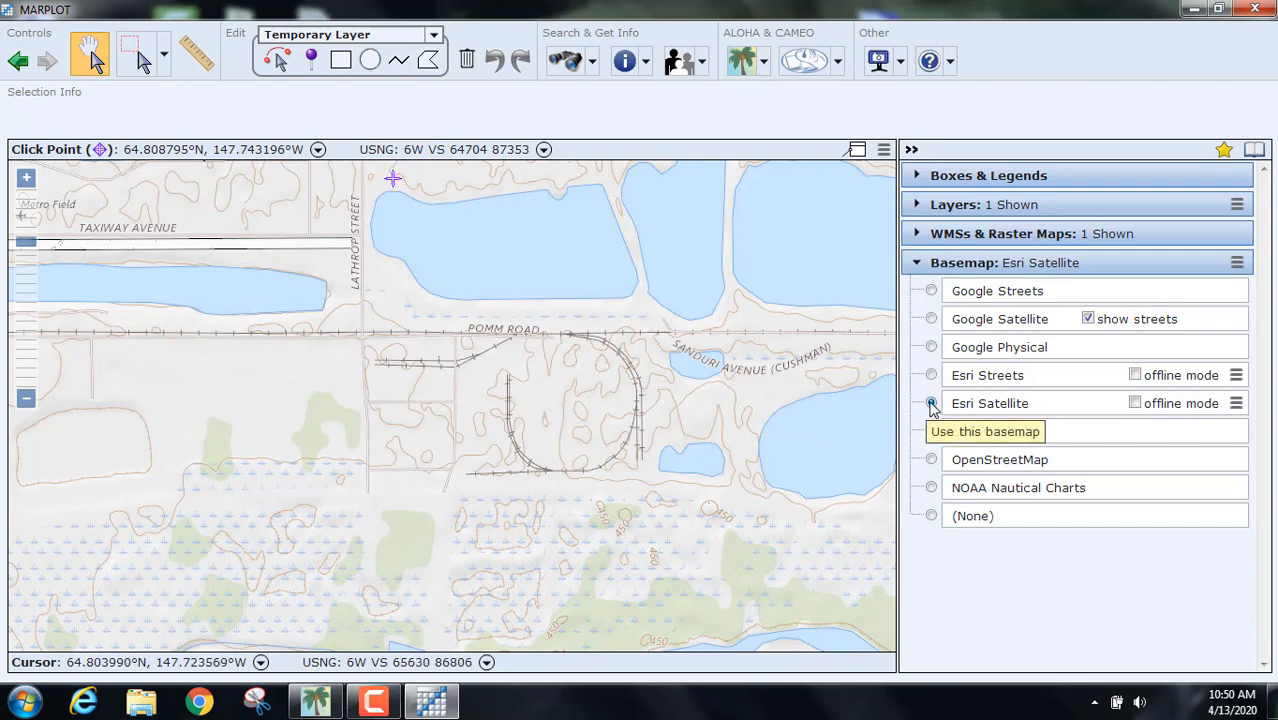
Step: Place the click point in the middle of the rail loop and show the ALOHA dropdown options
left_click(597, 418)
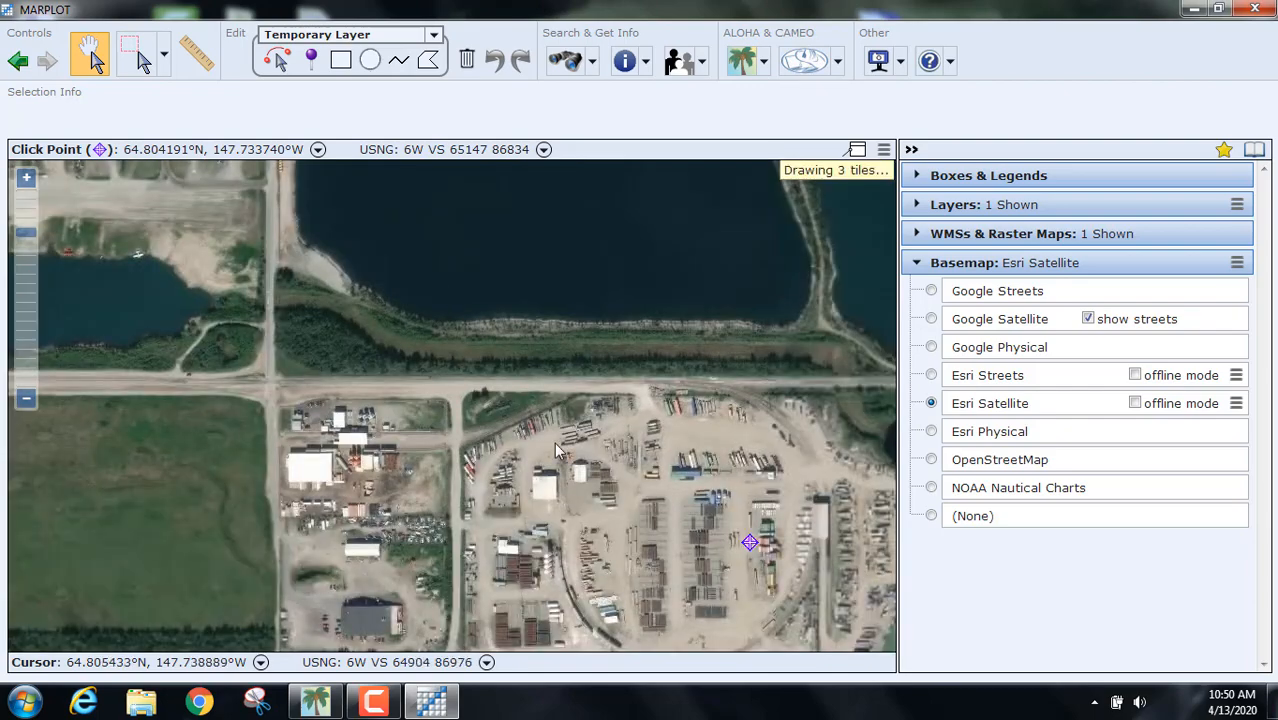
left_click_drag(554, 442, 510, 313)
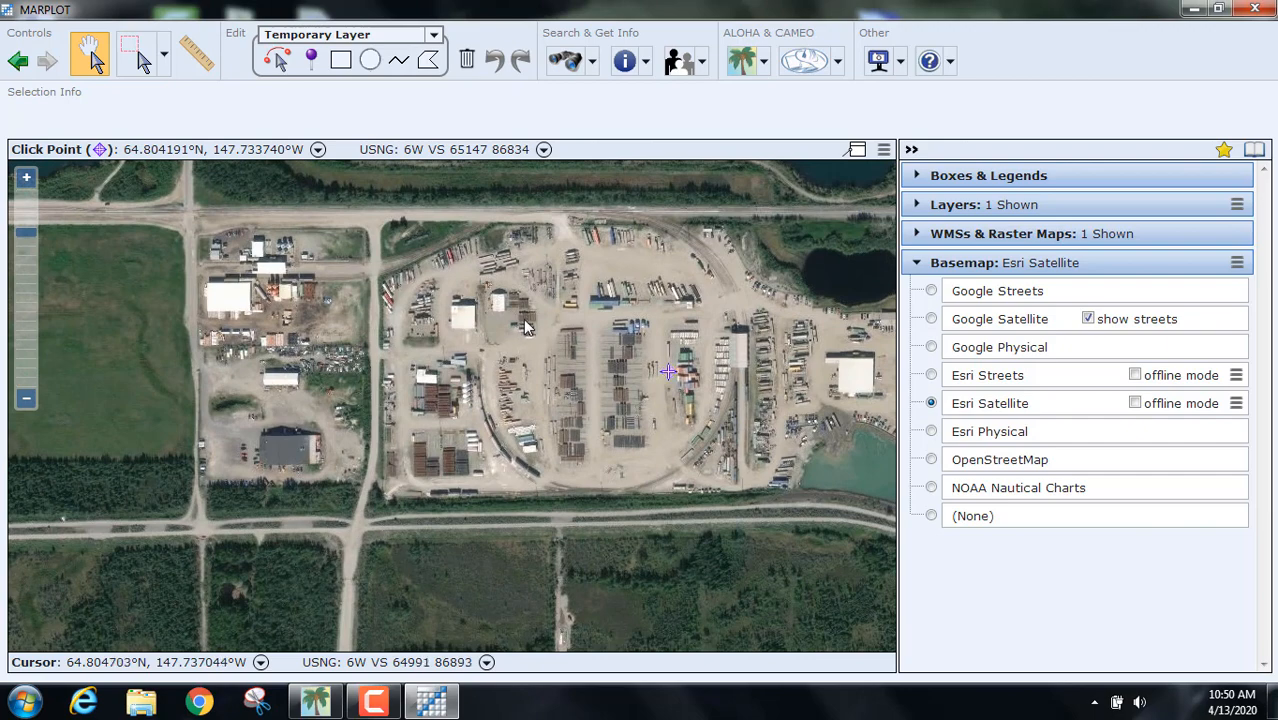
left_click(524, 321)
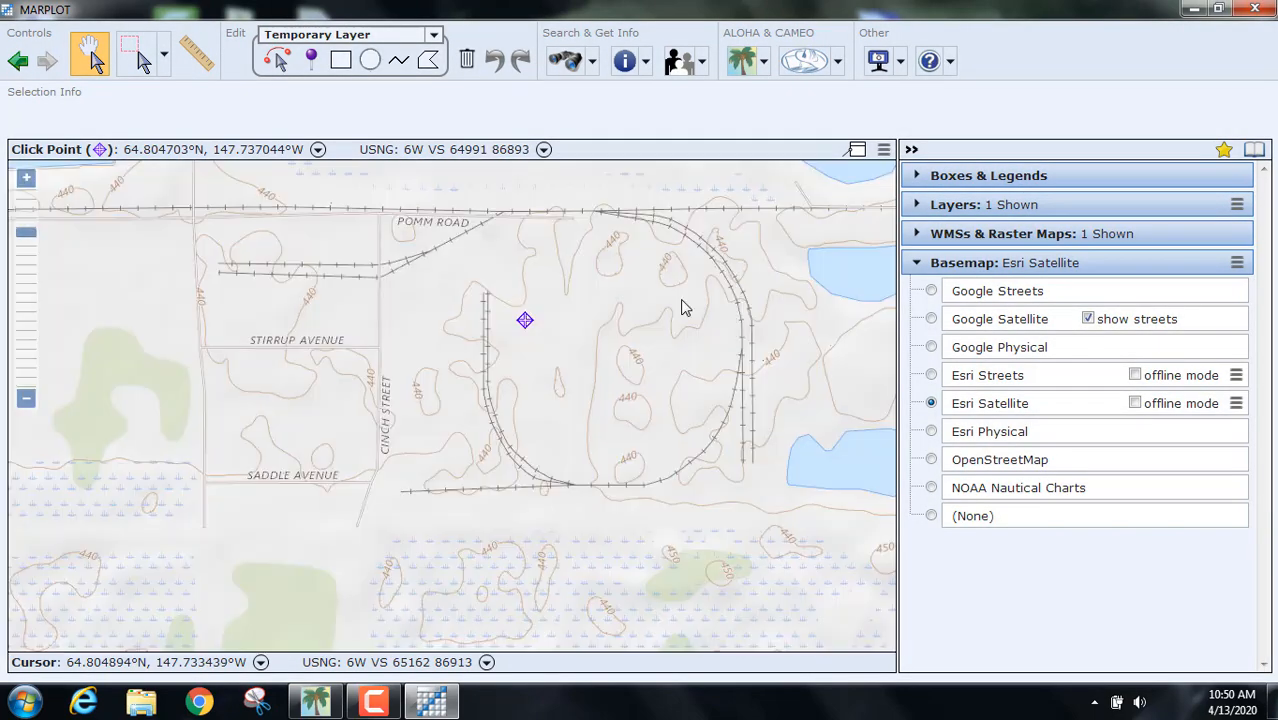
left_click(681, 301)
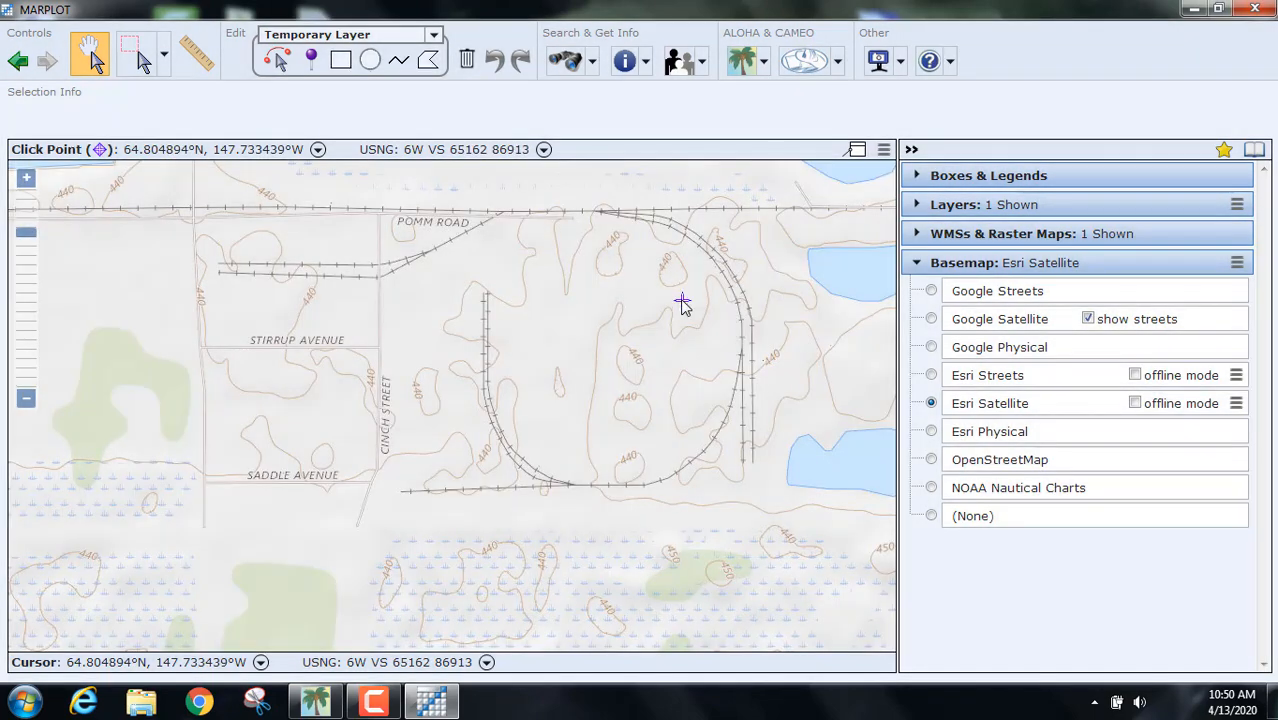
left_click(660, 406)
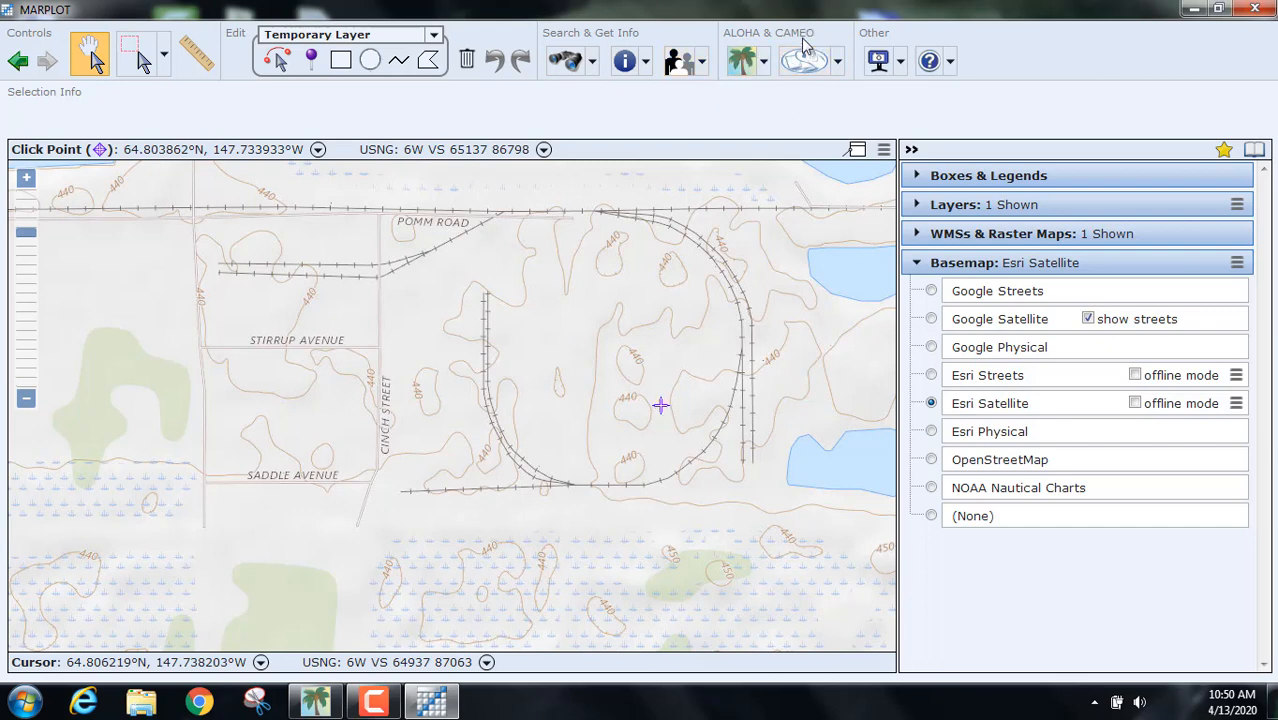
left_click(764, 62)
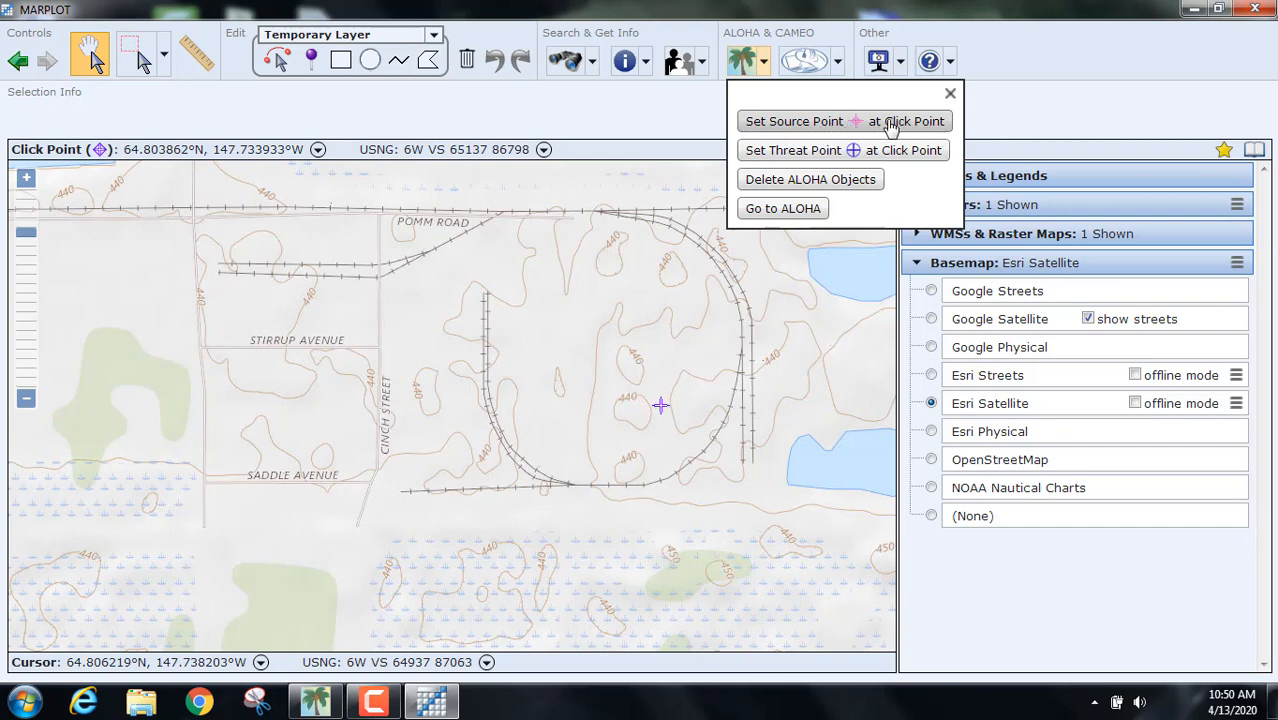
Step: Move the click point within the rail loop and switch to the Google Satellite (show streets) basemap
left_click(627, 358)
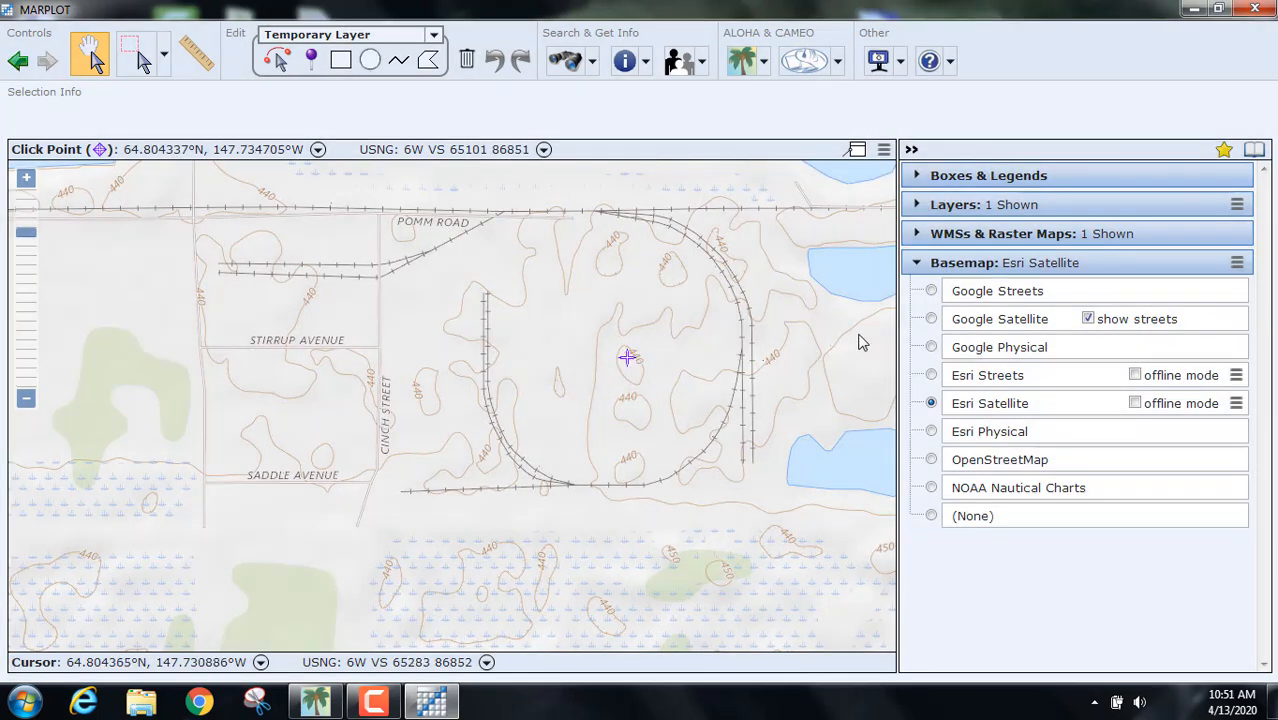
left_click(931, 319)
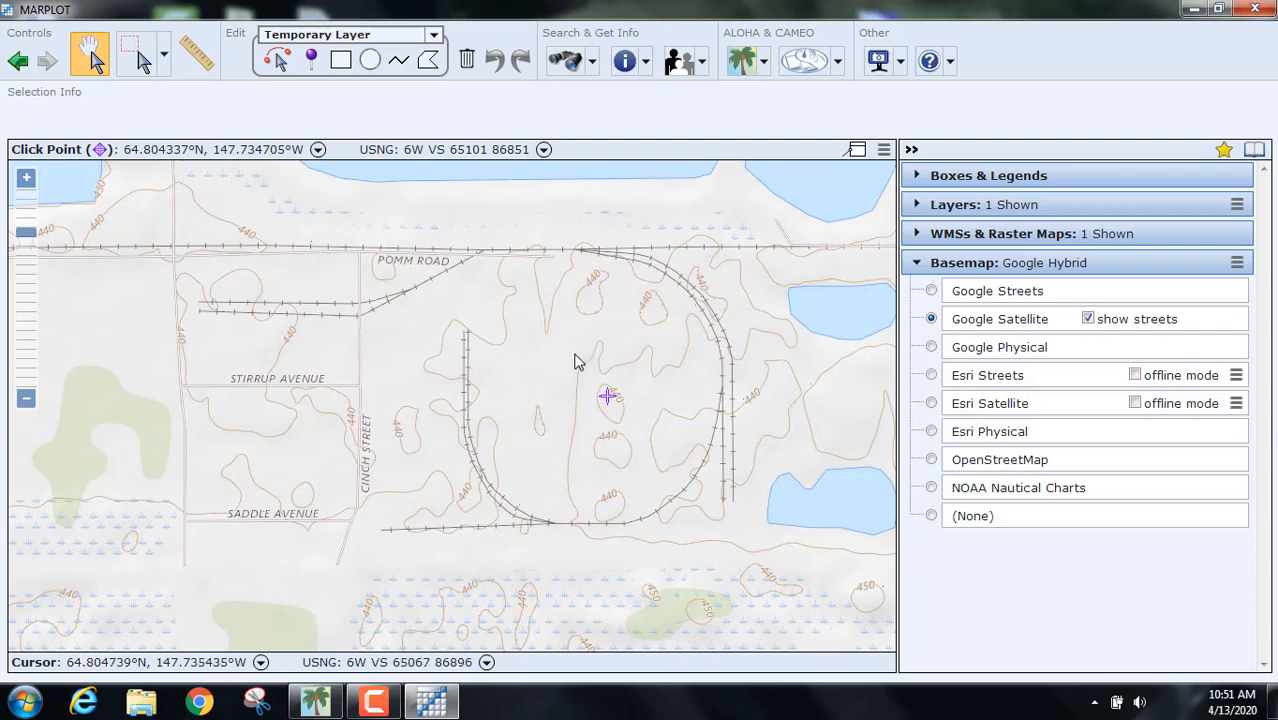
scroll(590, 384, "up", 1)
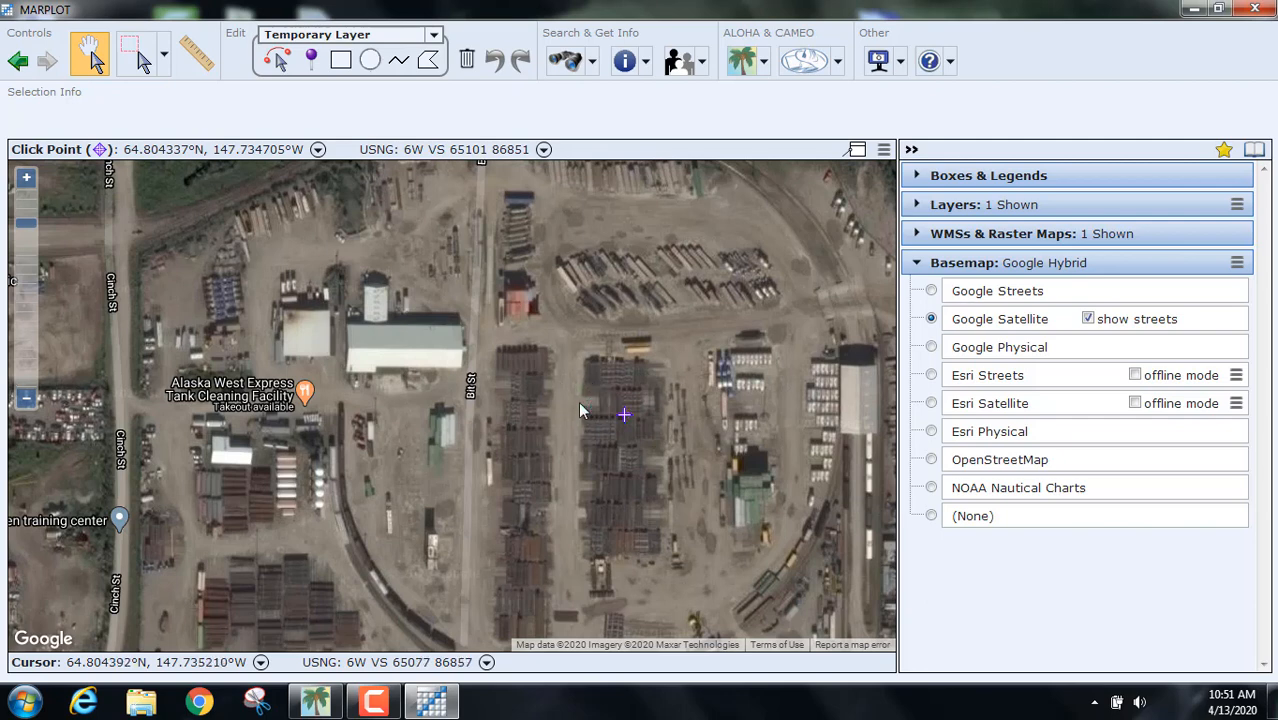
scroll(578, 402, "down", 1)
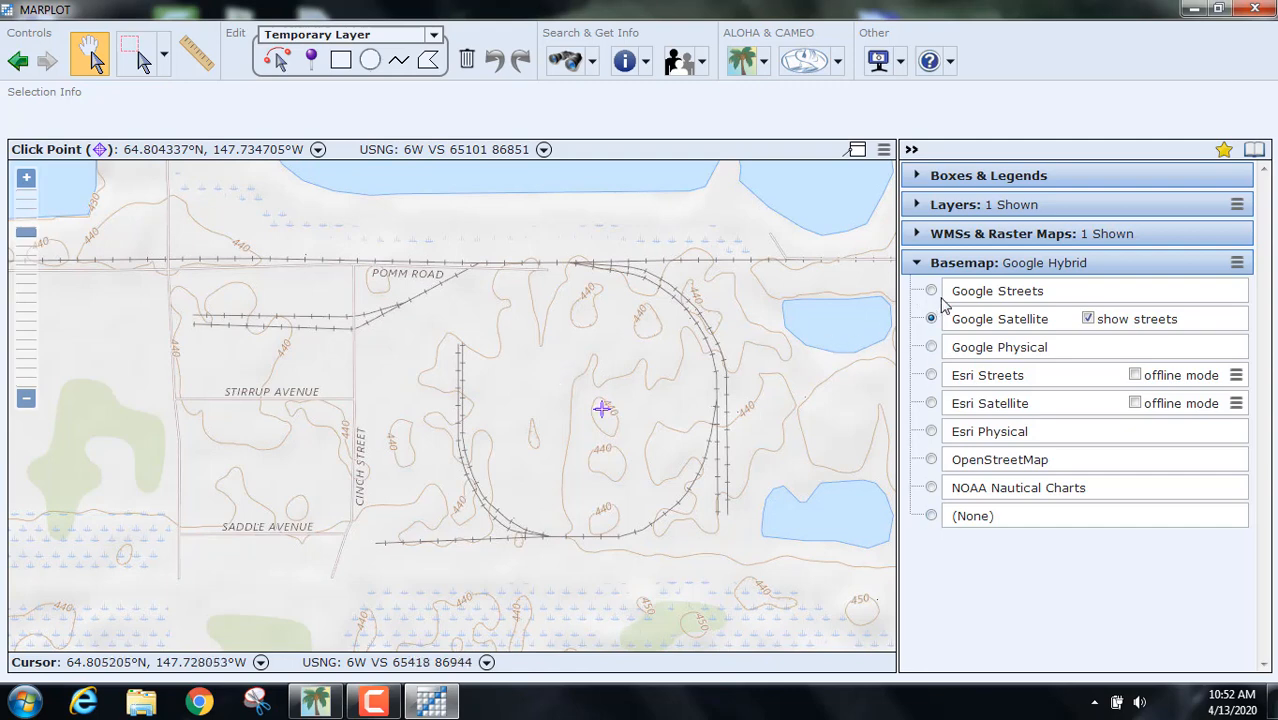
Step: Expand WMSs & Raster Maps, then zoom and pan over the yard between Pomm Rd and Saddle Ave
left_click(918, 234)
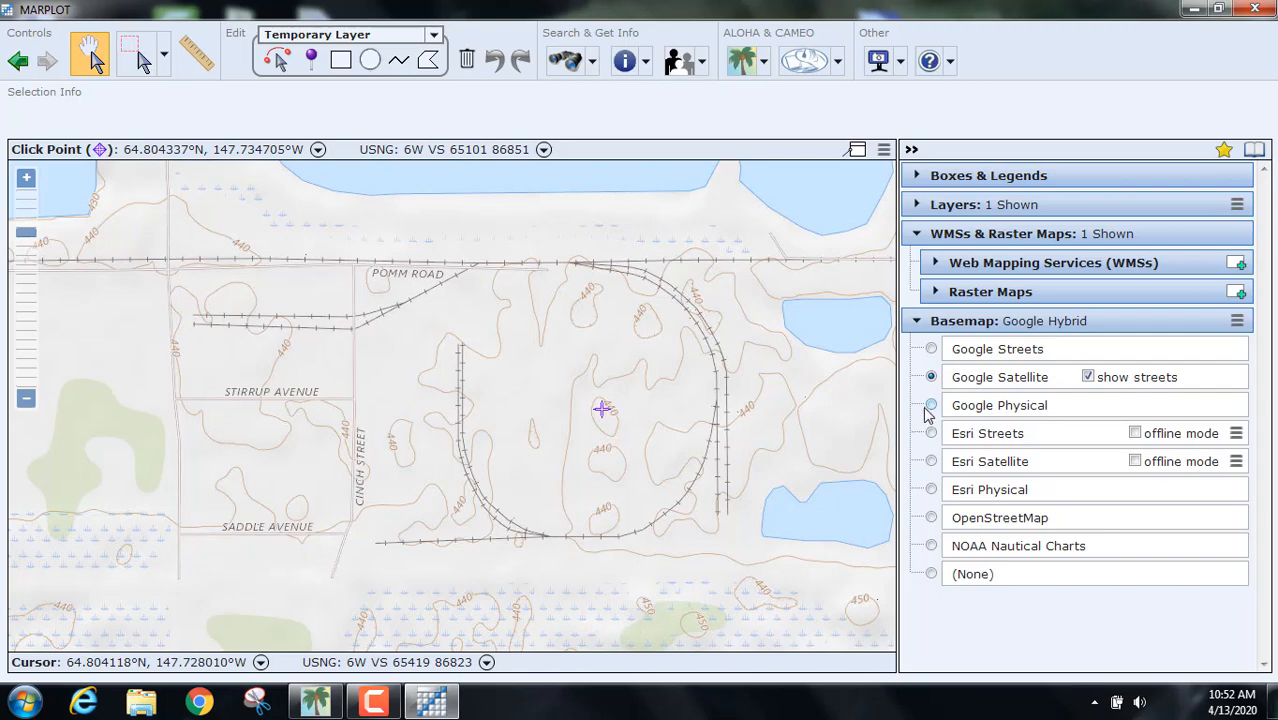
scroll(566, 470, "up", 1)
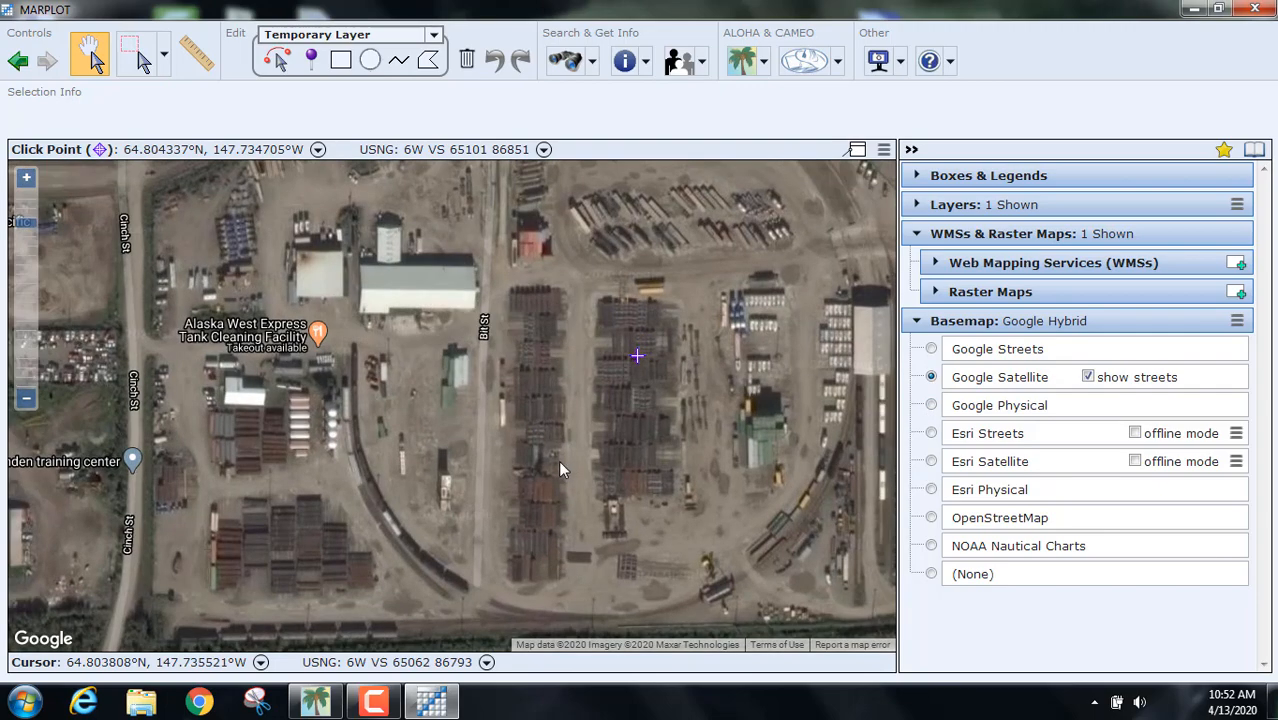
left_click_drag(450, 414, 601, 491)
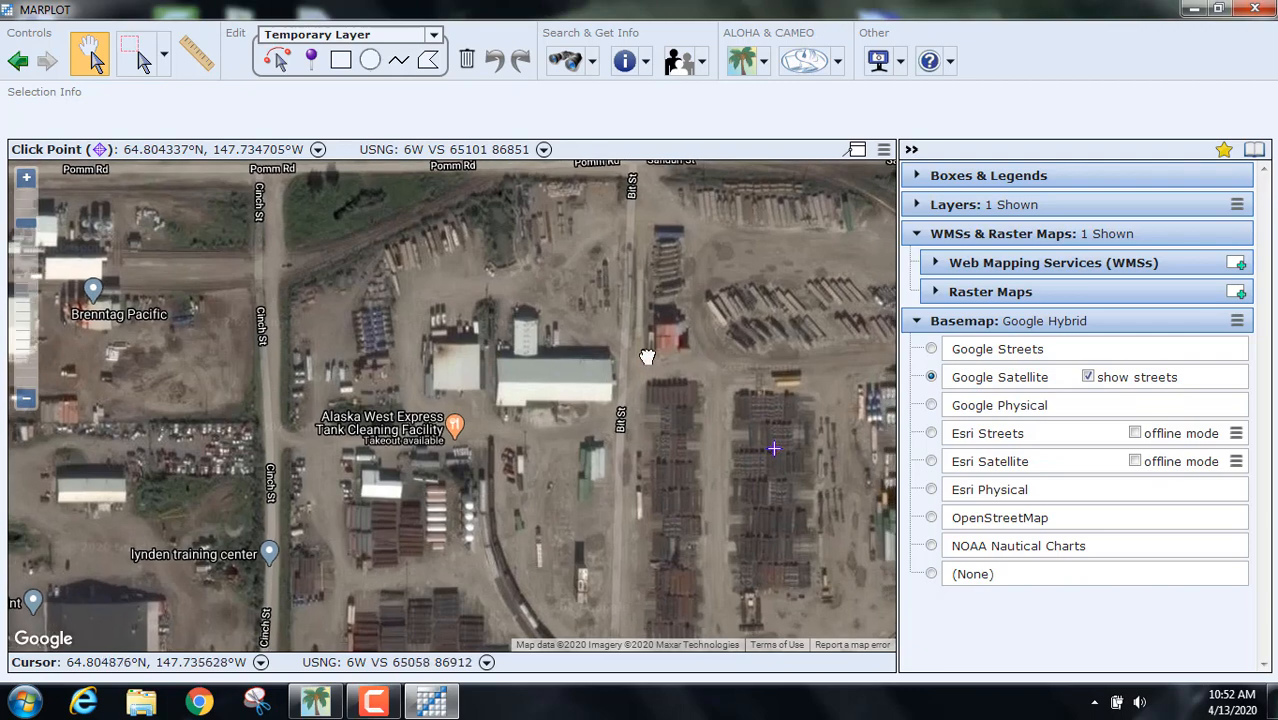
scroll(604, 371, "down", 1)
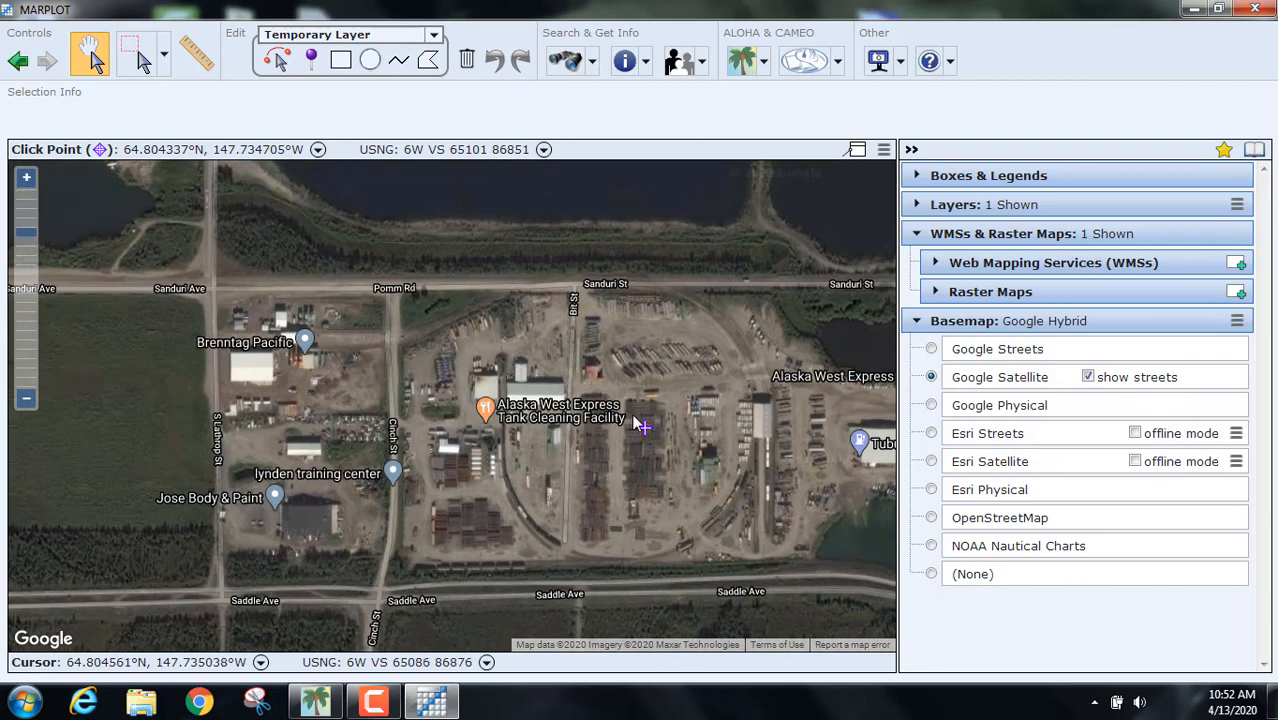
left_click_drag(657, 369, 633, 331)
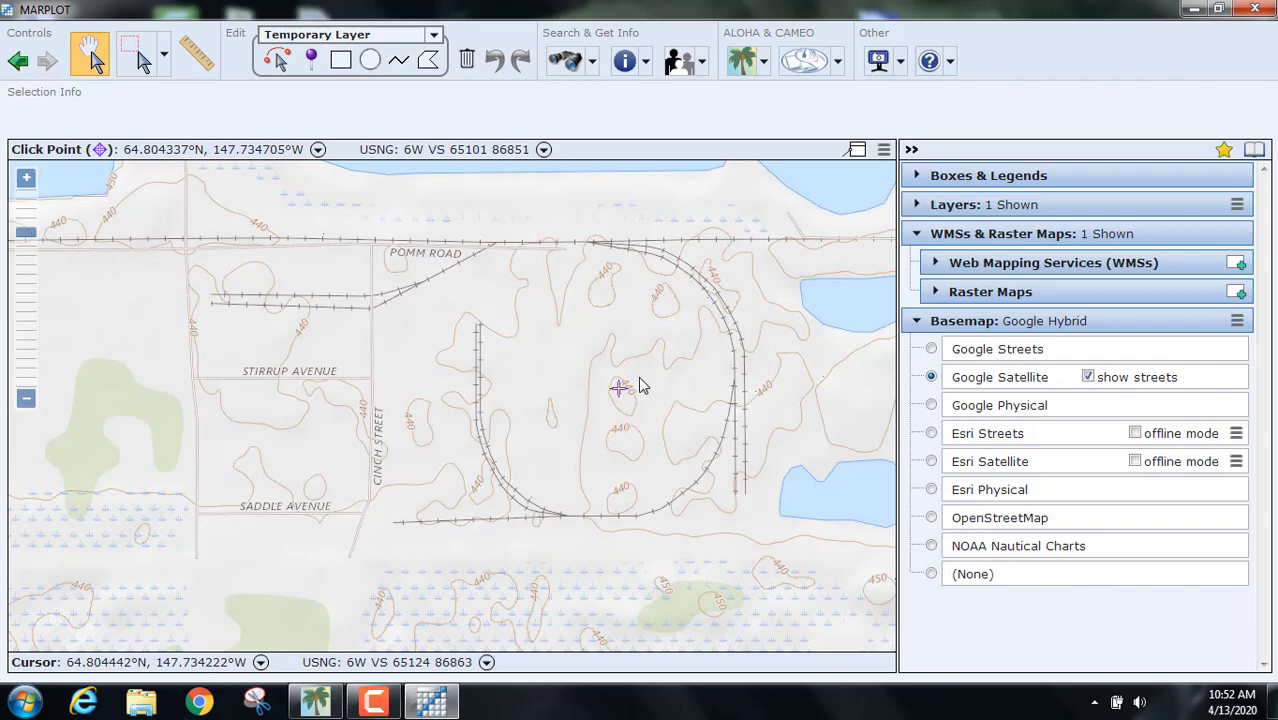
scroll(645, 387, "up", 1)
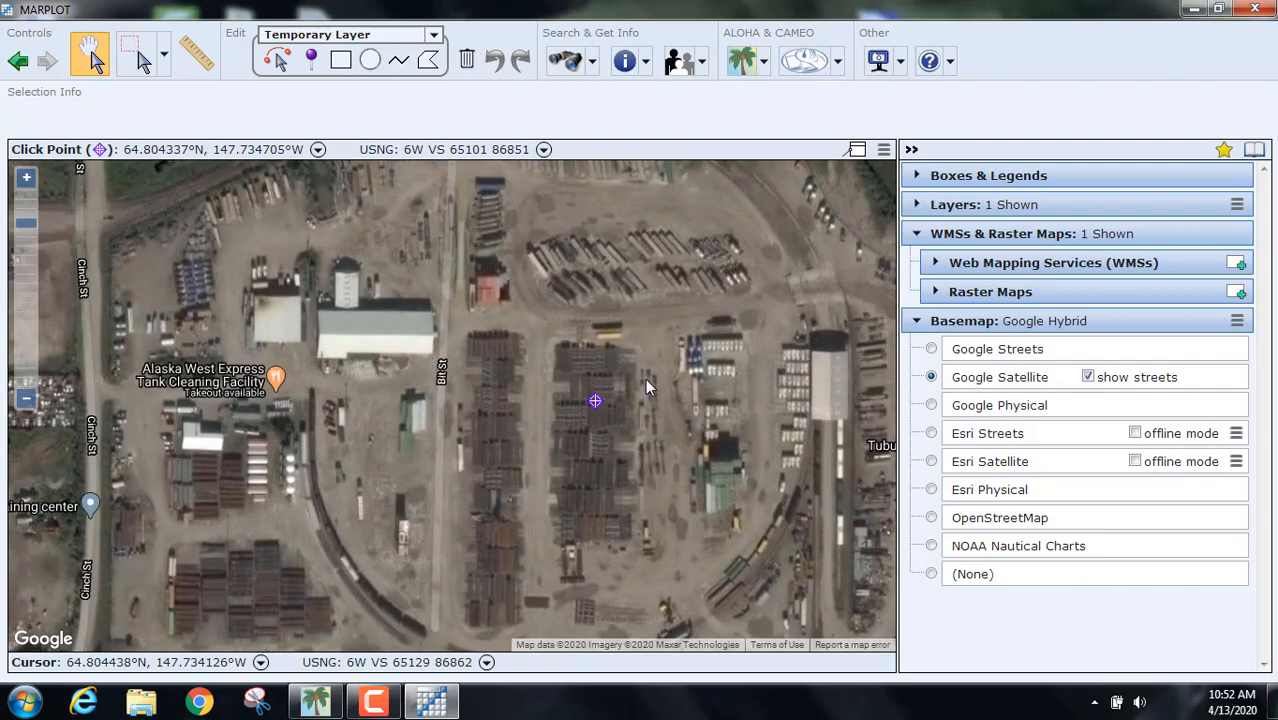
left_click_drag(663, 456, 641, 343)
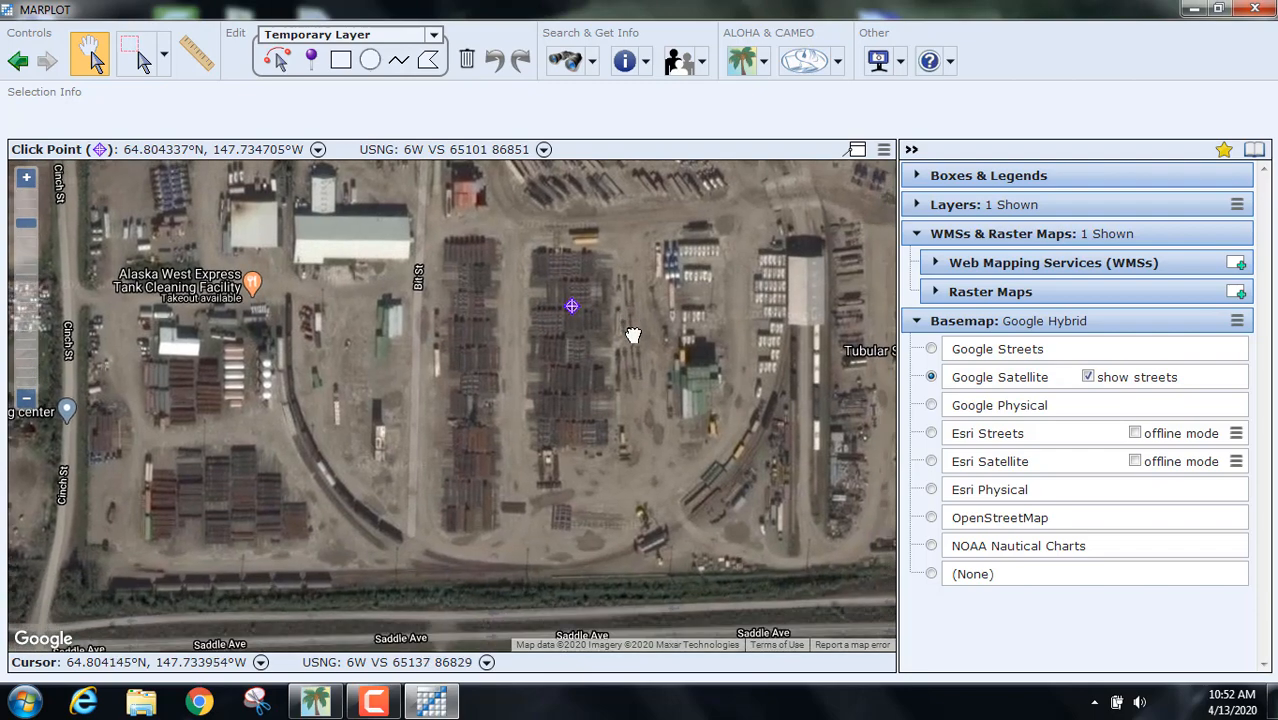
left_click_drag(717, 397, 730, 497)
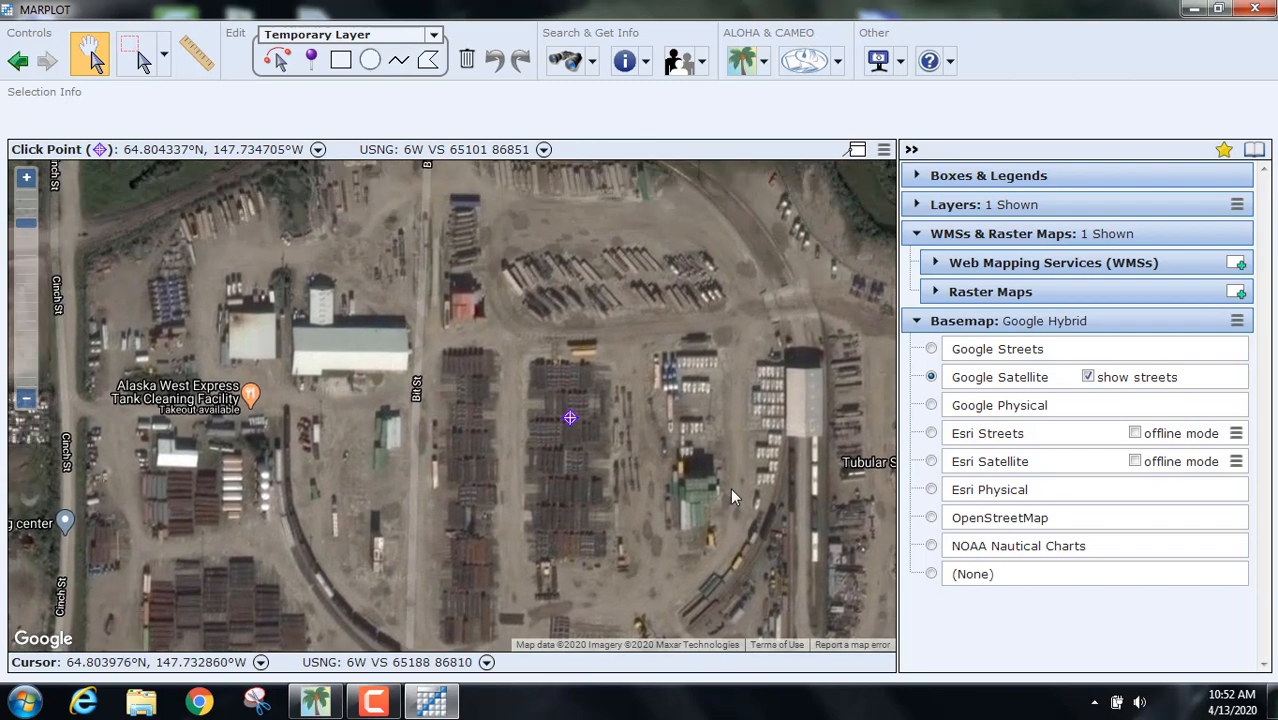
Step: Set a click point on the yard's northeast track curve and return to ALOHA's chlorine Text Summary
left_click(777, 256)
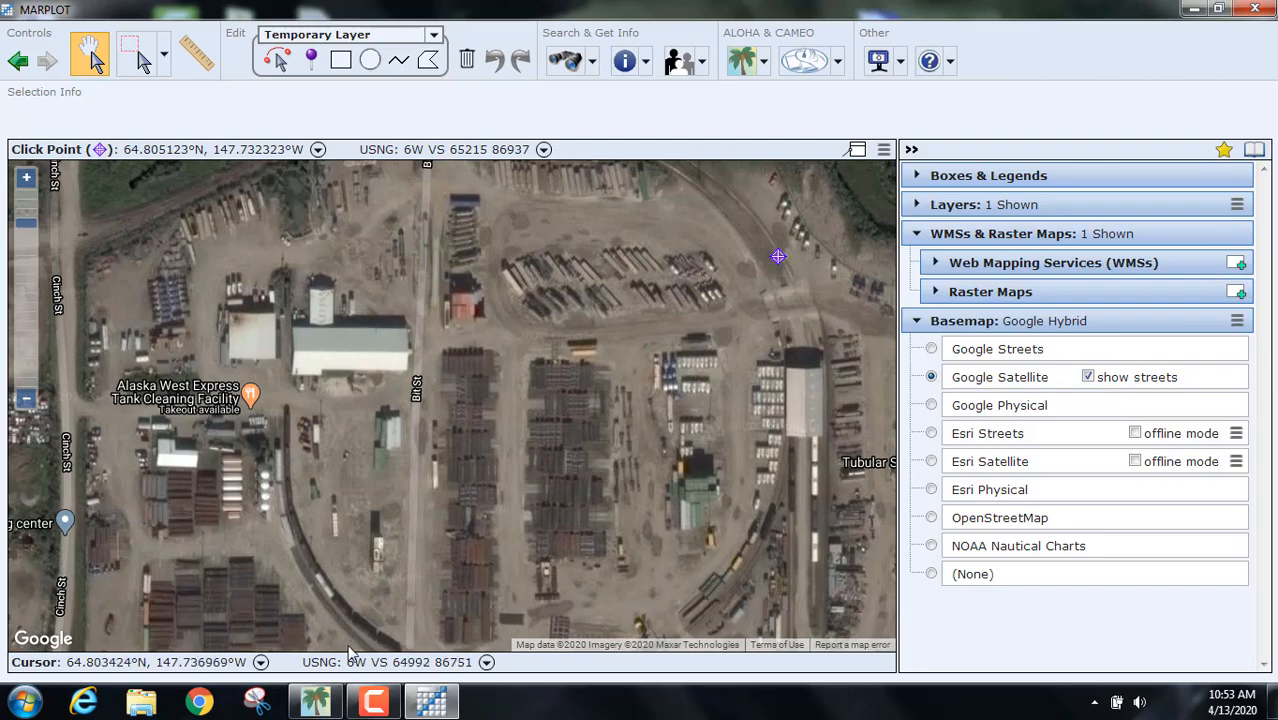
left_click(318, 705)
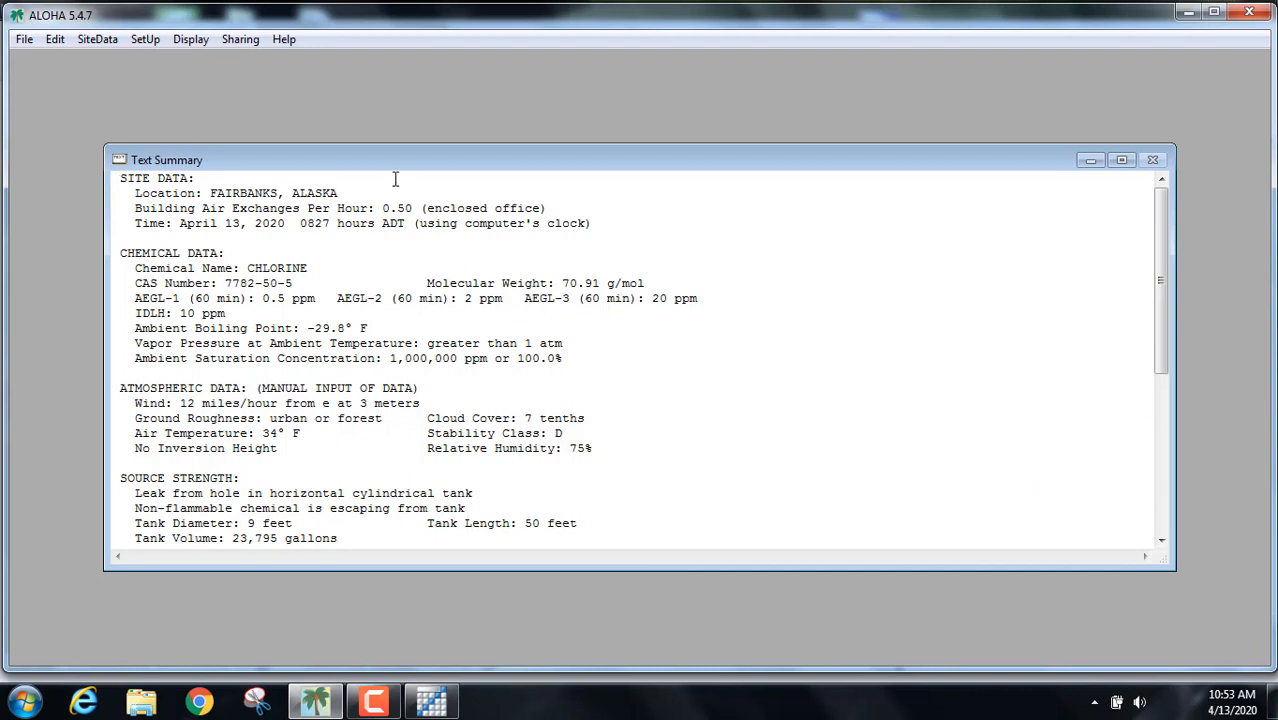
Step: Plot the chlorine threat zone with default AEGL-3, AEGL-2 and AEGL-1 levels, then return to MARPLOT
left_click(191, 40)
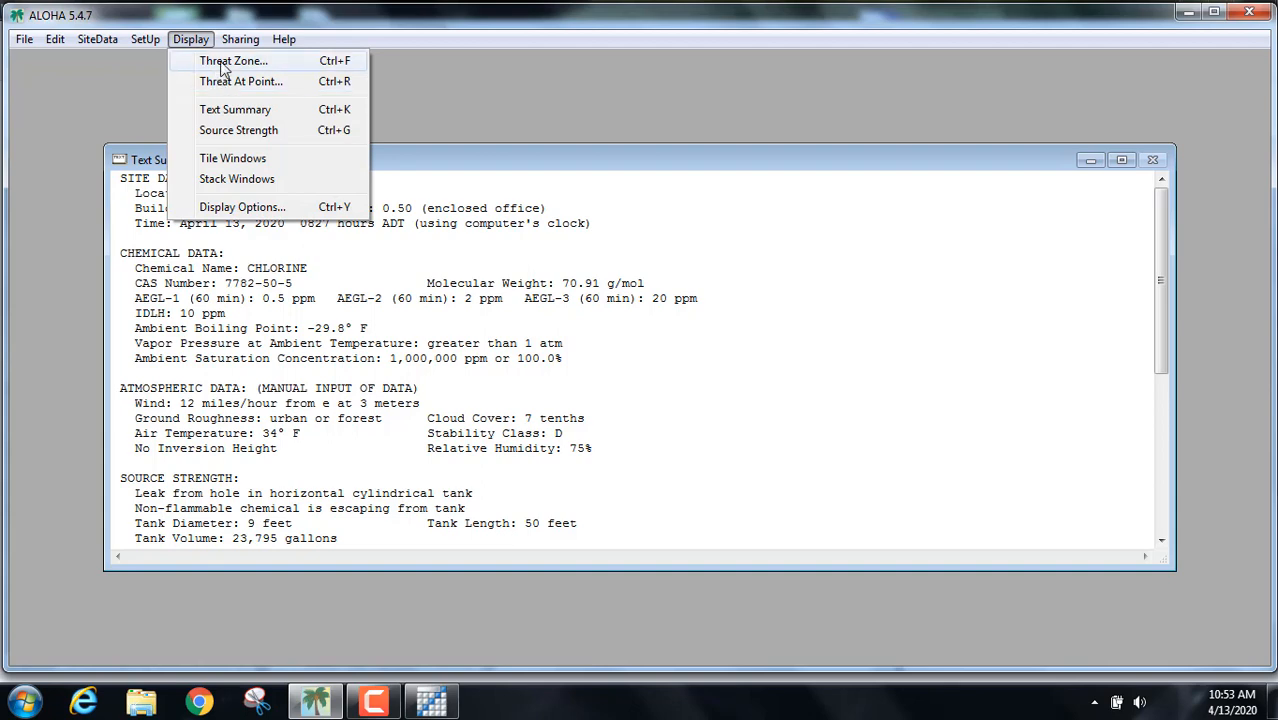
left_click(224, 66)
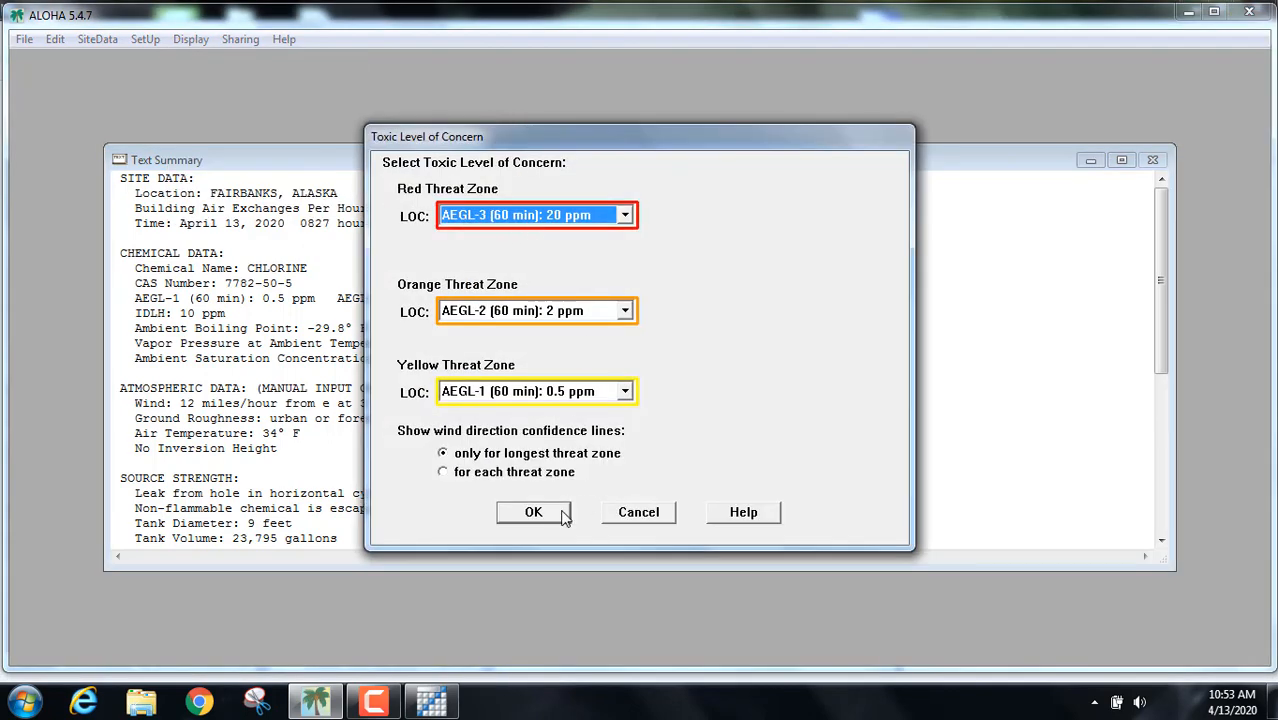
left_click(534, 512)
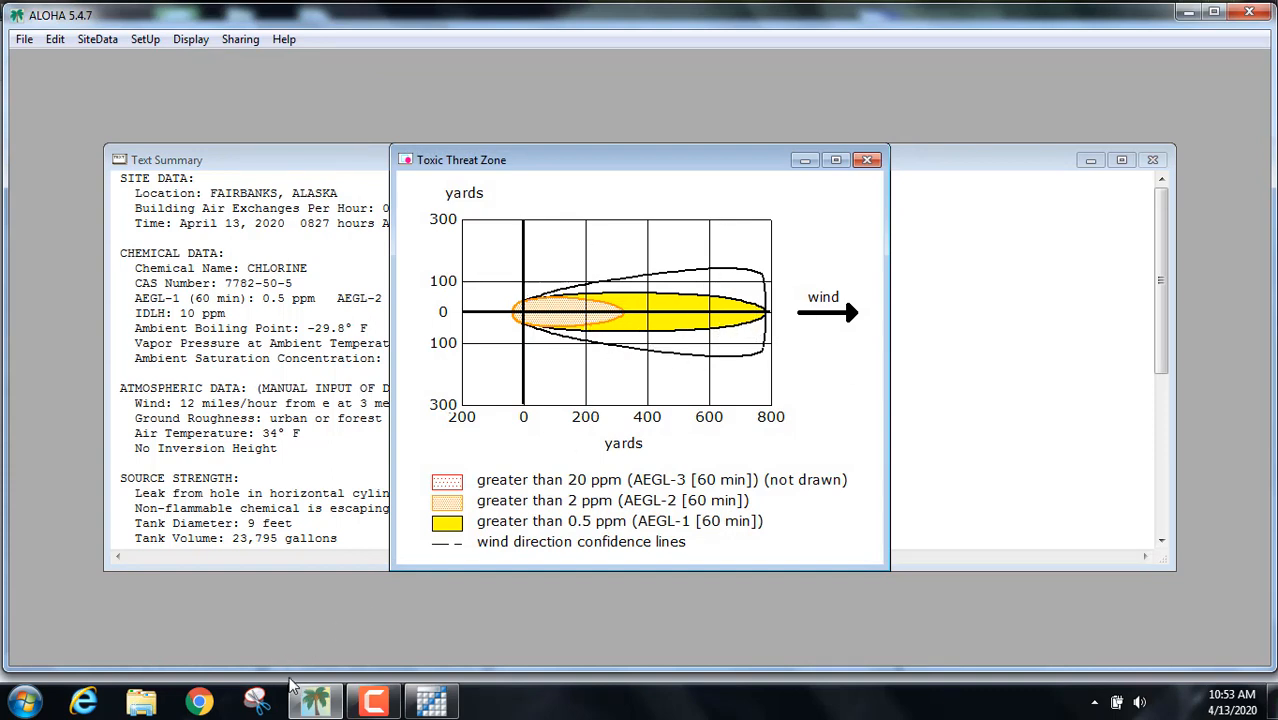
left_click(434, 703)
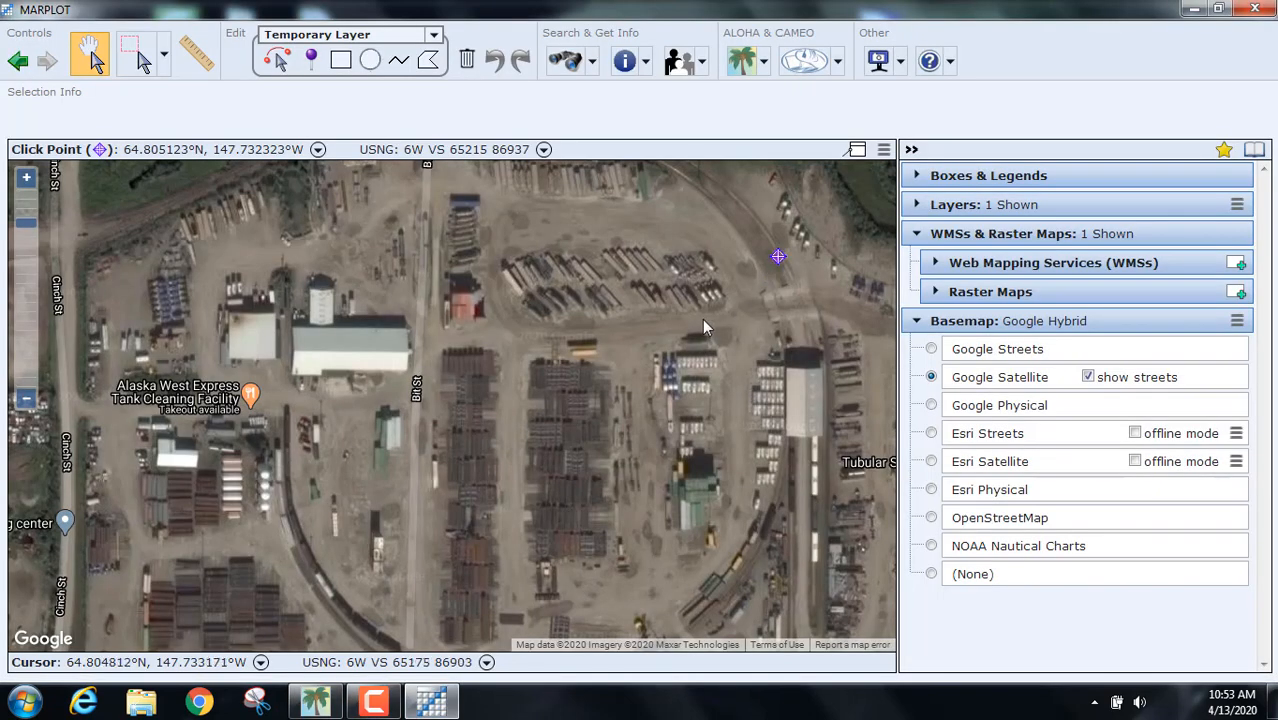
Step: Place the ALOHA chlorine source point at the marked spot in the rail yard
left_click_drag(704, 320, 679, 465)
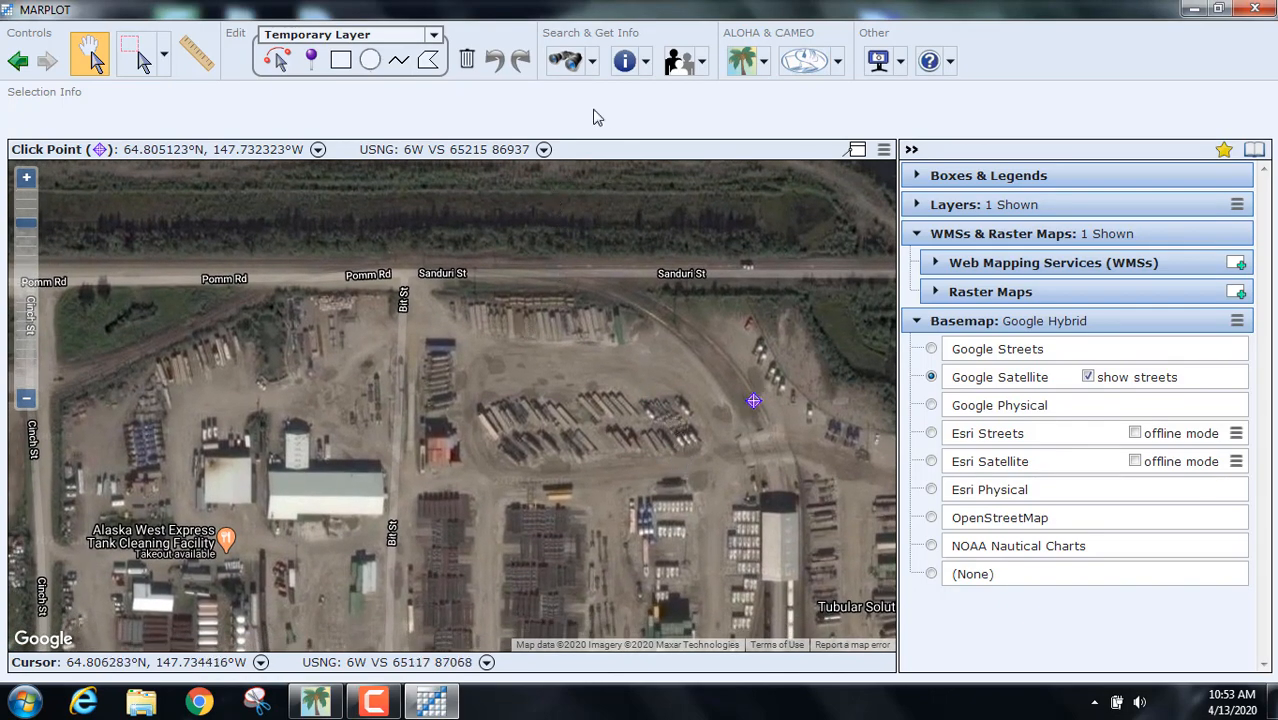
left_click(764, 66)
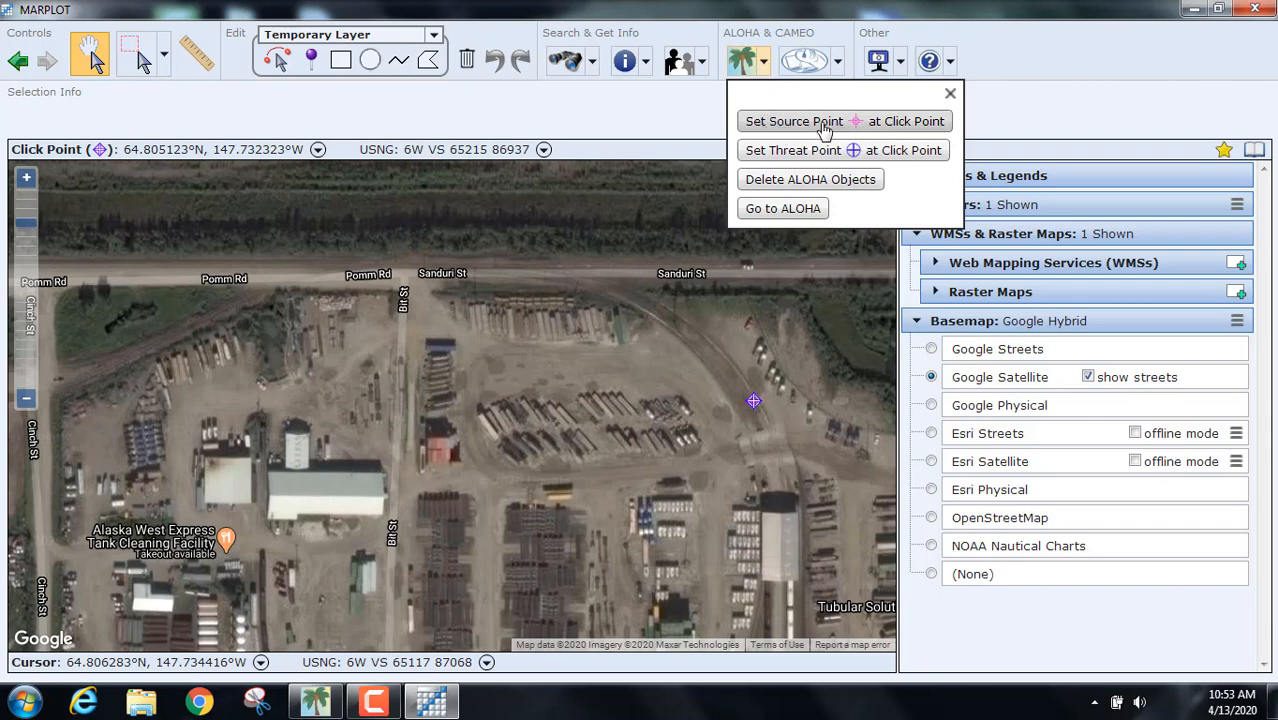
left_click(874, 125)
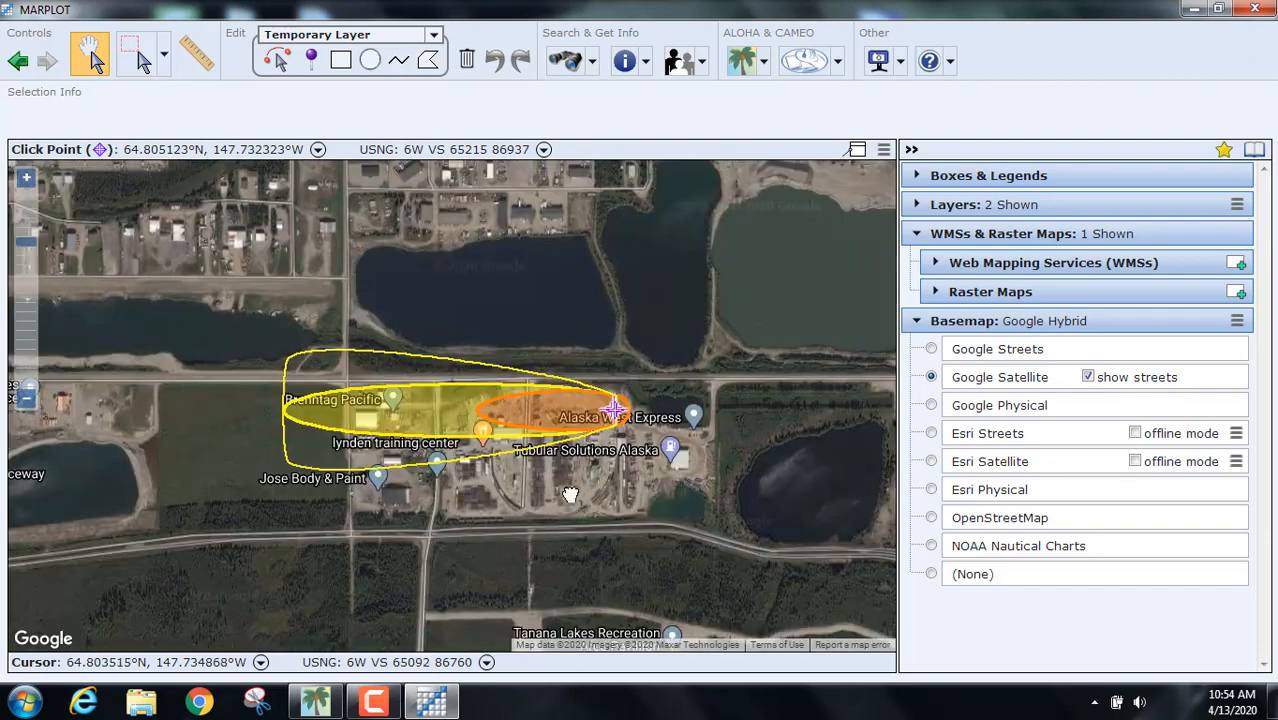
Step: Centre the plume and select the orange 2 ppm AEGL-2 zone to show its 326-yard details
left_click_drag(546, 492, 612, 509)
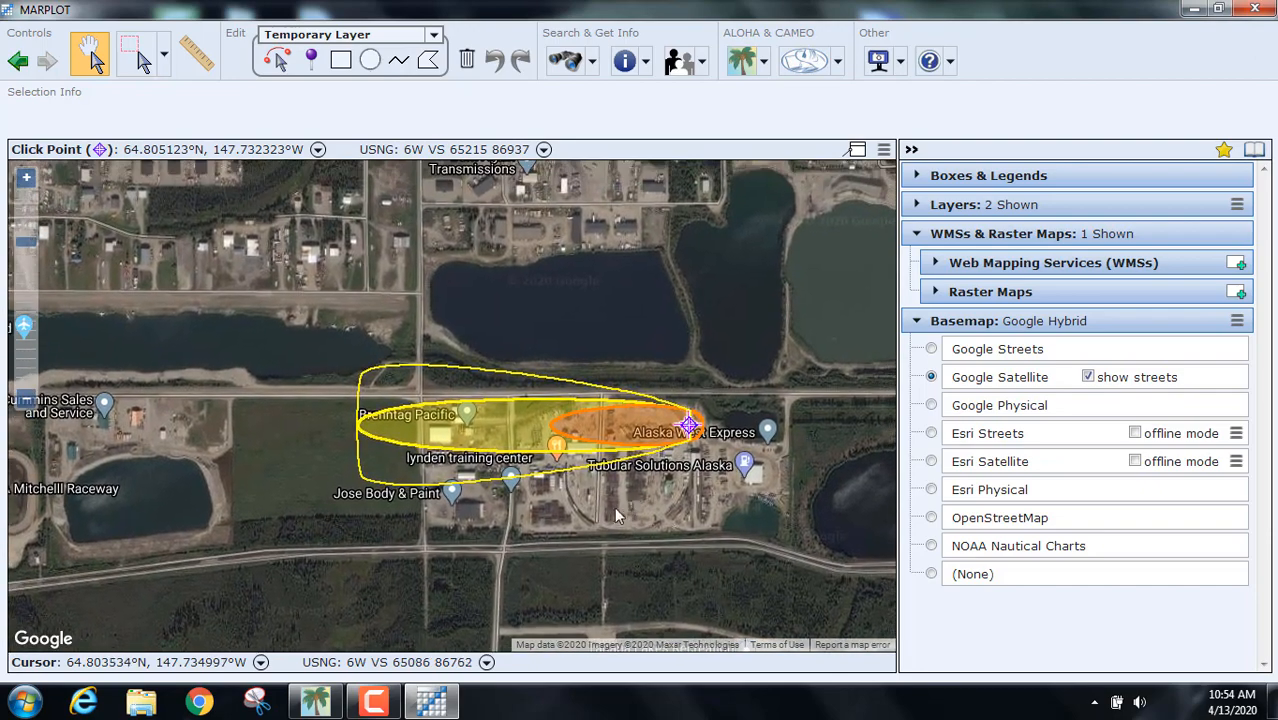
left_click_drag(528, 486, 514, 517)
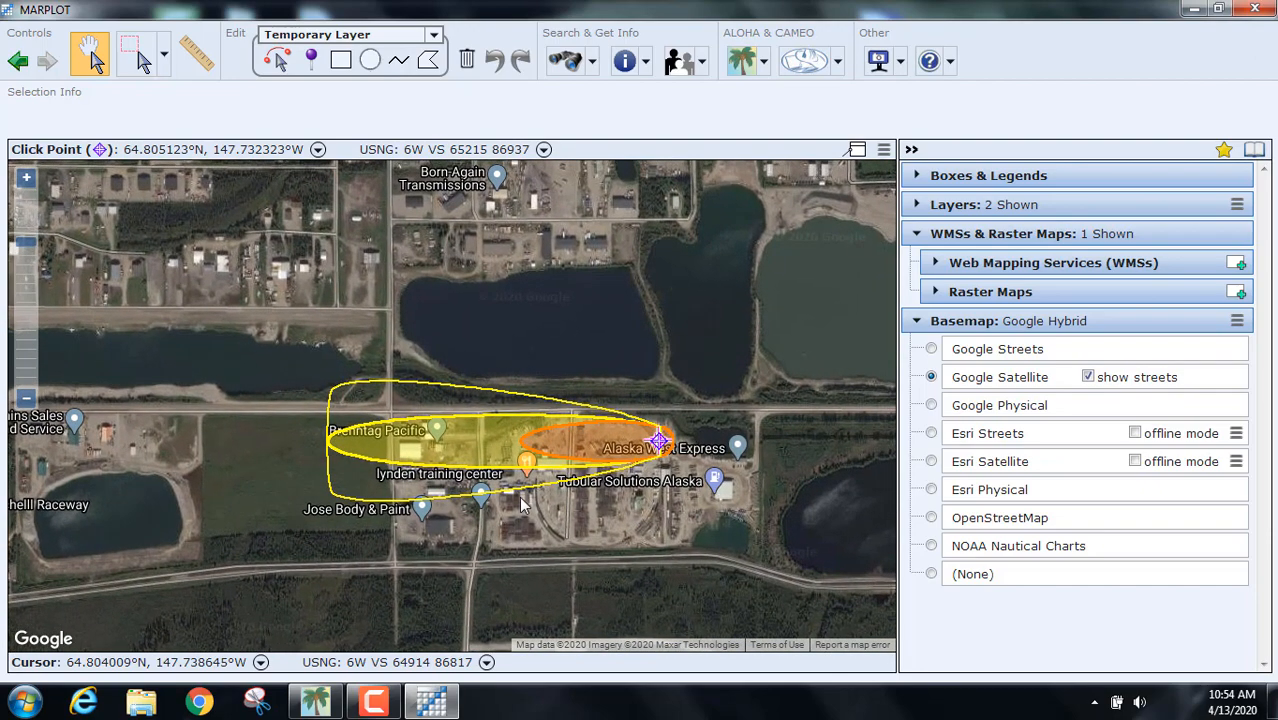
scroll(516, 512, "up", 2)
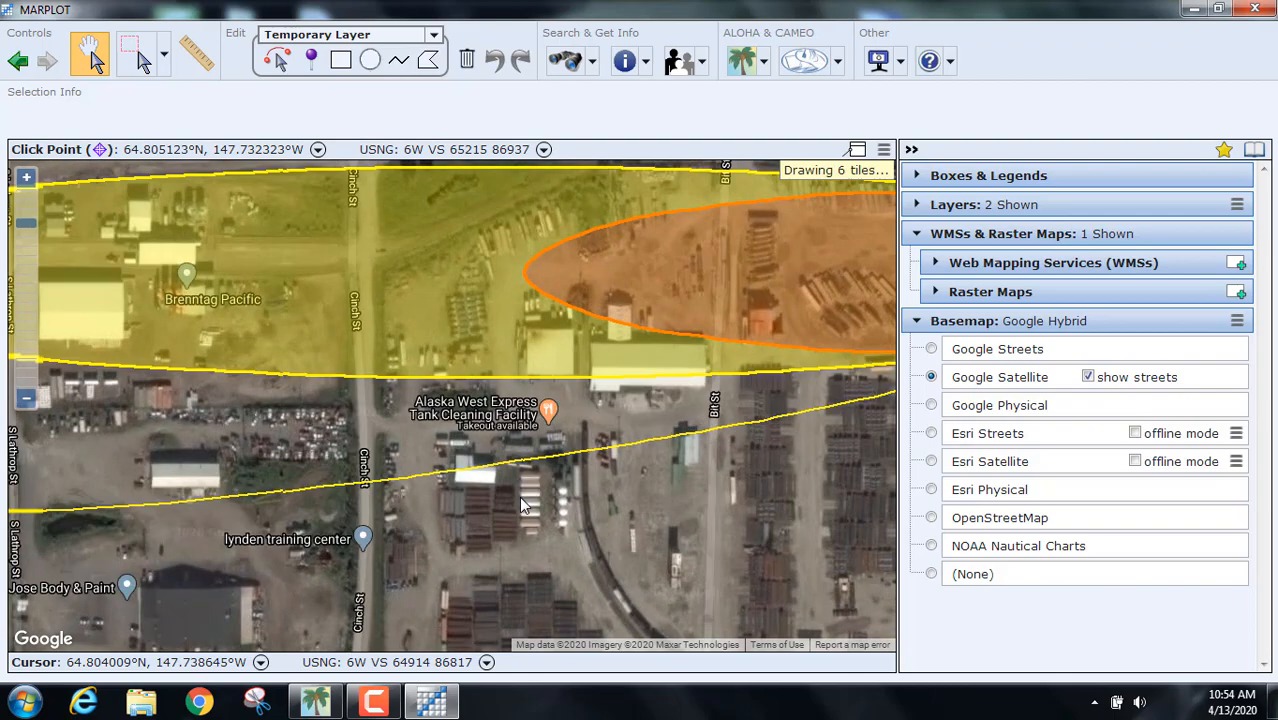
scroll(520, 505, "down", 1)
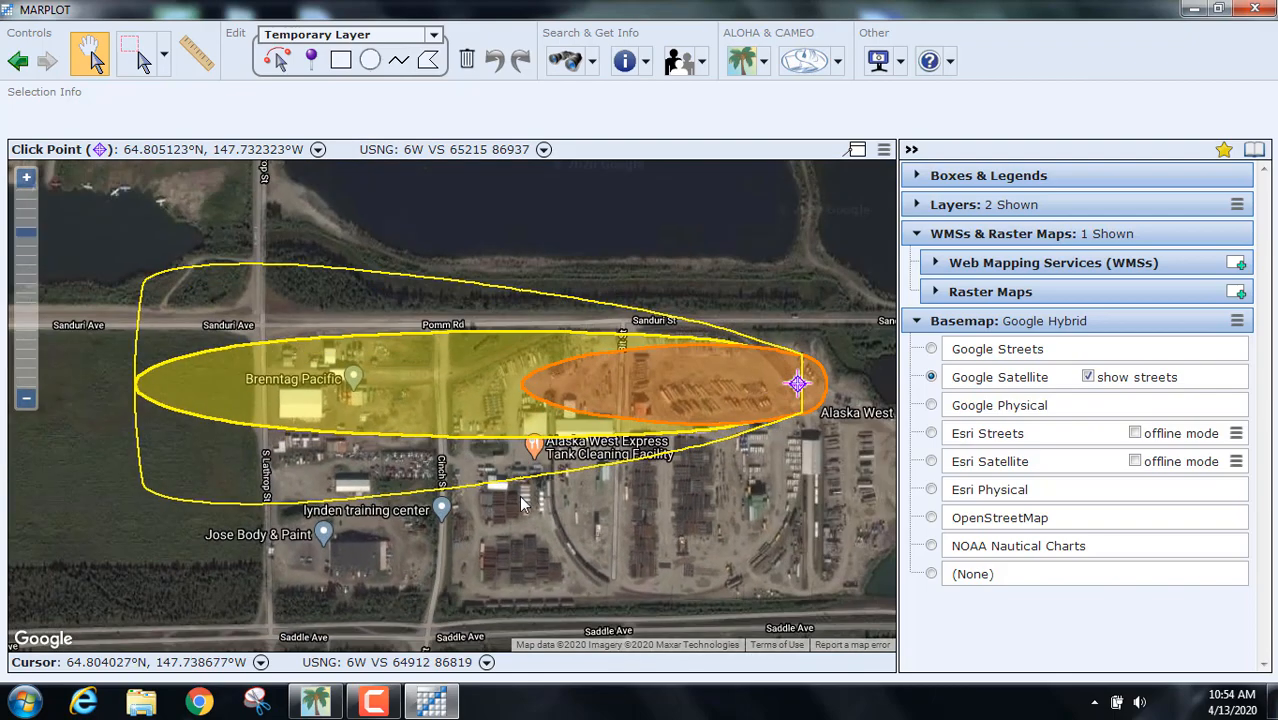
scroll(522, 490, "up", 1)
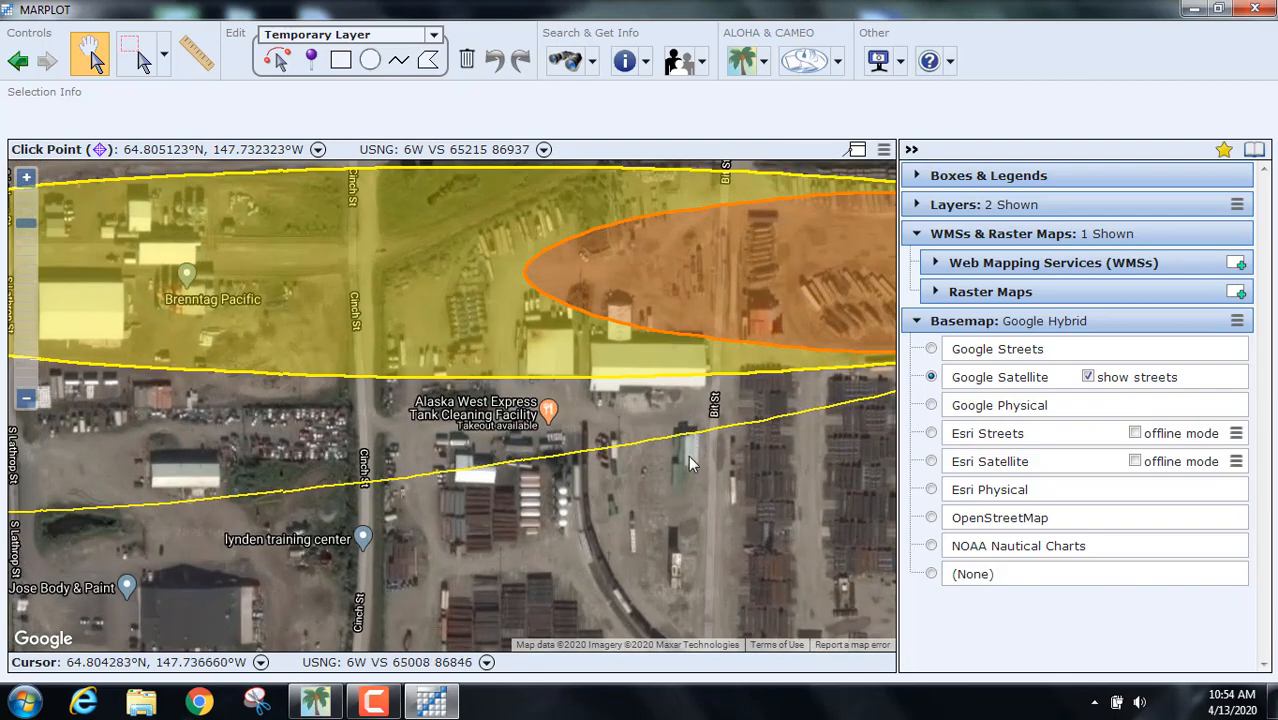
left_click_drag(688, 455, 379, 617)
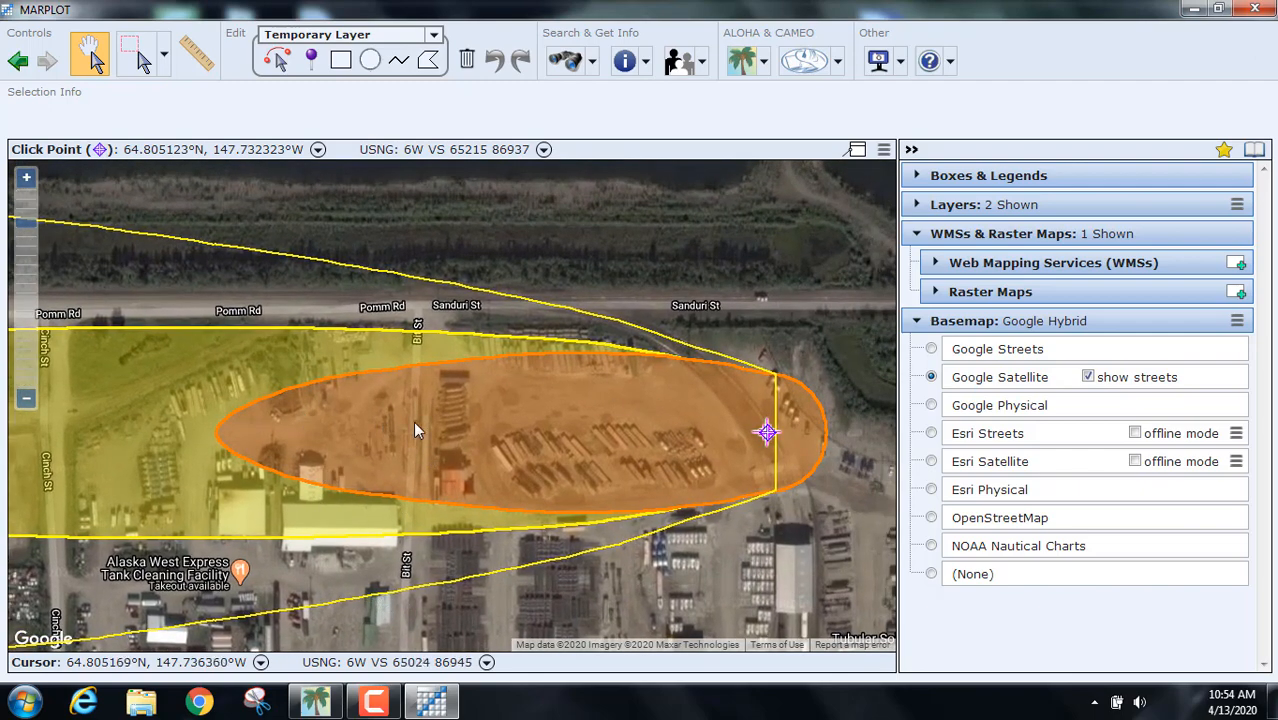
left_click(465, 431)
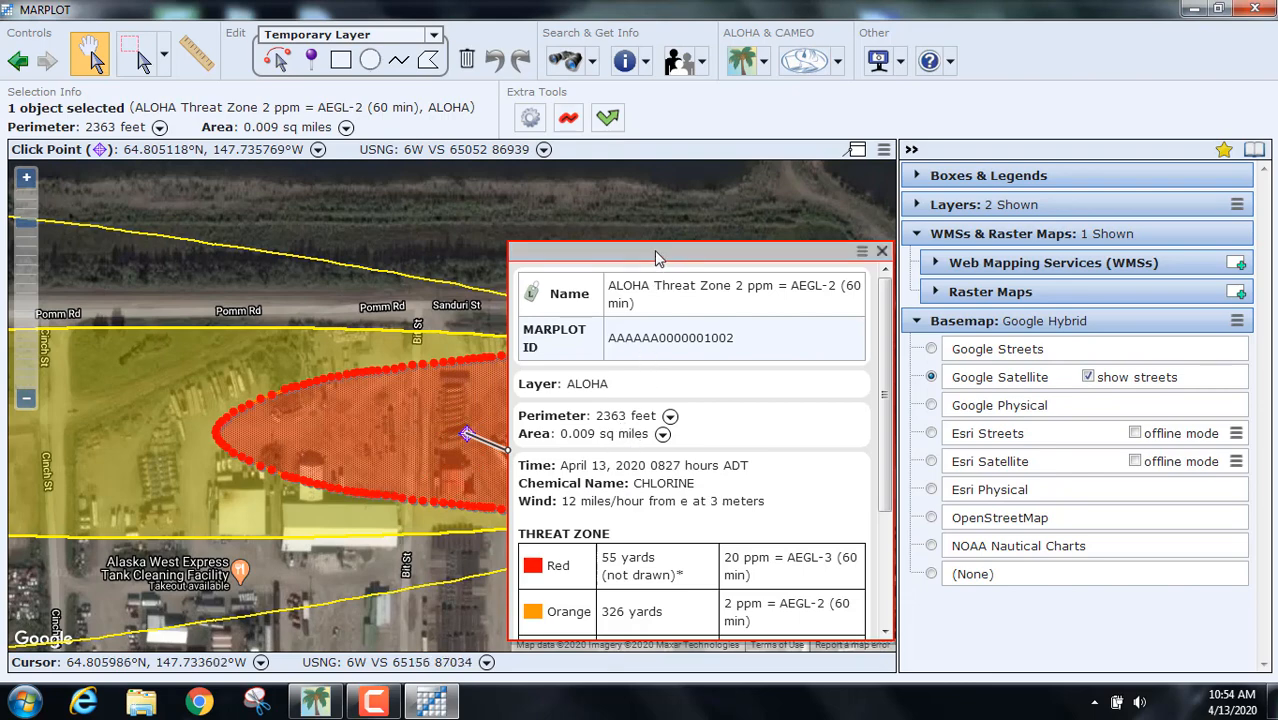
Step: Review the threat distances in the zone details: orange 326 yards, yellow 784 yards
left_click_drag(659, 258, 625, 162)
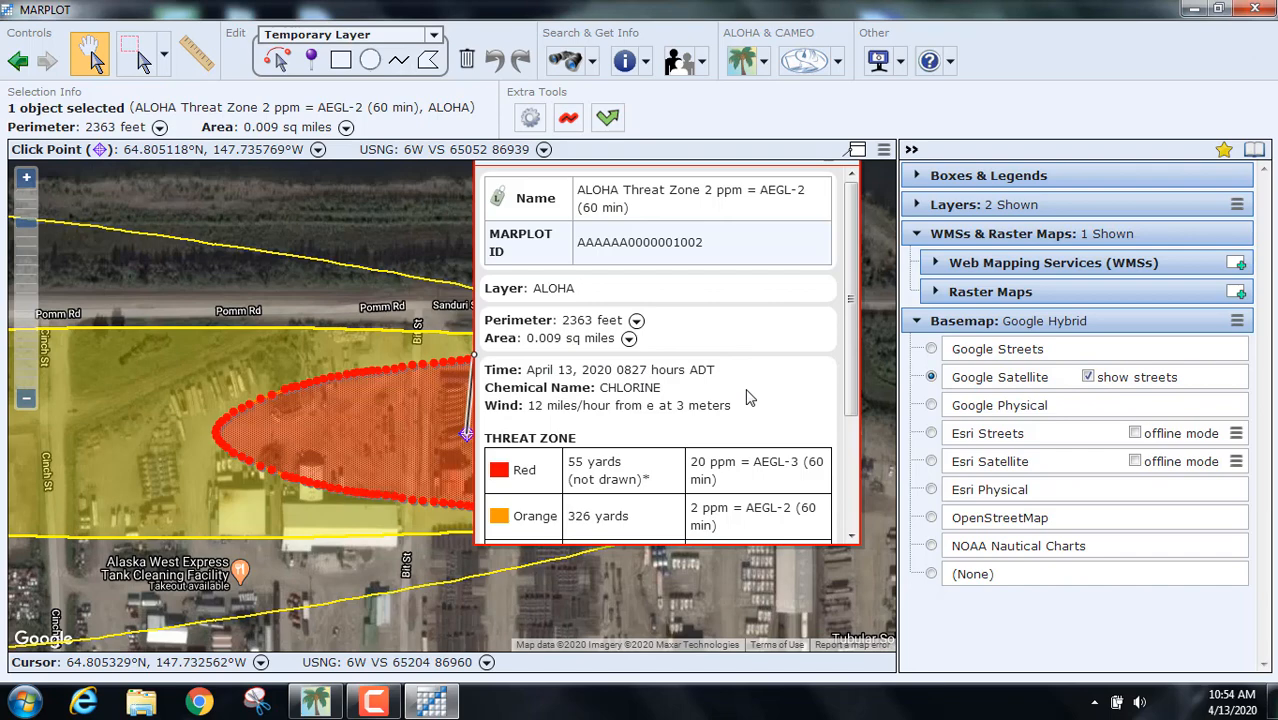
scroll(750, 398, "down", 1)
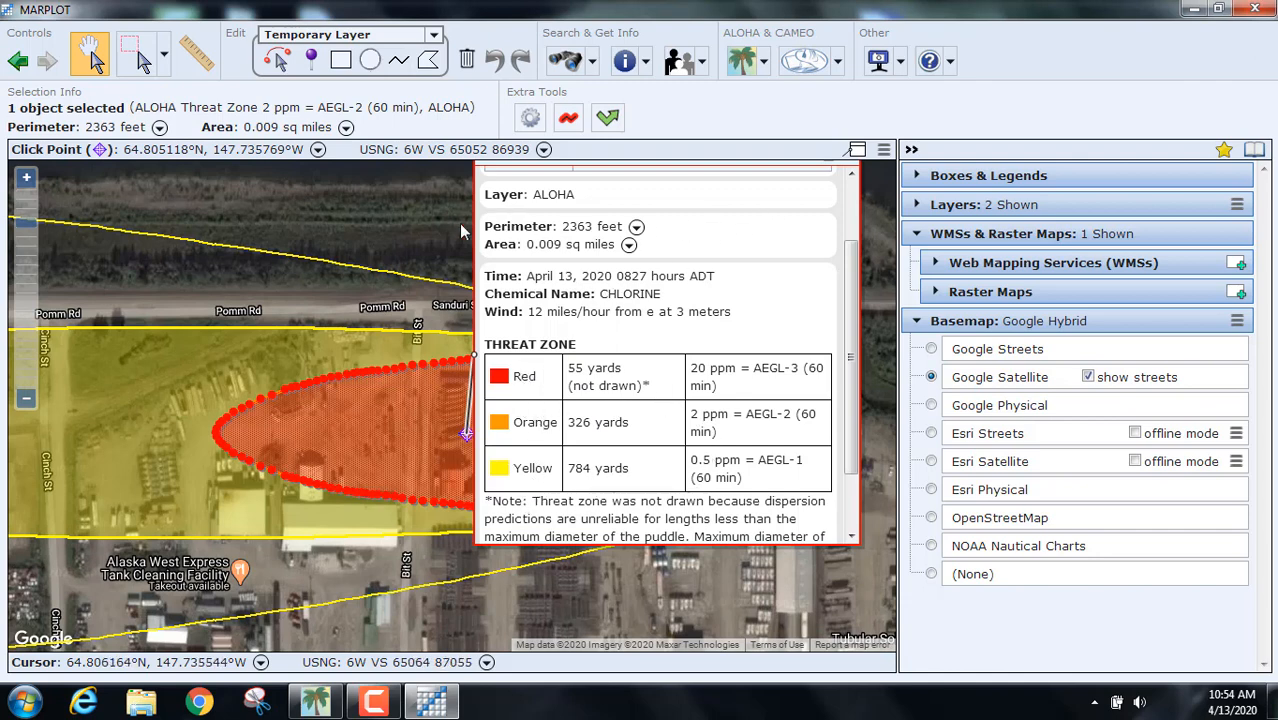
scroll(437, 220, "up", 1)
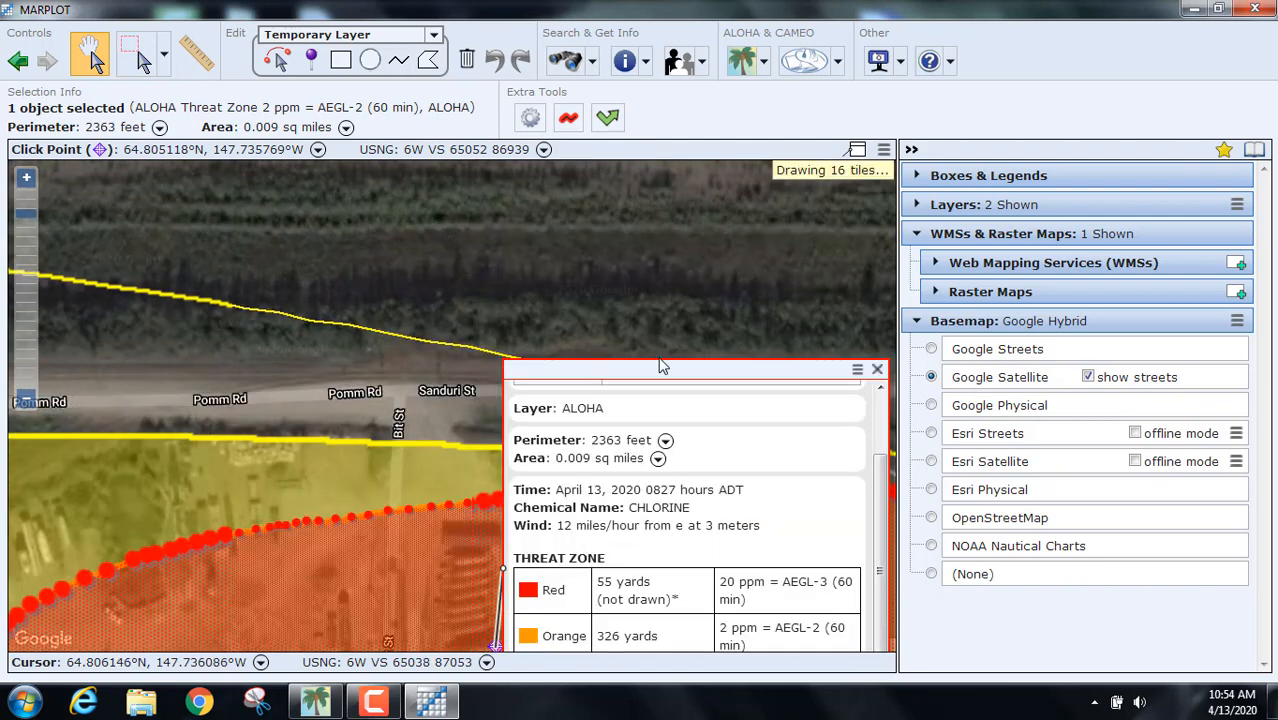
Step: Close the zone details and zoom out to centre the whole chlorine plume
left_click(874, 372)
scroll(795, 344, "down", 2)
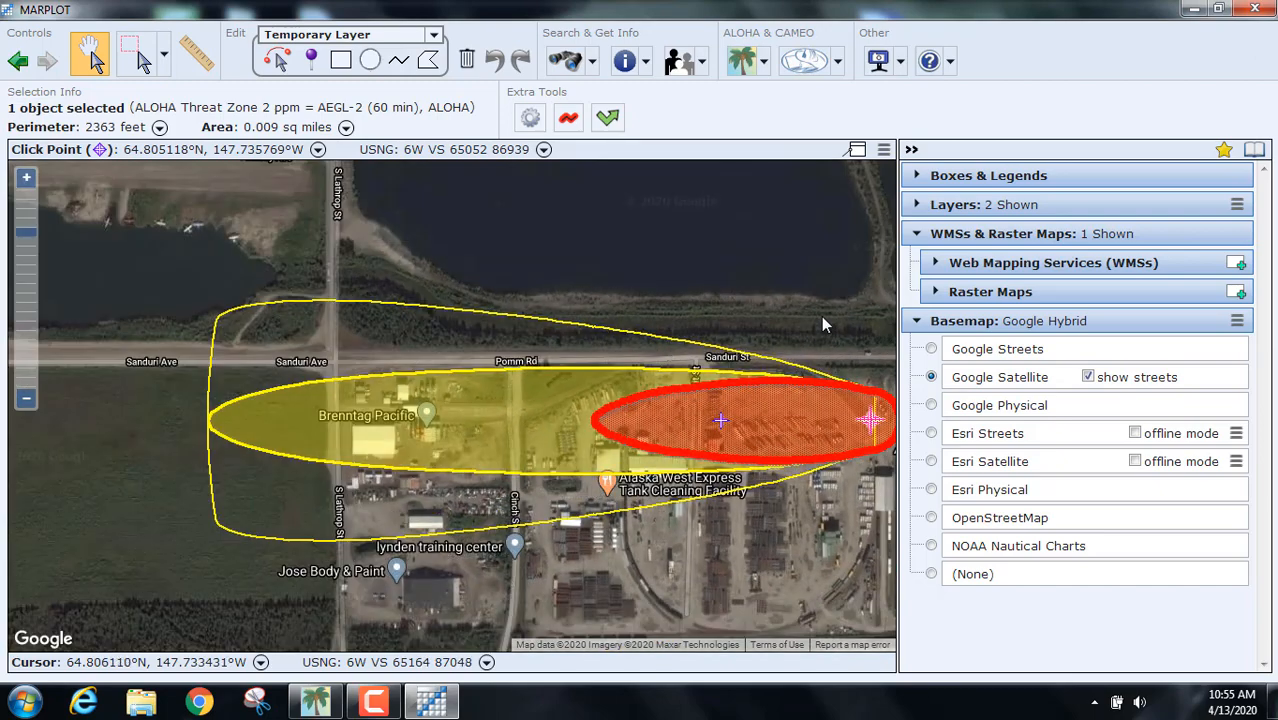
left_click_drag(821, 318, 696, 368)
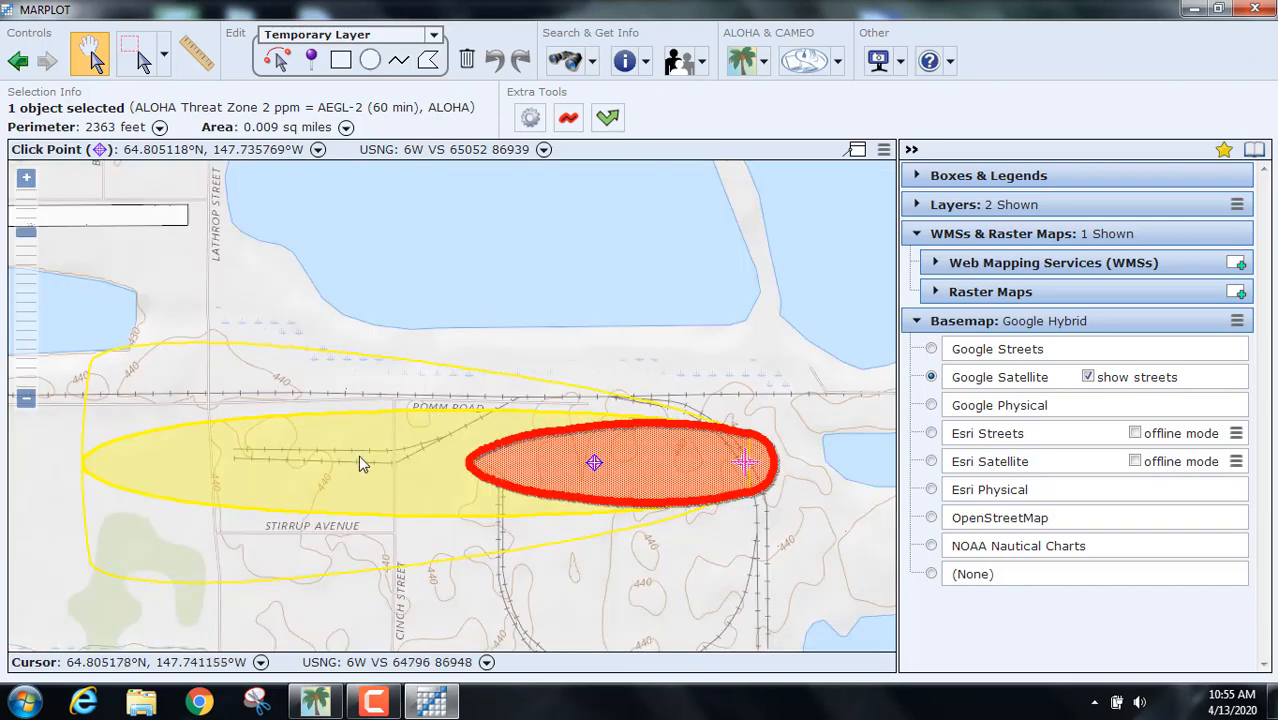
Step: Look through the yellow threat zone's details, then close them
left_click(358, 455)
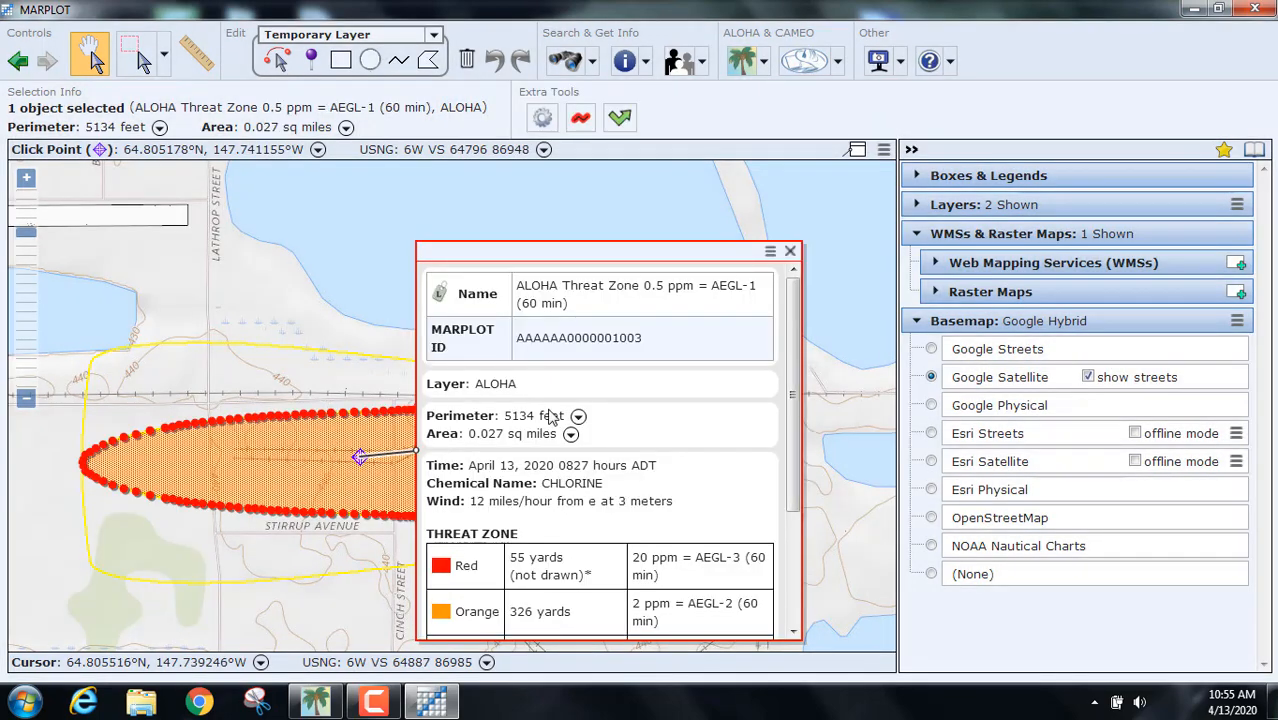
scroll(650, 450, "down", 2)
scroll(650, 450, "down", 2)
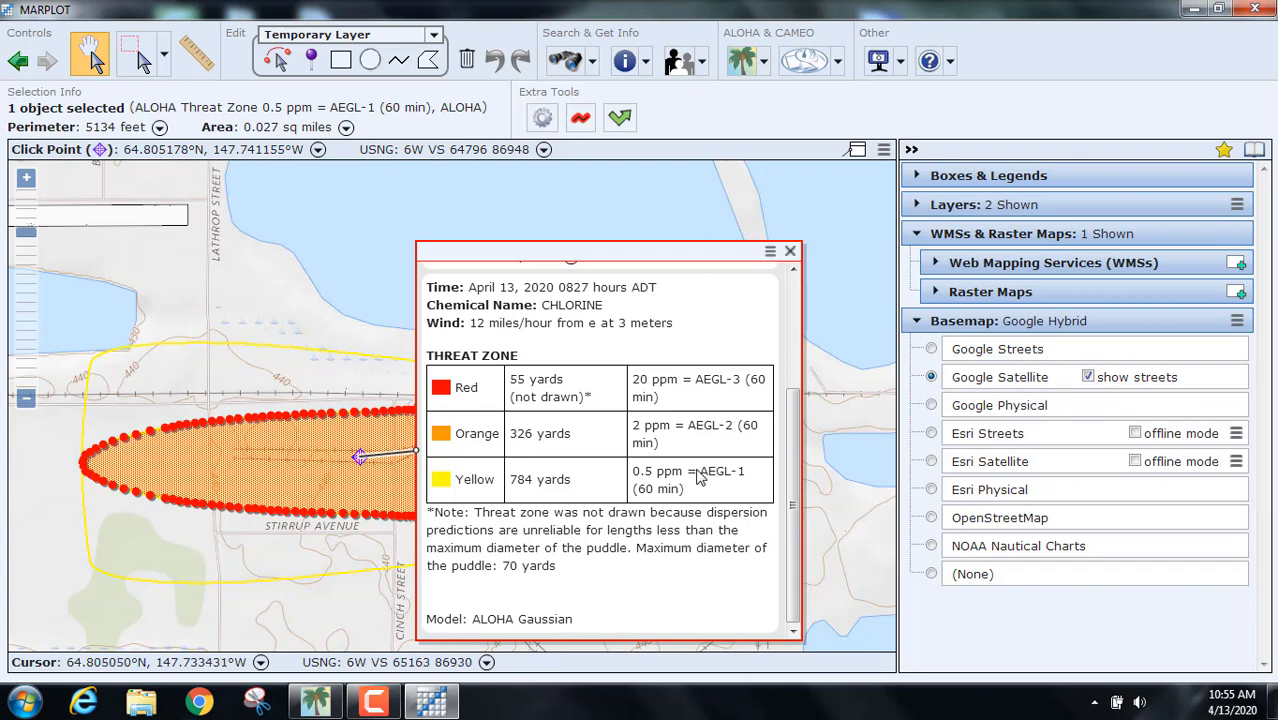
left_click(790, 252)
Step: Recheck the orange zone's details, clear the selection, and select the yellow AEGL-1 zone
left_click(620, 438)
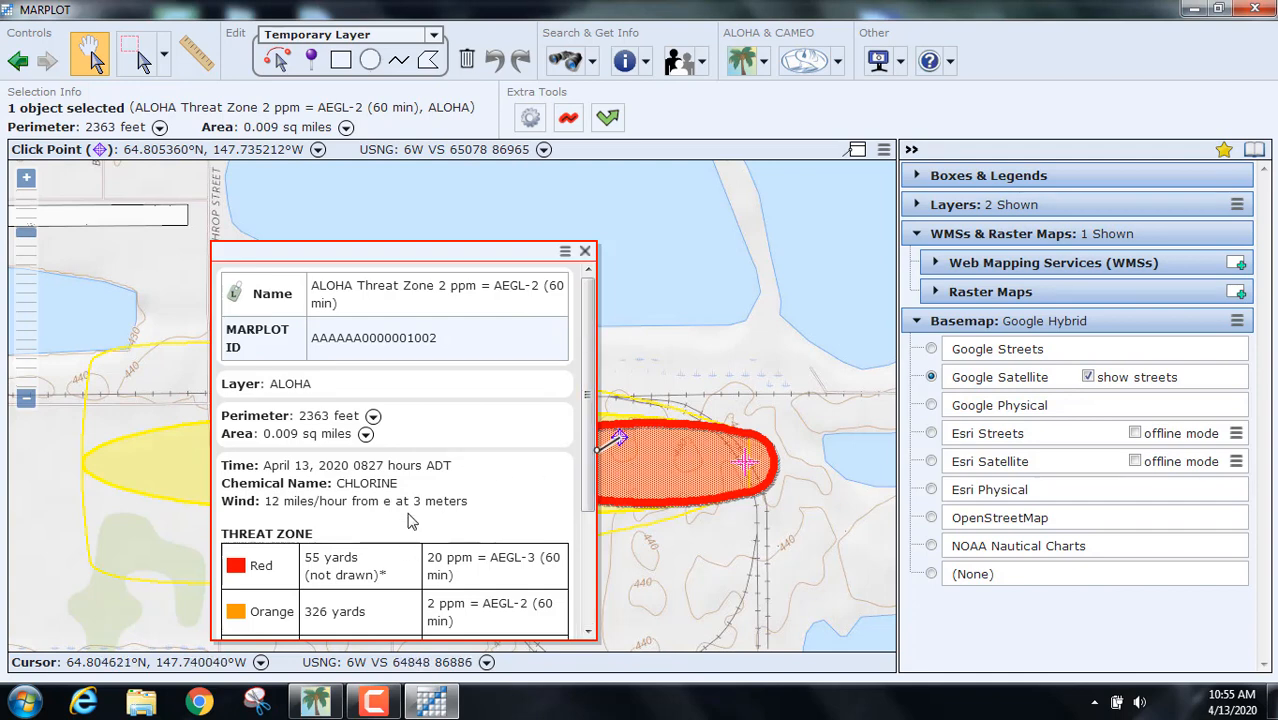
scroll(408, 521, "down", 2)
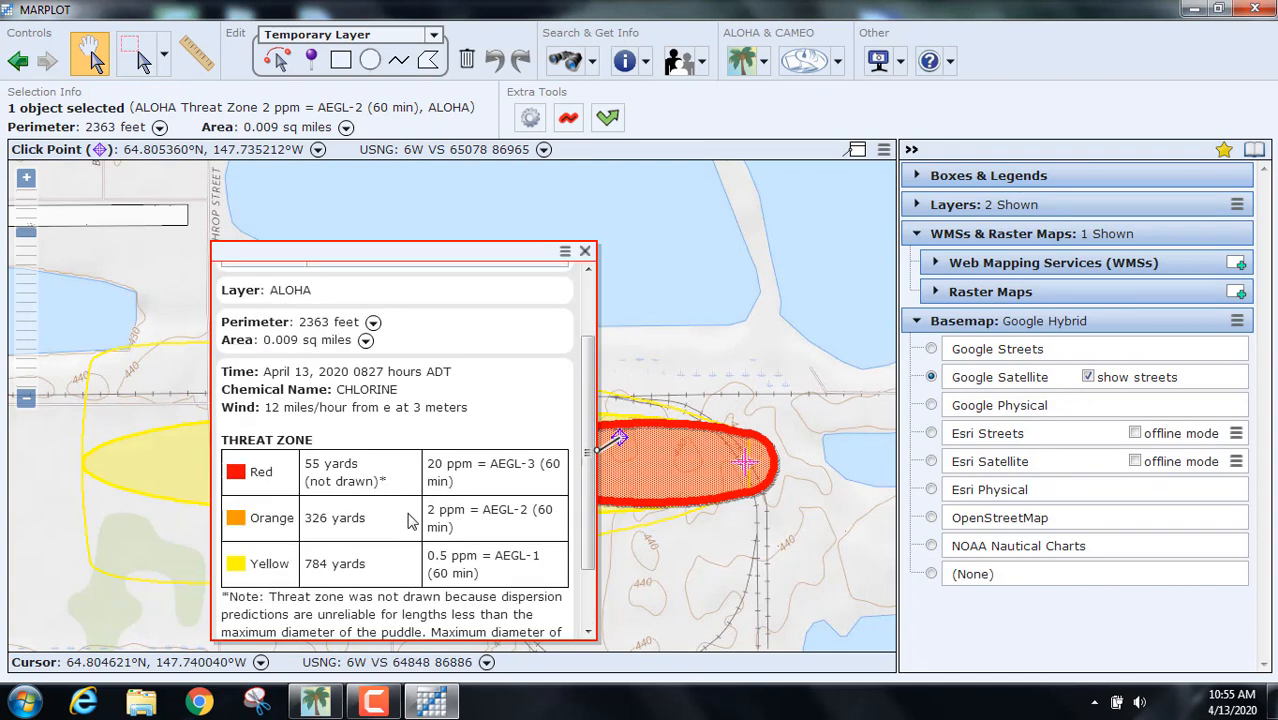
left_click(585, 251)
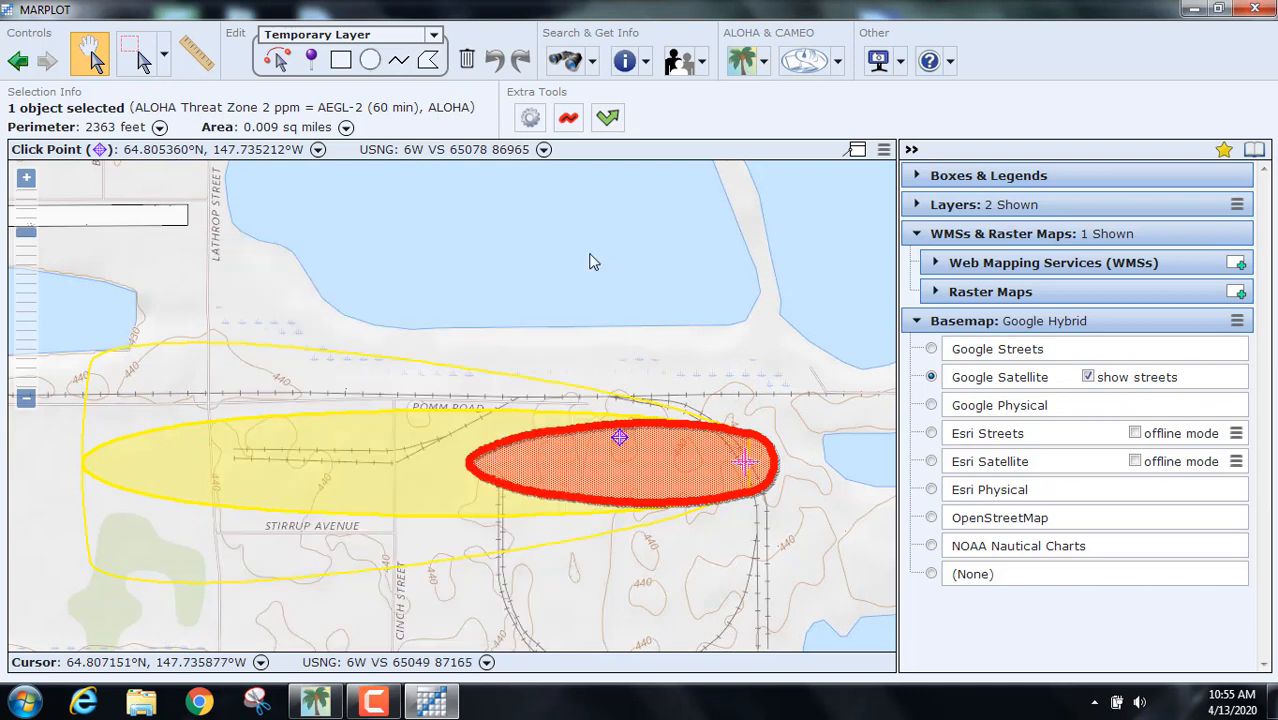
left_click(697, 359)
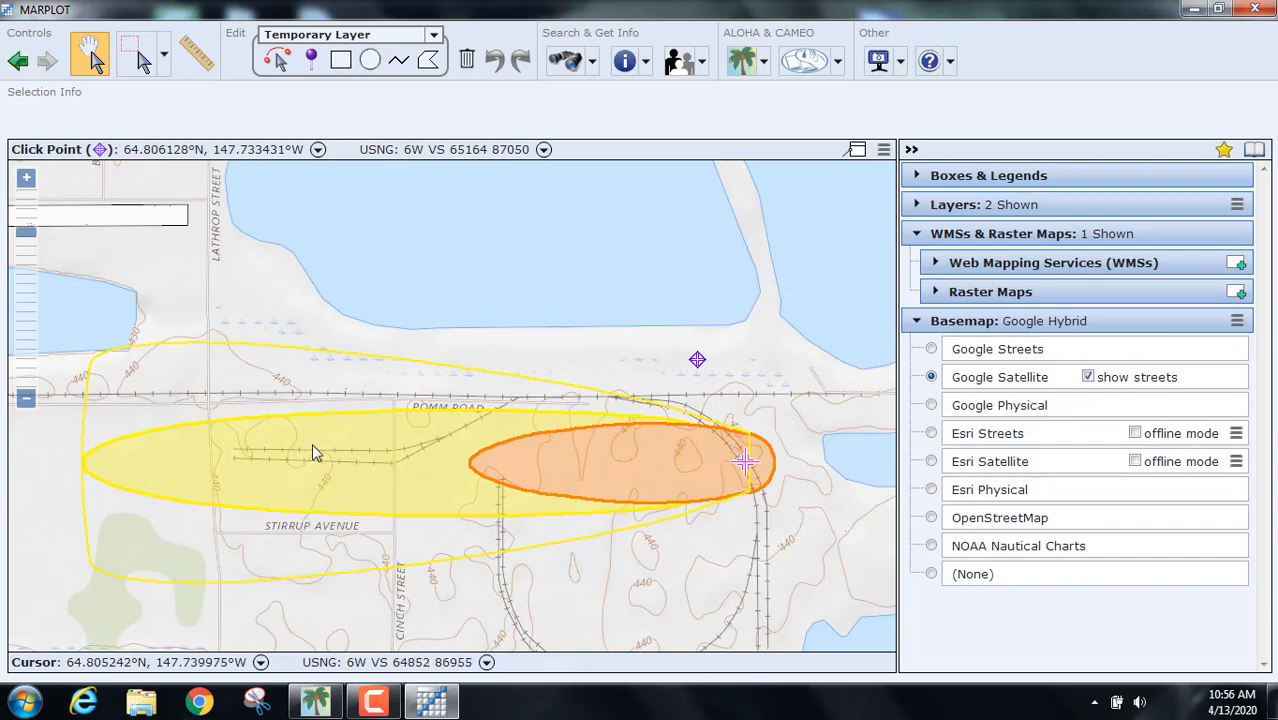
left_click(257, 452)
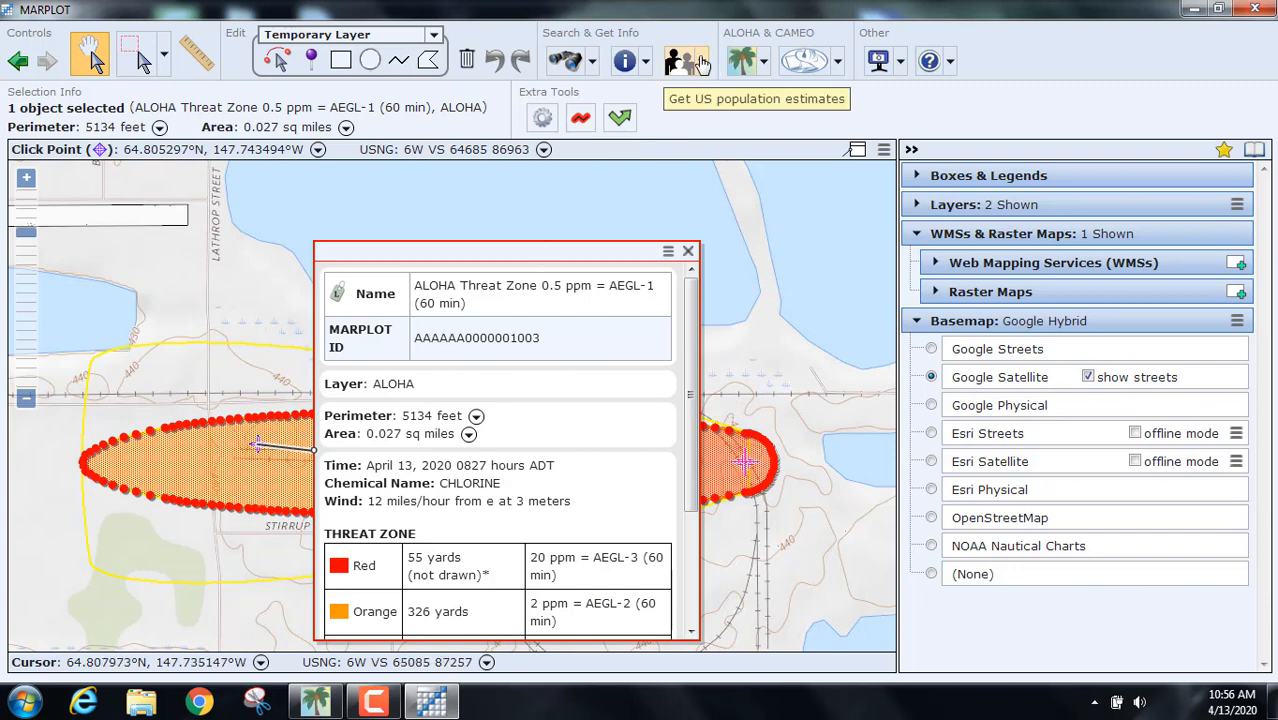
left_click(684, 60)
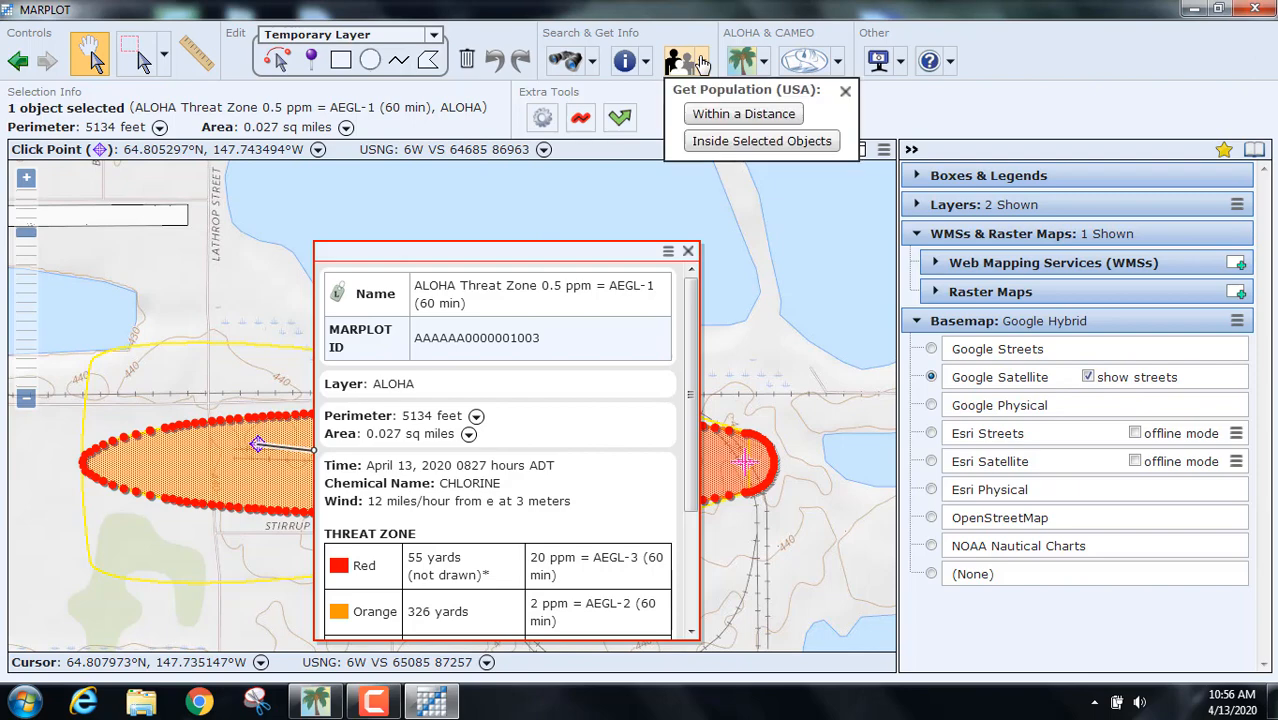
Step: Estimate 2010 census population inside the yellow AEGL-1 zone: 0 people, 0 housing units
left_click(717, 143)
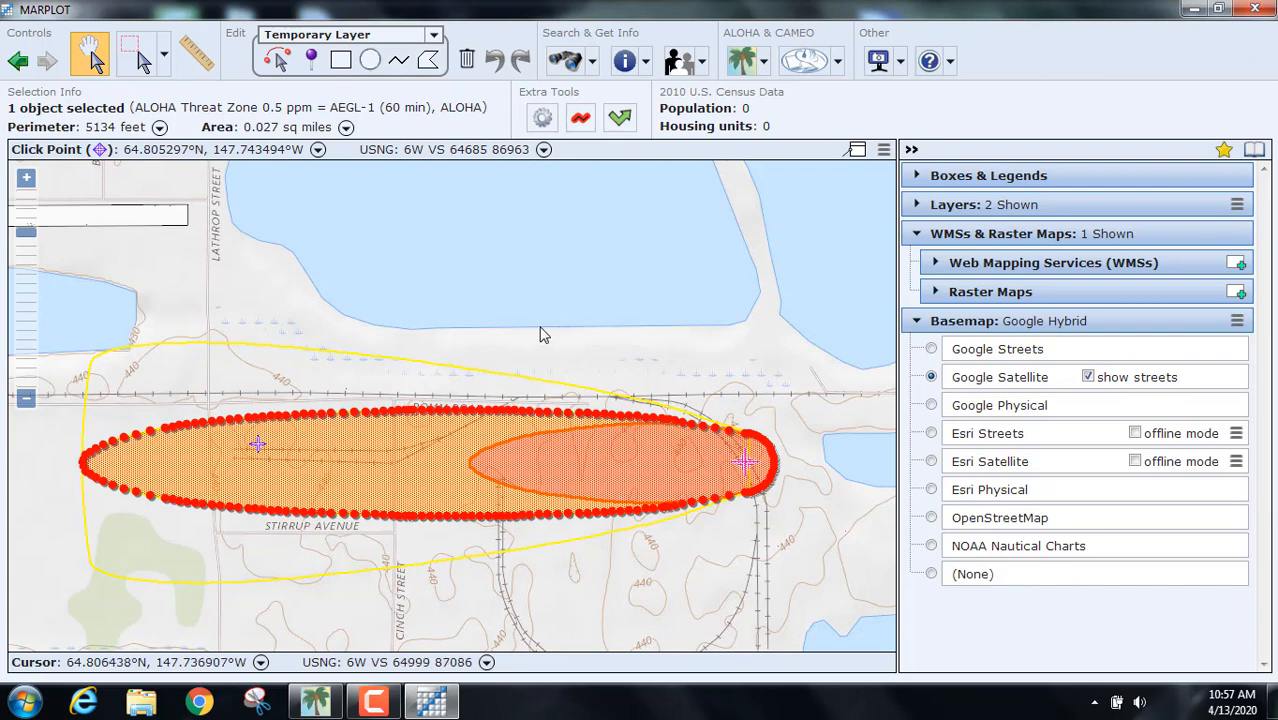
scroll(525, 334, "down", 1)
Step: Survey Fairbanks zoomed out, then zoom back in and centre the chlorine plume
scroll(522, 340, "up", 1)
scroll(522, 340, "down", 3)
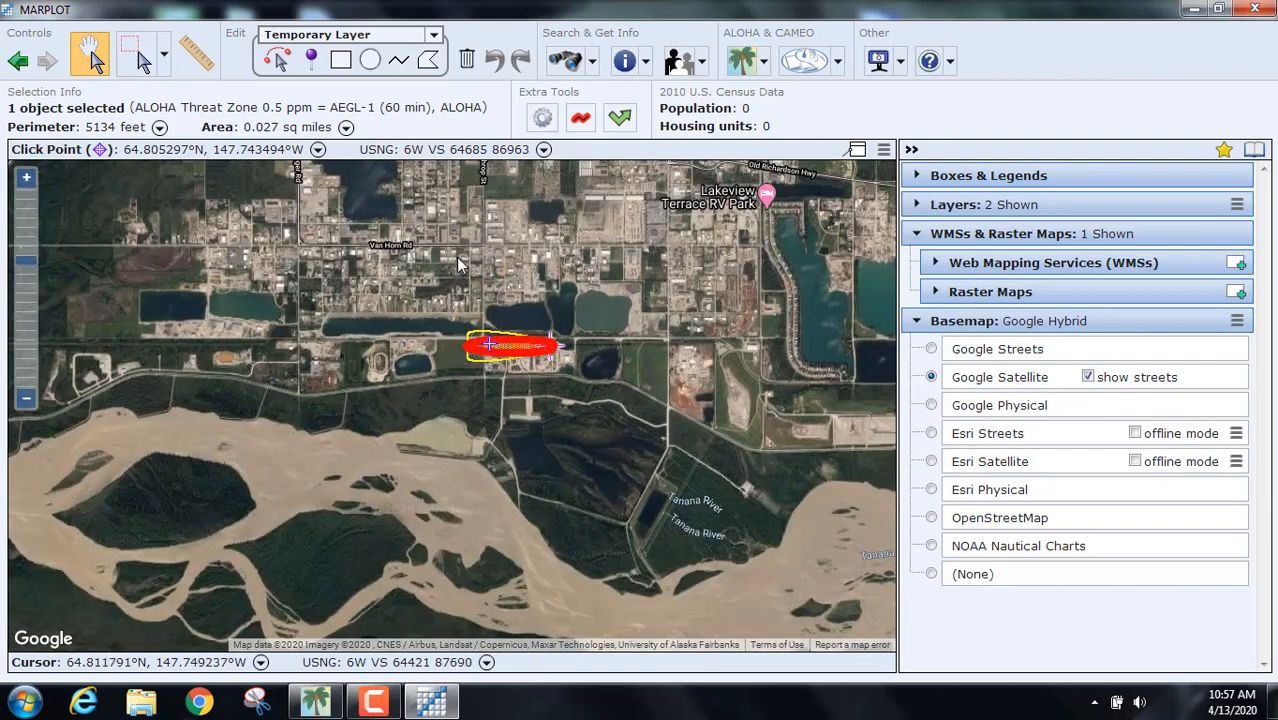
left_click_drag(460, 263, 533, 463)
left_click_drag(574, 334, 581, 459)
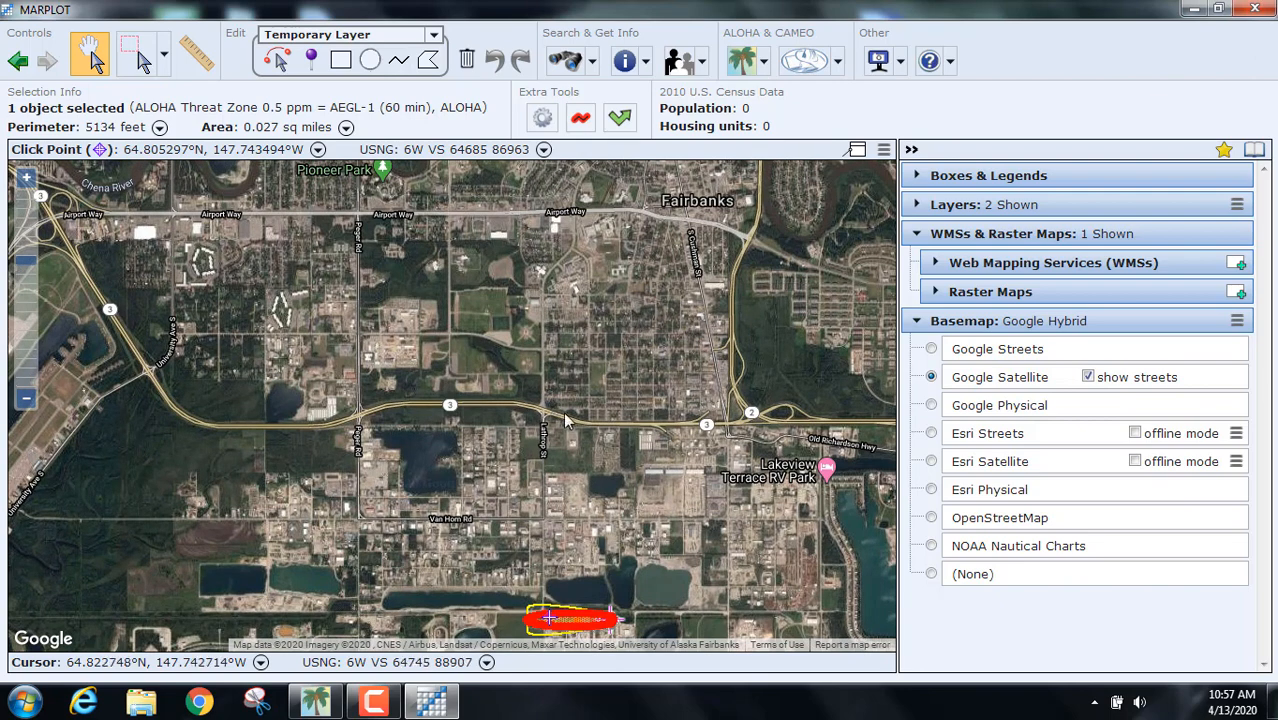
scroll(627, 403, "down", 1)
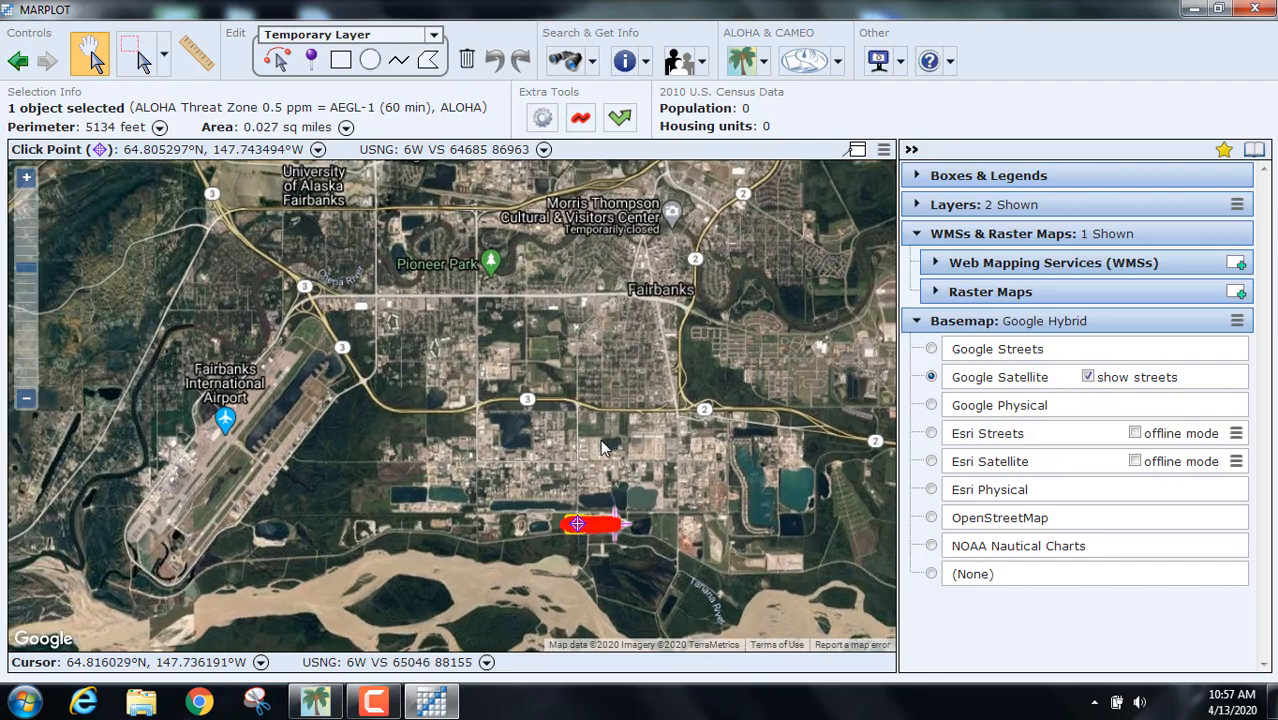
scroll(601, 447, "up", 2)
left_click_drag(586, 508, 501, 281)
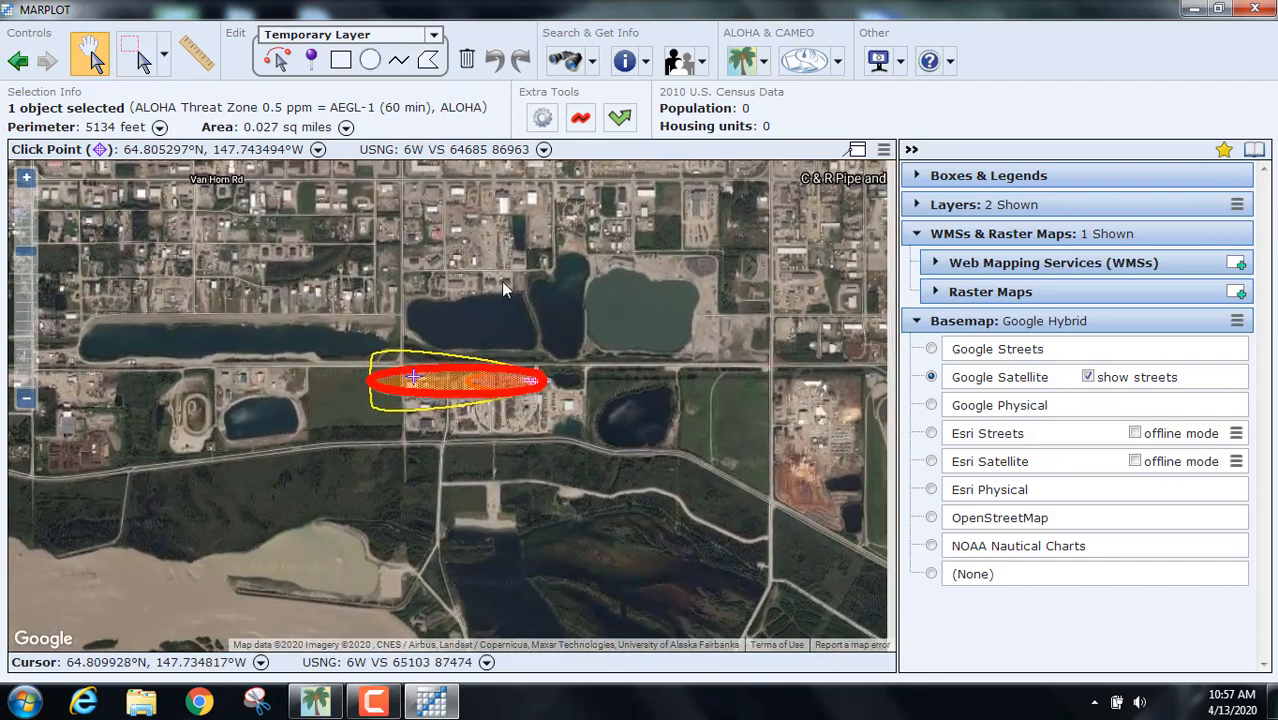
scroll(622, 407, "up", 2)
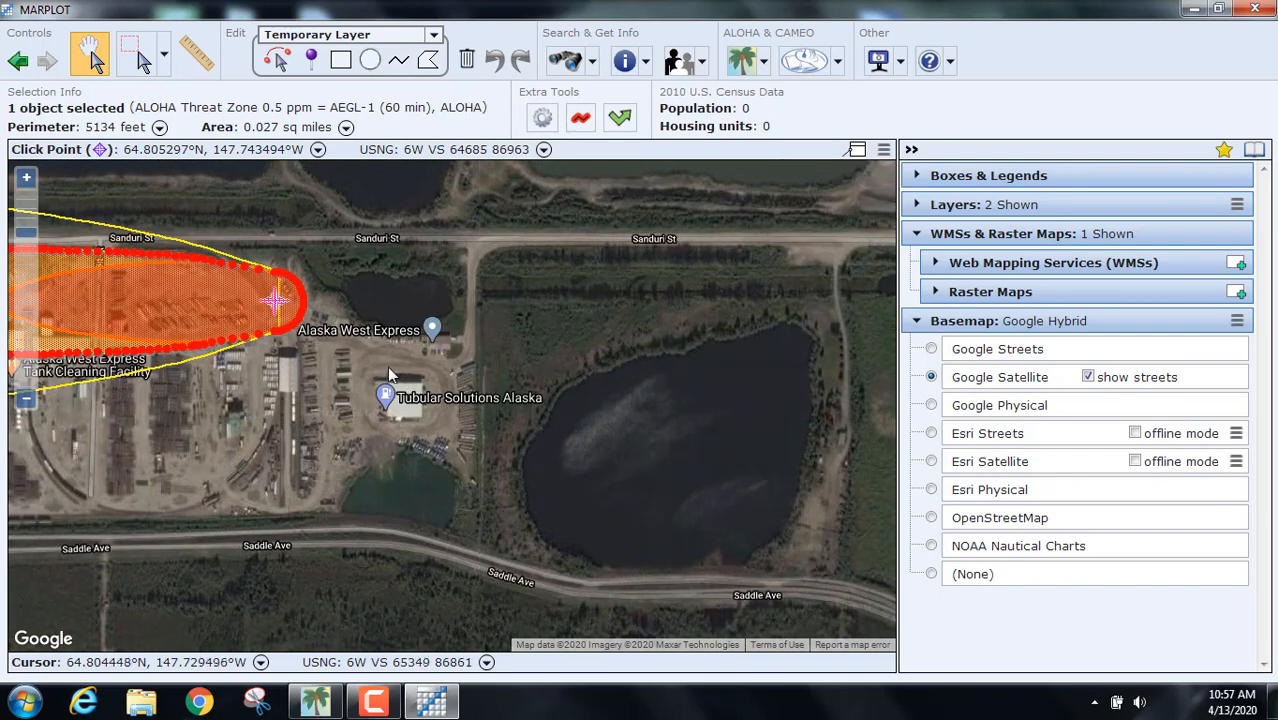
left_click_drag(390, 350, 817, 390)
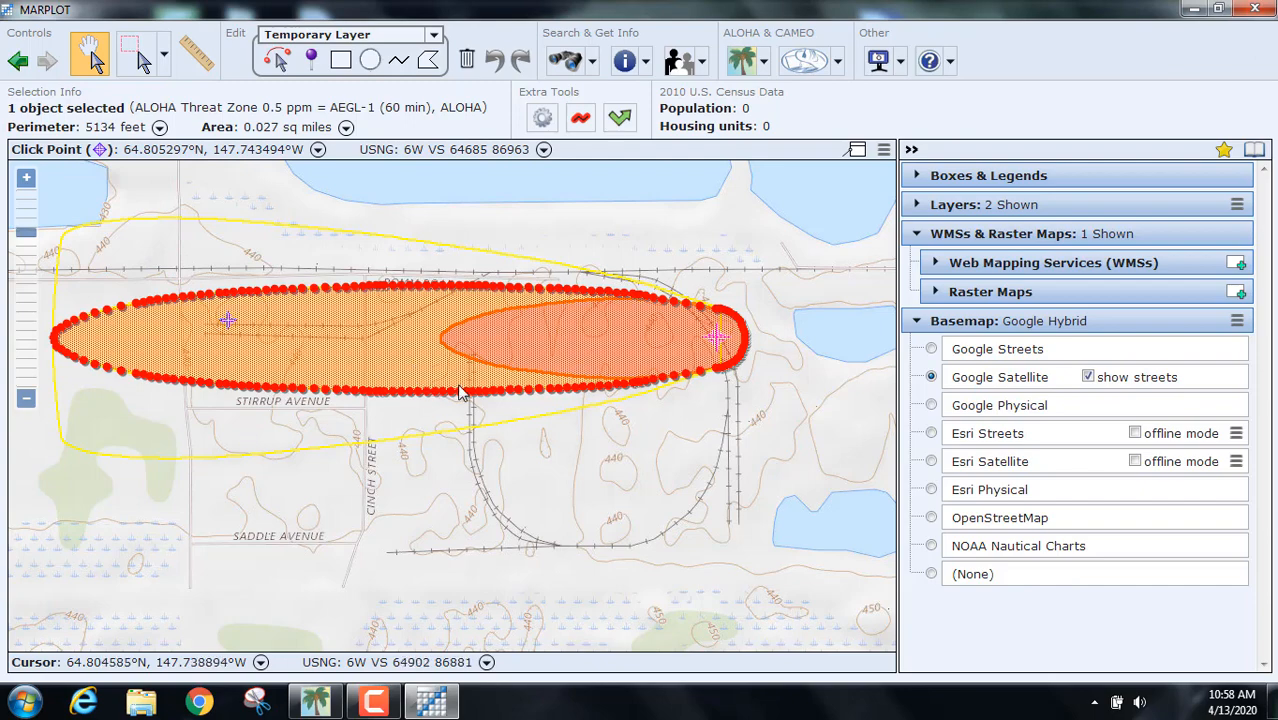
Step: Zoom in close on the plume's rounded tip, centring the chlorine source marker
scroll(752, 400, "up", 4)
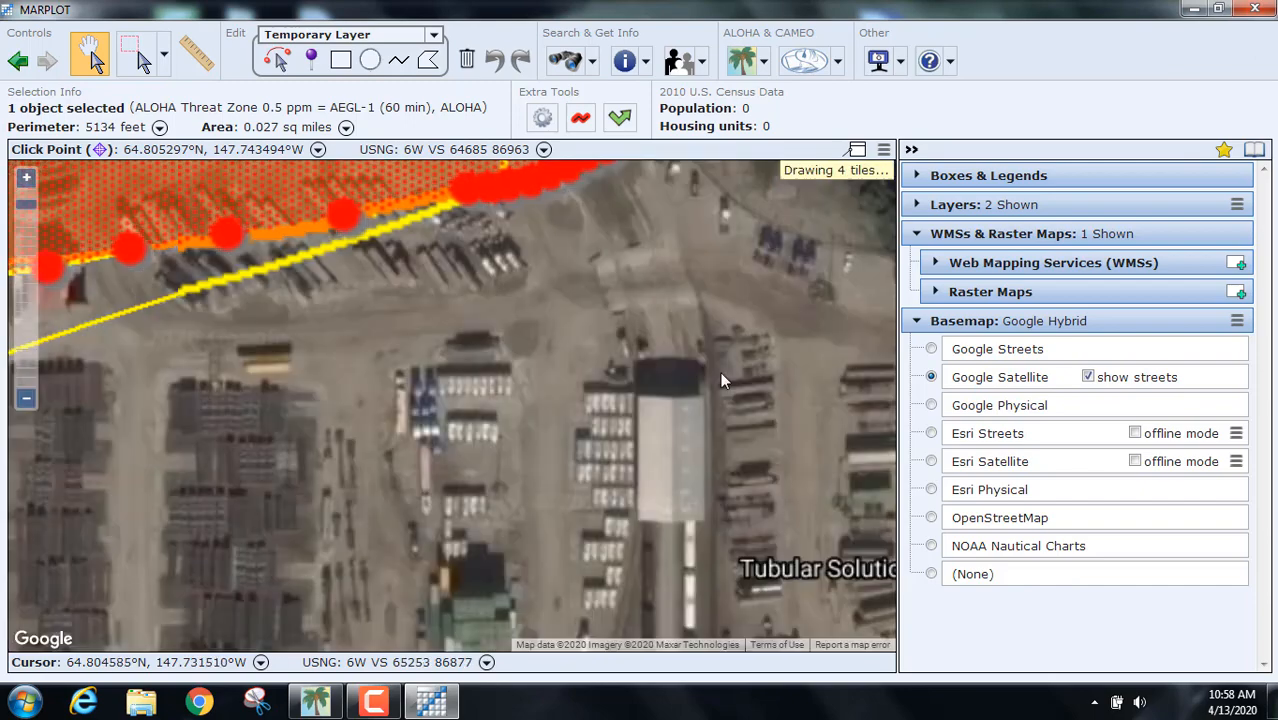
scroll(700, 380, "up", 3)
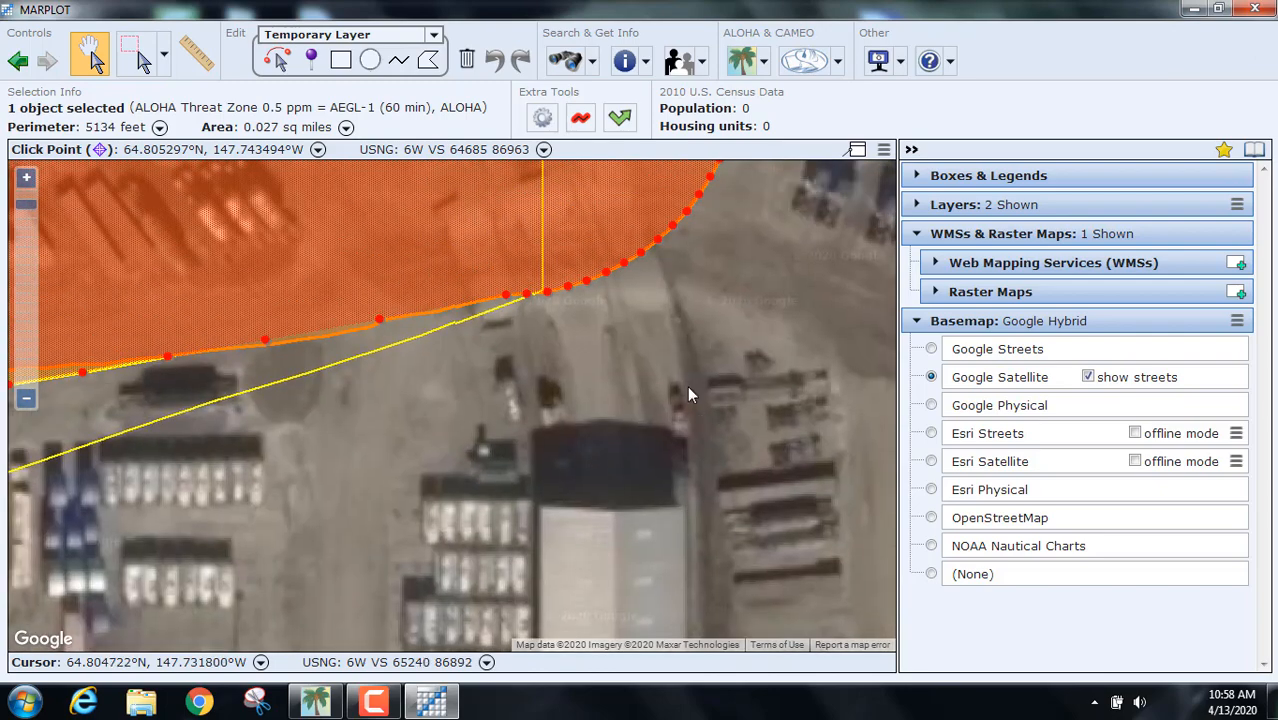
scroll(678, 312, "down", 2)
left_click_drag(678, 312, 719, 562)
scroll(650, 519, "up", 3)
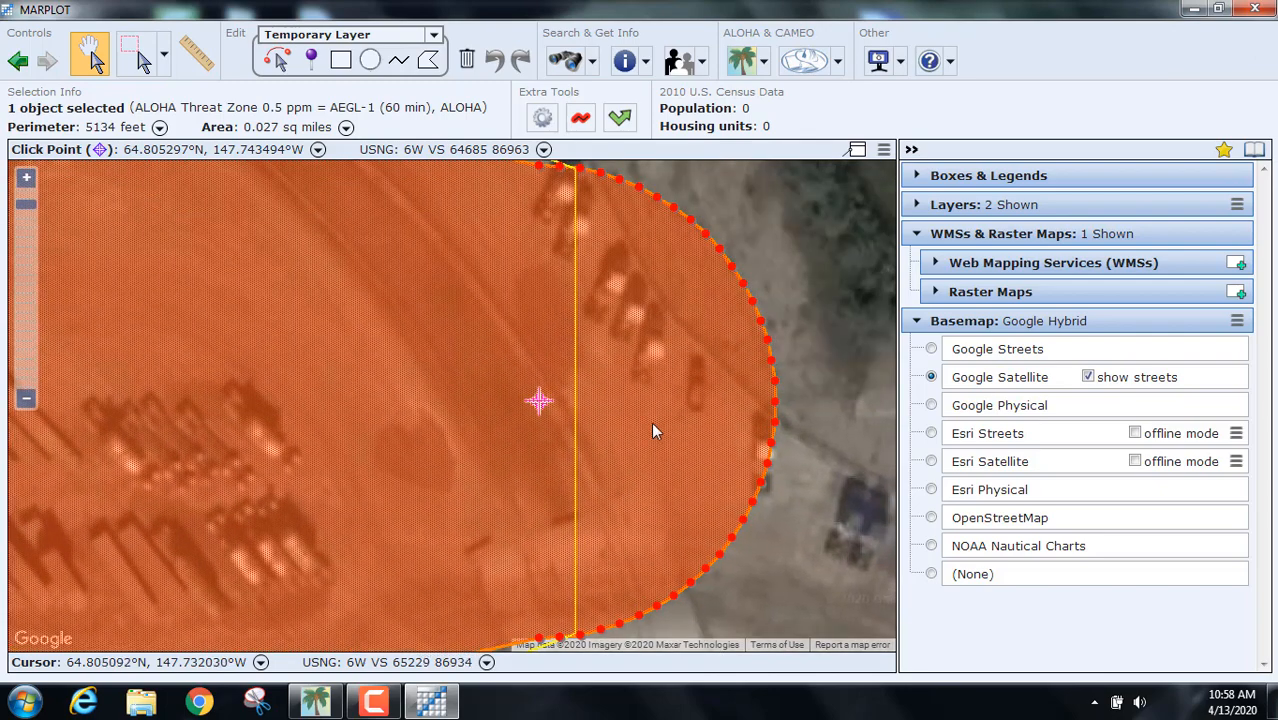
left_click_drag(651, 431, 686, 461)
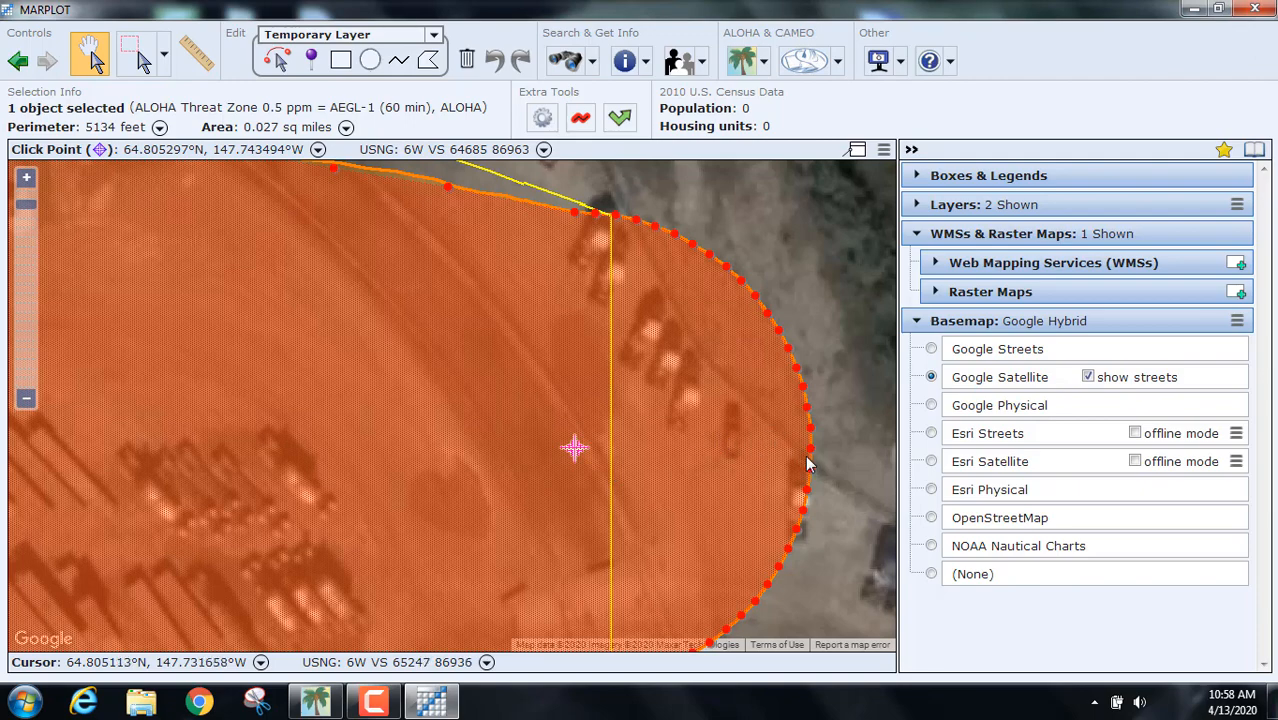
Step: Measure with the ruler from the source marker to the threat zone edge, about 104 feet
left_click(190, 57)
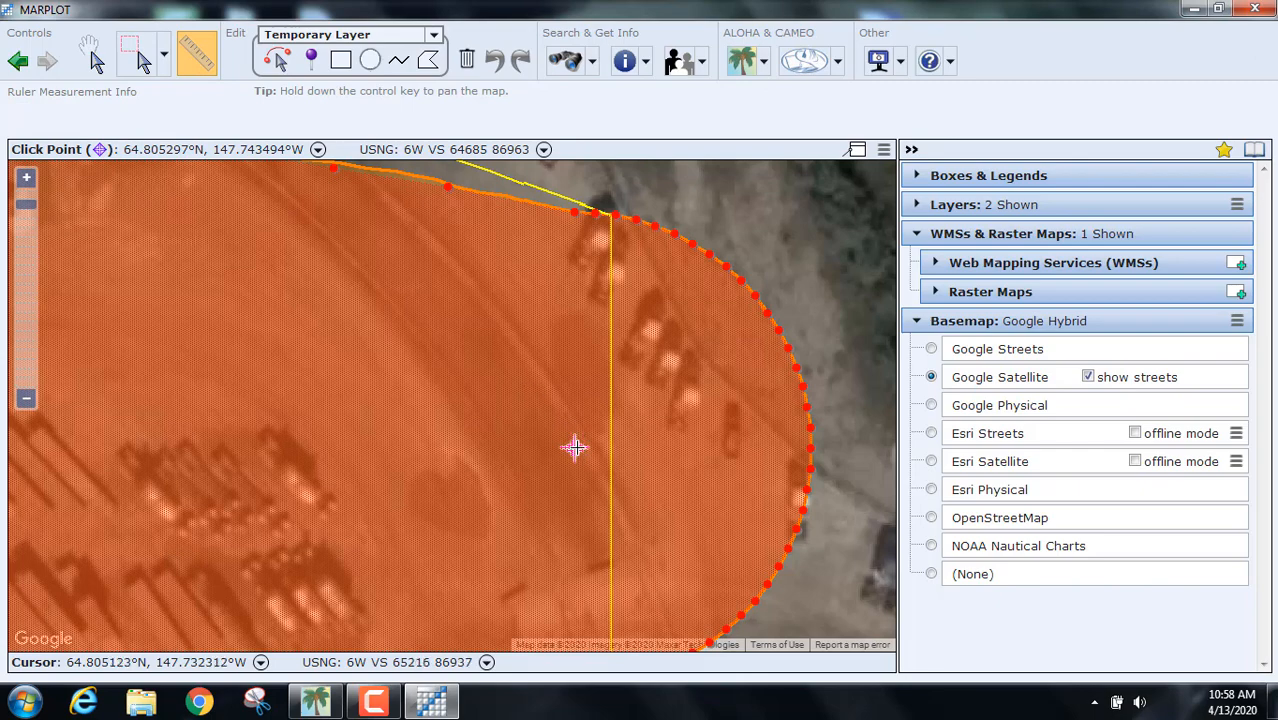
mouse_move(575, 448)
left_mouse_down()
mouse_move(676, 474)
mouse_move(811, 449)
left_mouse_up()
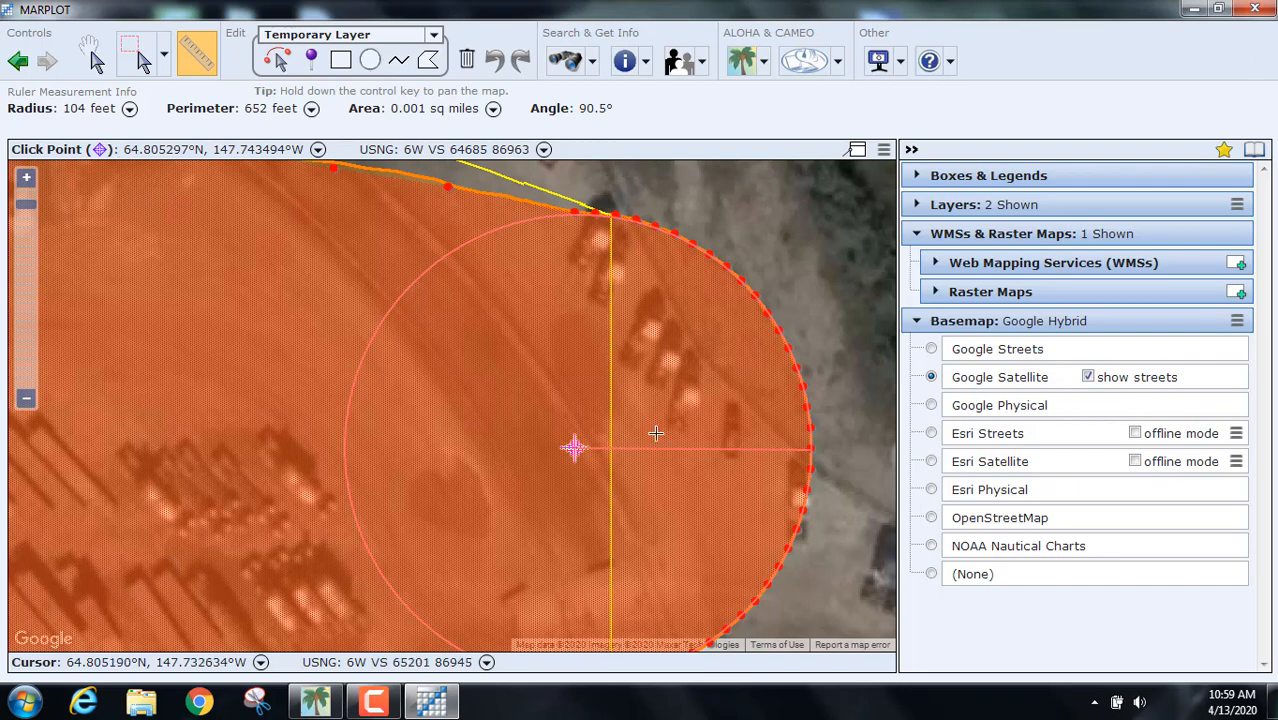
left_click(868, 466)
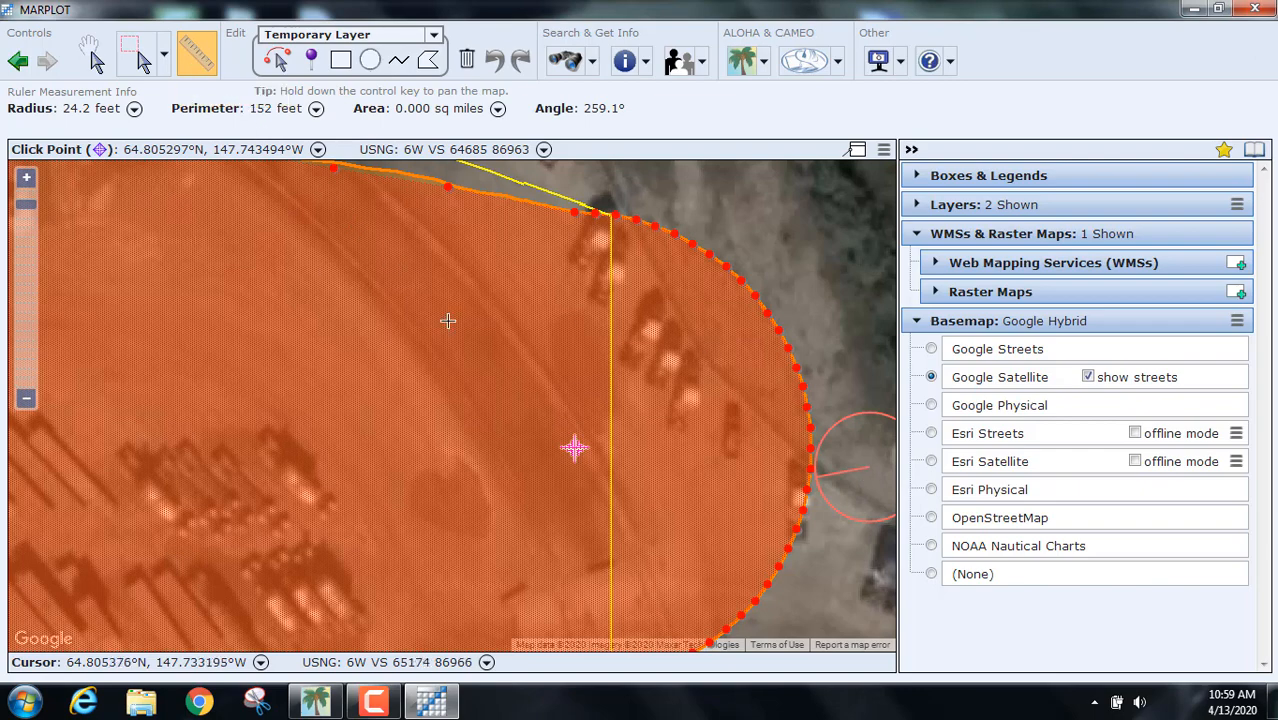
left_click(814, 322)
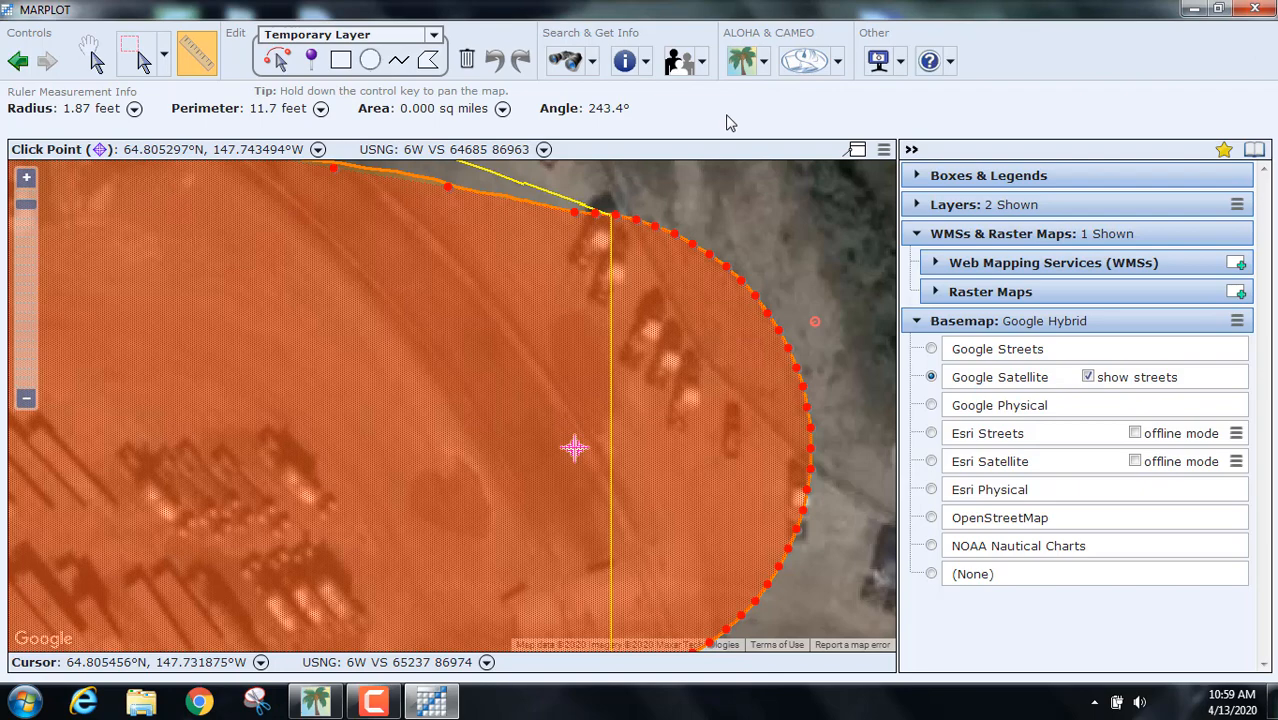
Step: Zoom out to the whole plume and take a ruler measurement north of it
left_click(163, 60)
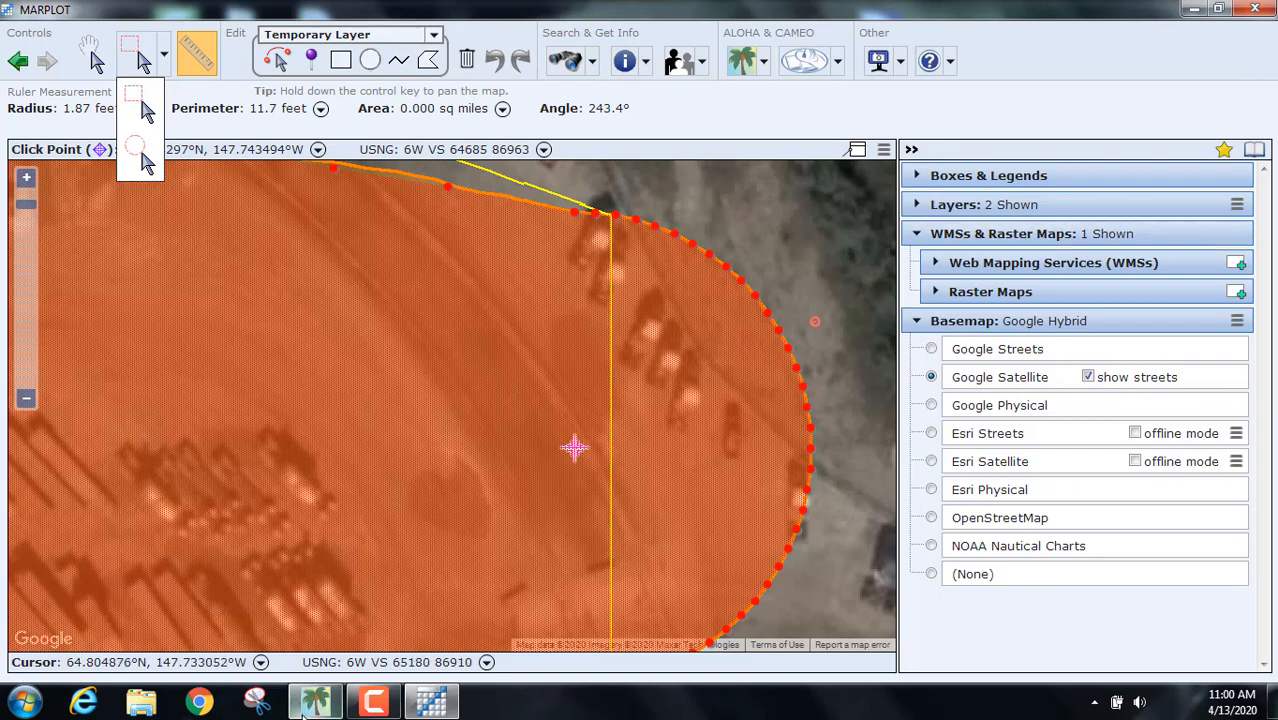
mouse_move(316, 705)
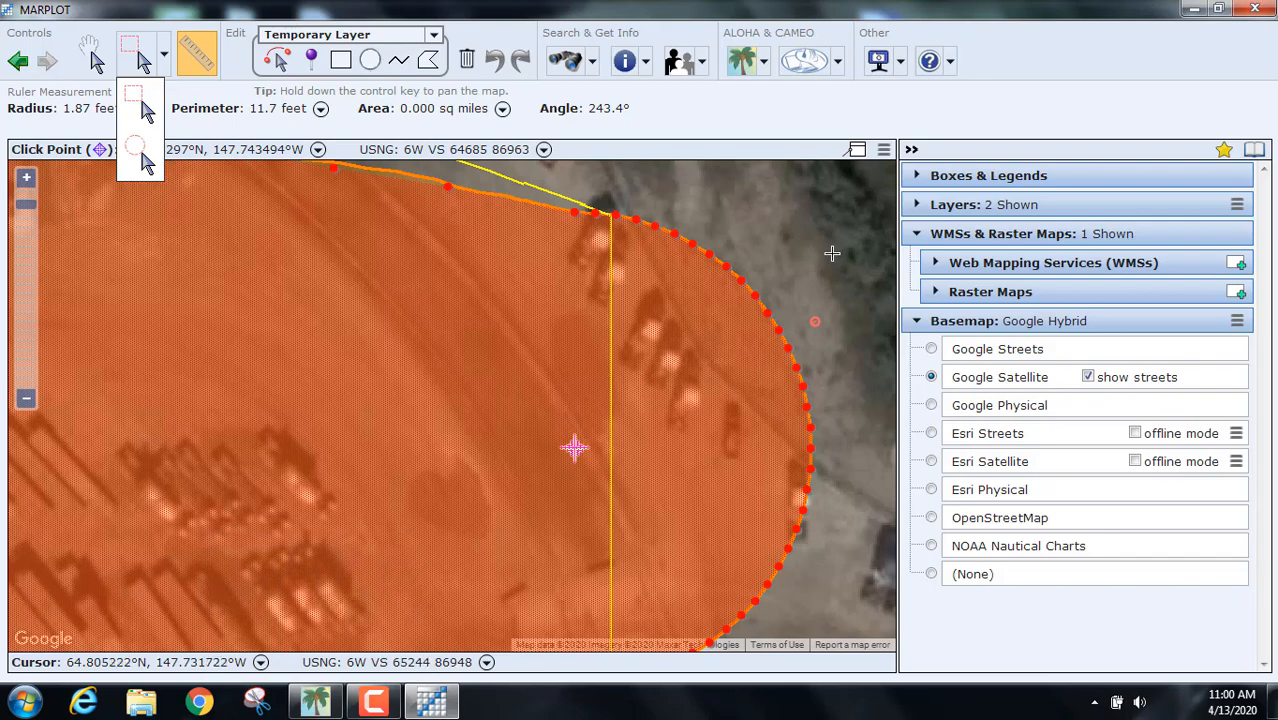
scroll(694, 374, "up", 2)
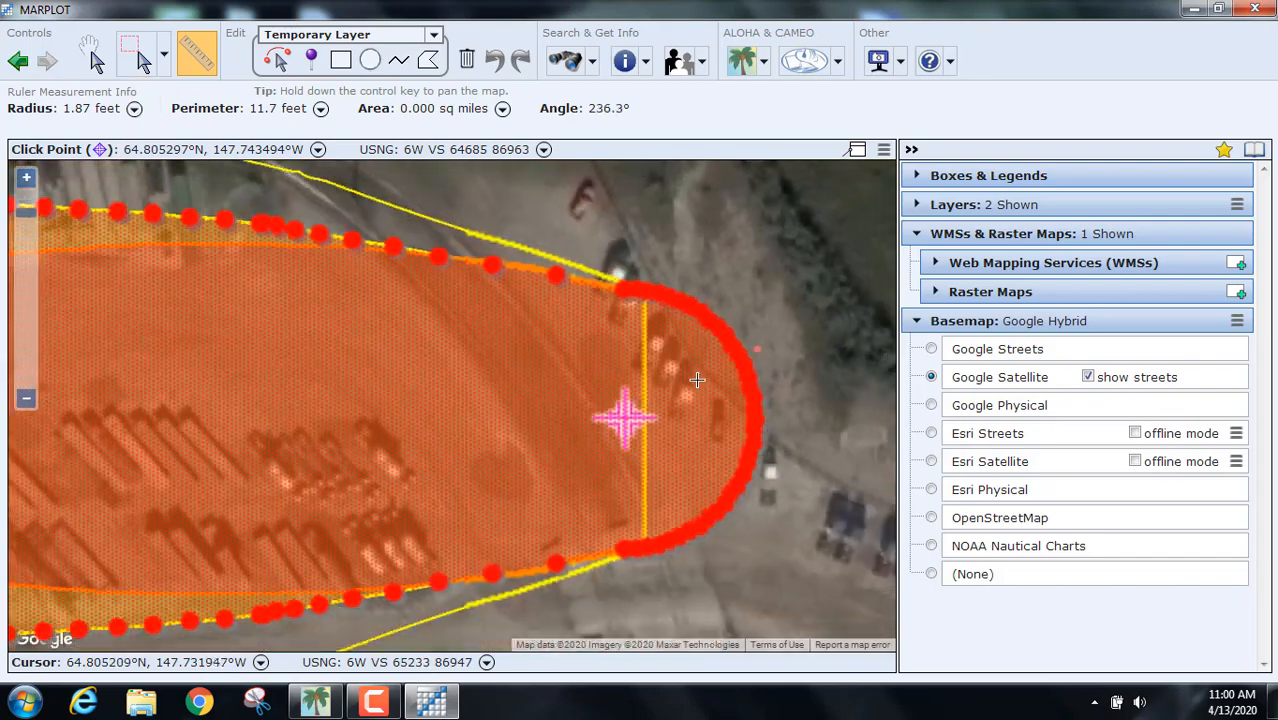
scroll(697, 380, "down", 3)
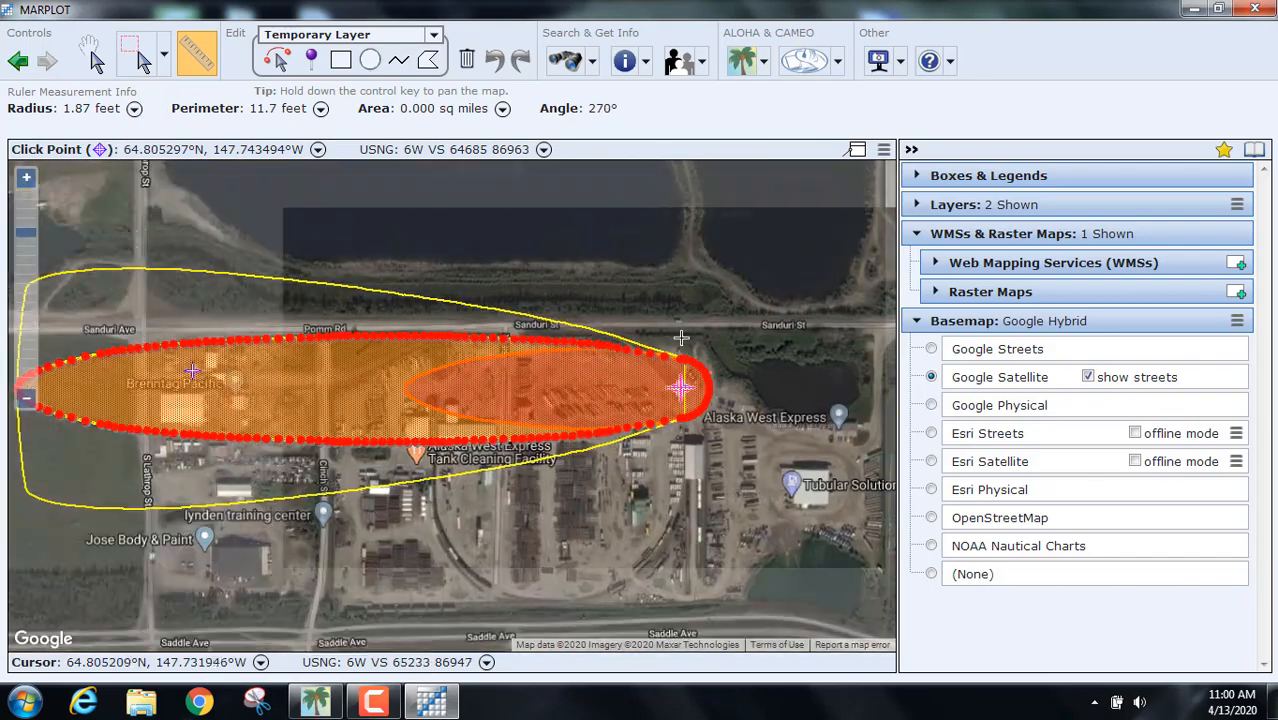
left_click_drag(578, 302, 648, 287)
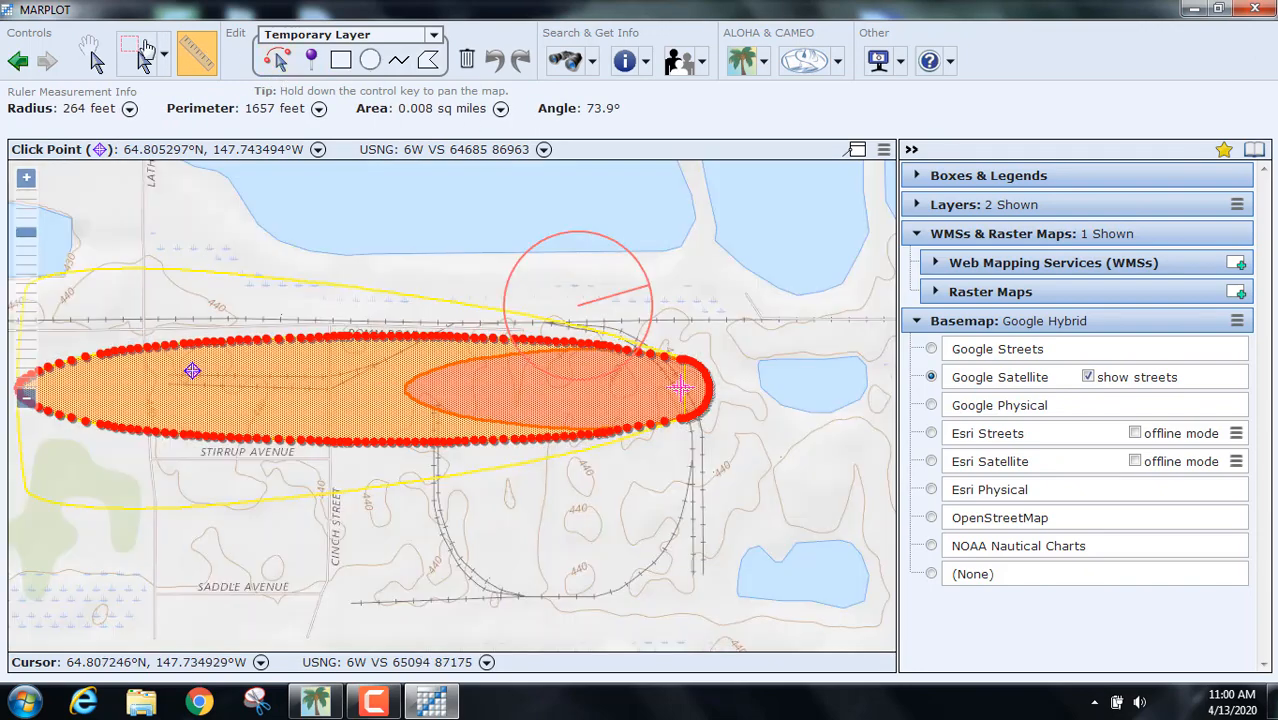
Step: Deselect the threat zone and minimize MARPLOT to reveal ALOHA's Toxic Threat Zone plot
left_click(137, 60)
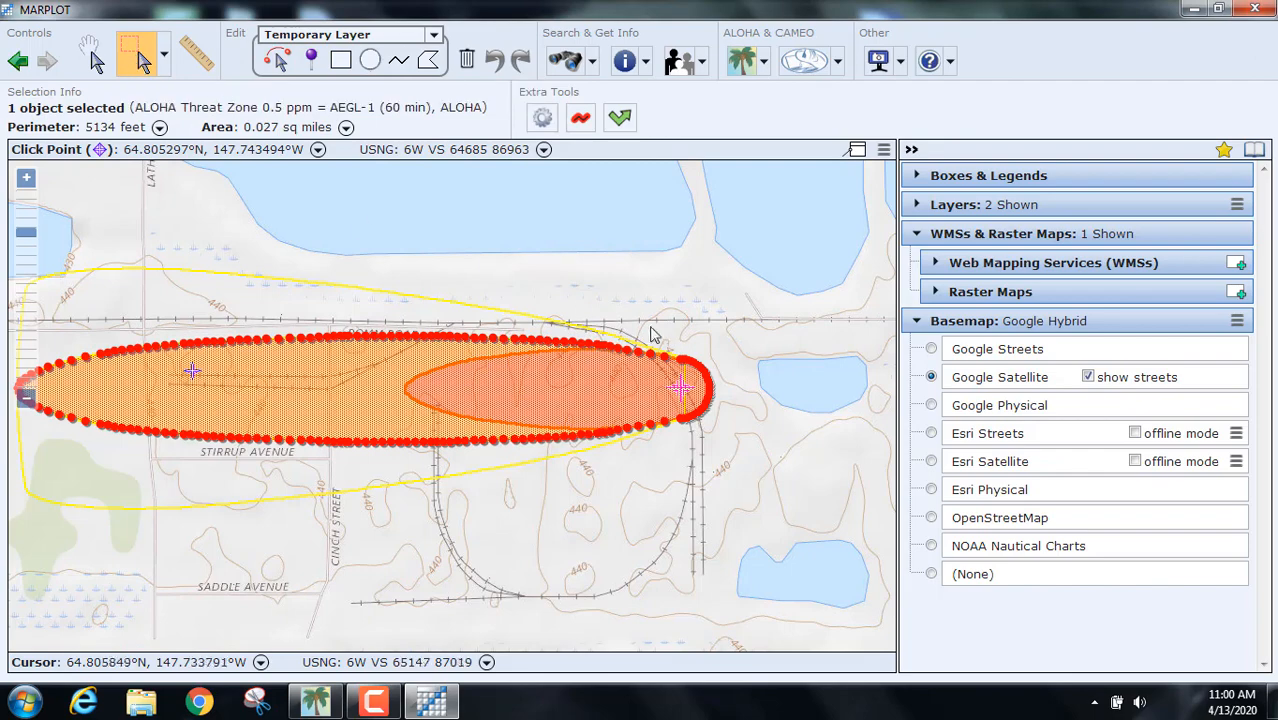
left_click(645, 296)
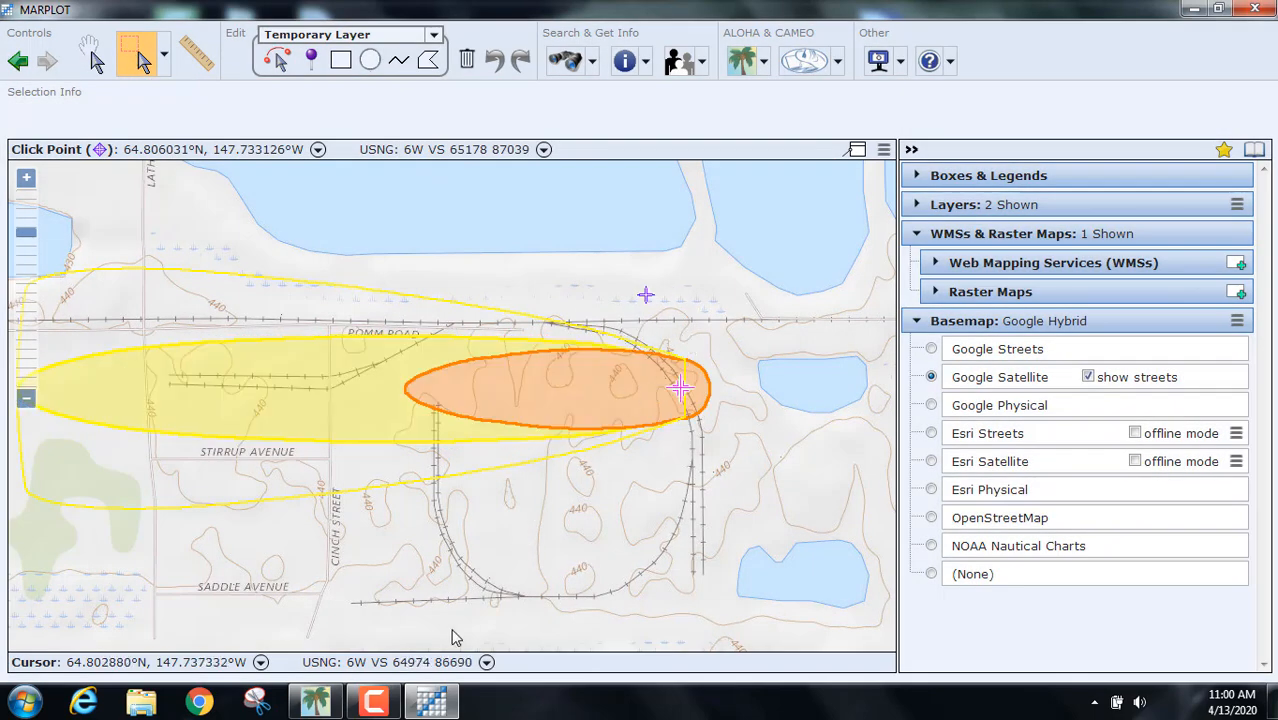
left_click(431, 701)
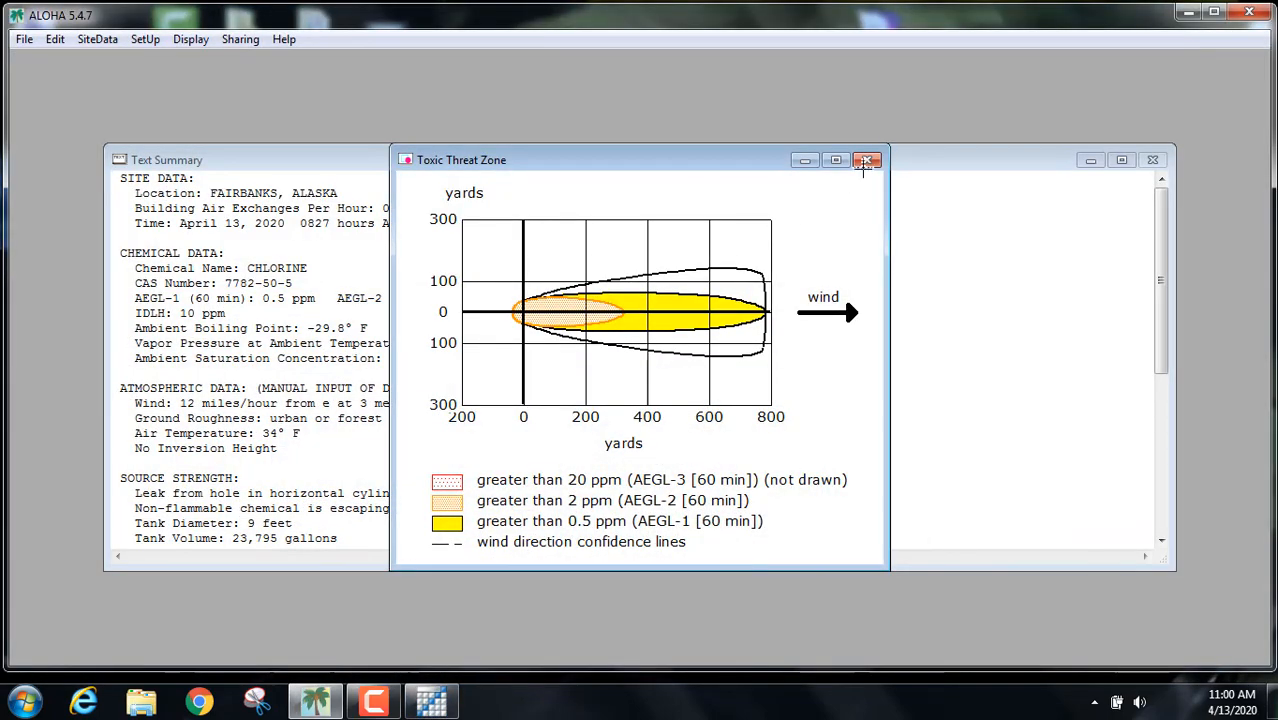
Step: Close the threat zone plot, change the wind direction from e to se, and minimize ALOHA
left_click(866, 161)
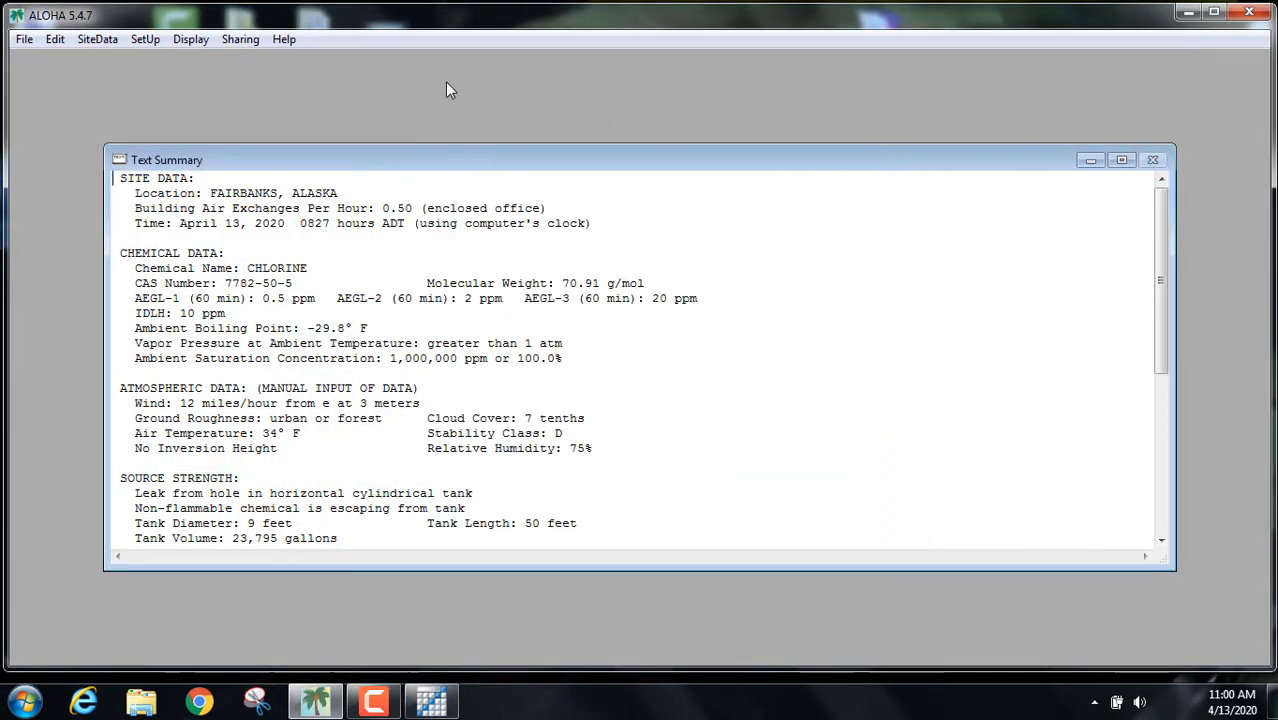
left_click(88, 40)
mouse_move(144, 40)
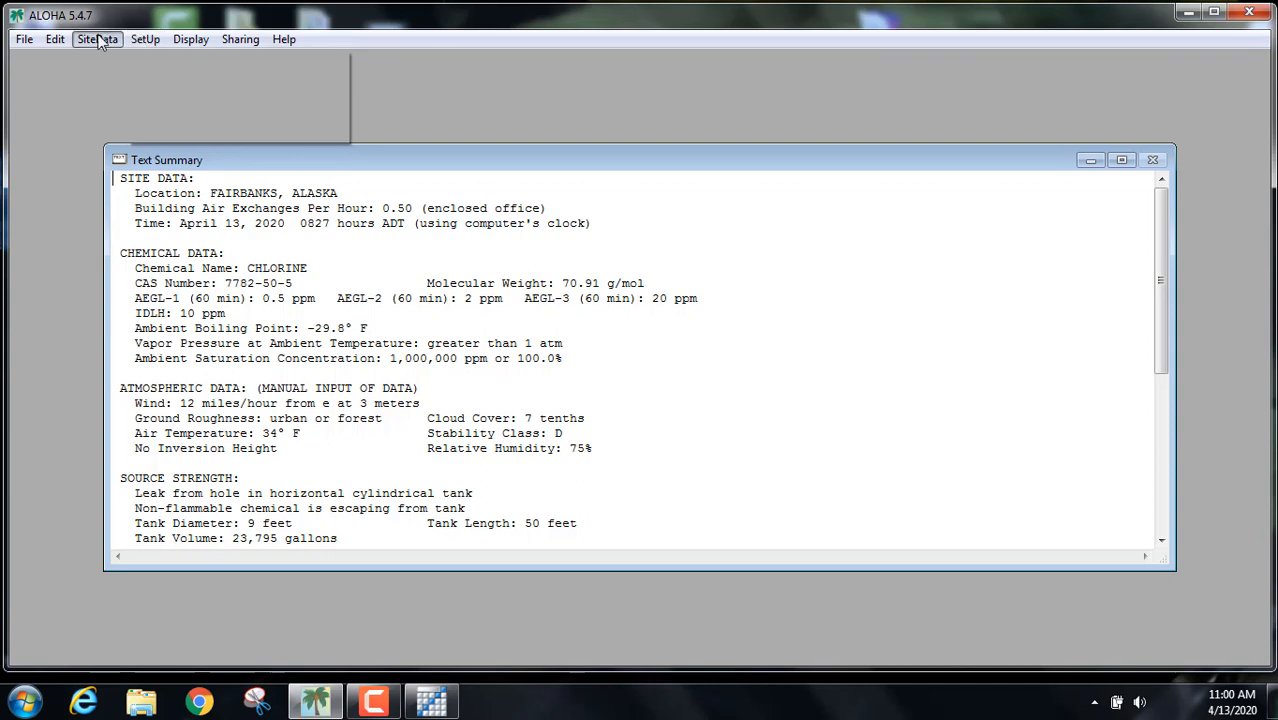
mouse_move(90, 42)
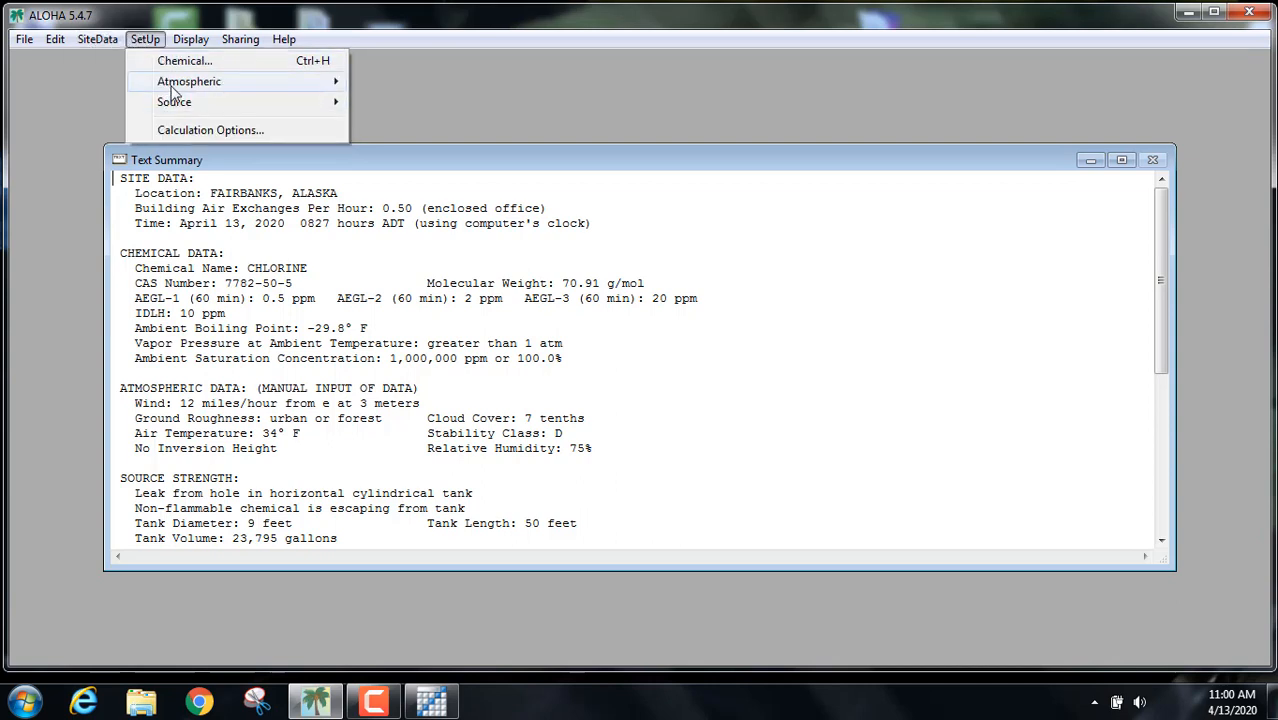
mouse_move(178, 86)
left_click(423, 87)
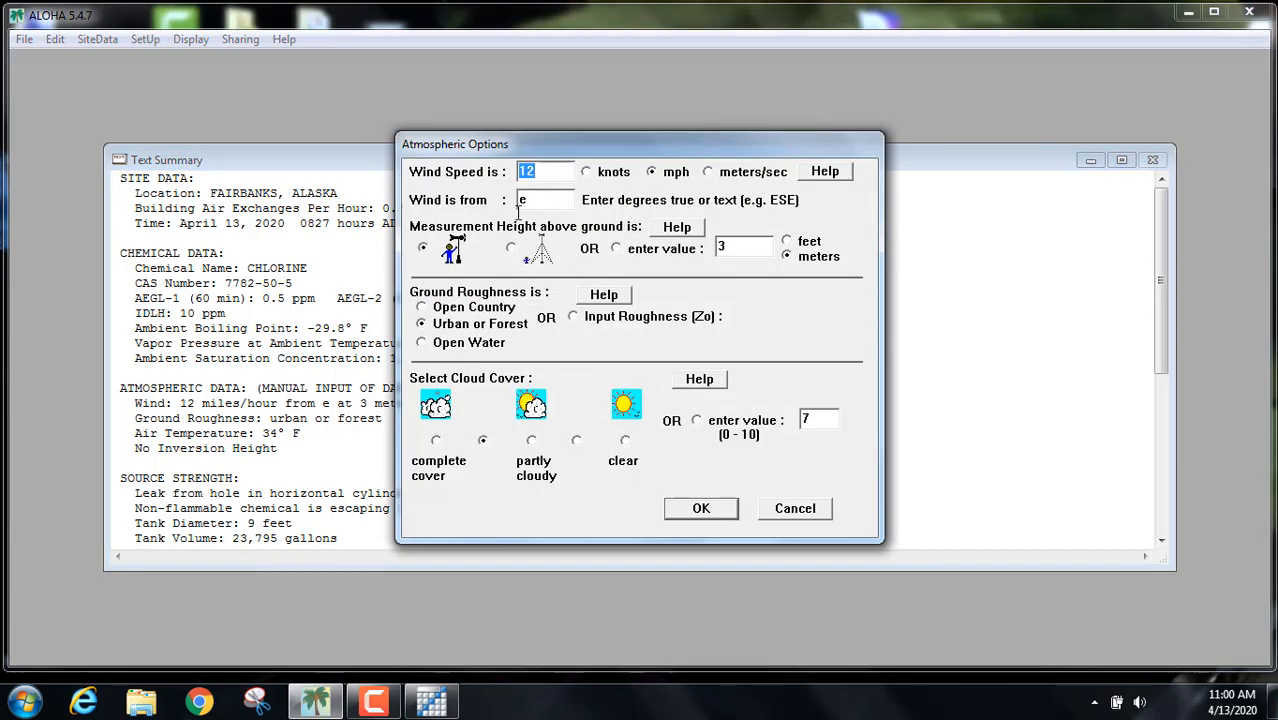
left_click(545, 201)
left_click(701, 509)
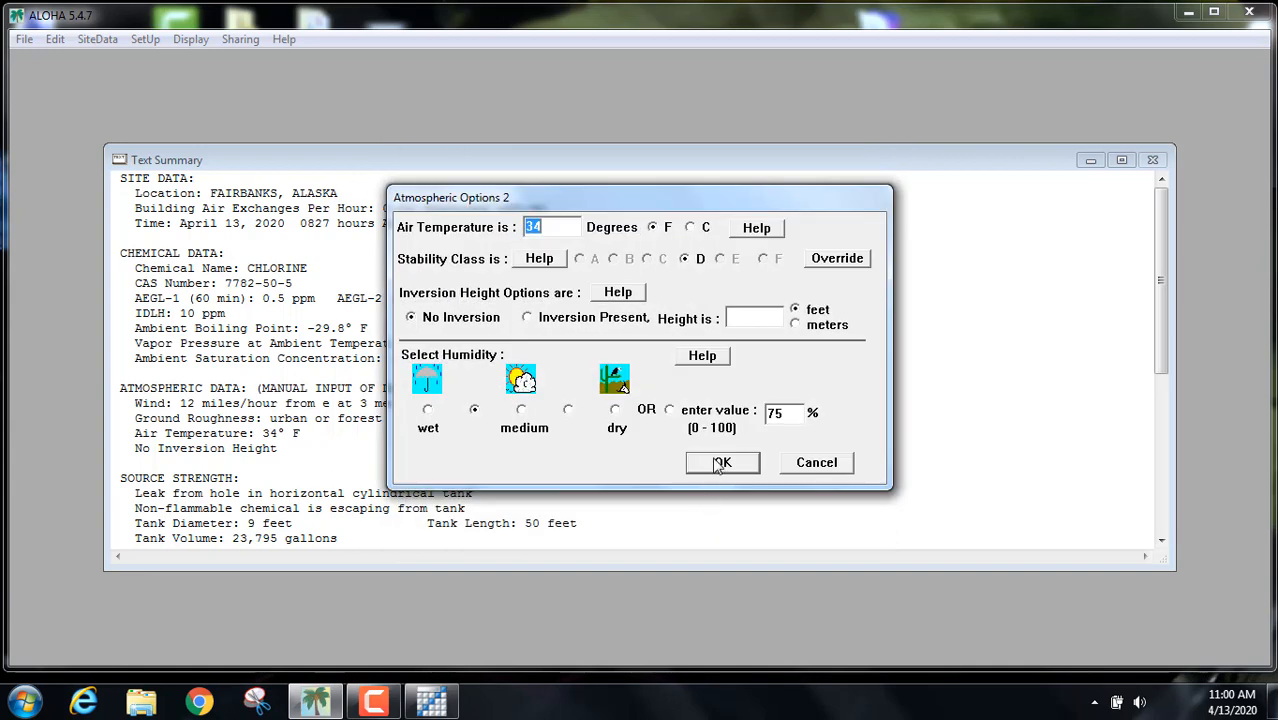
left_click(721, 463)
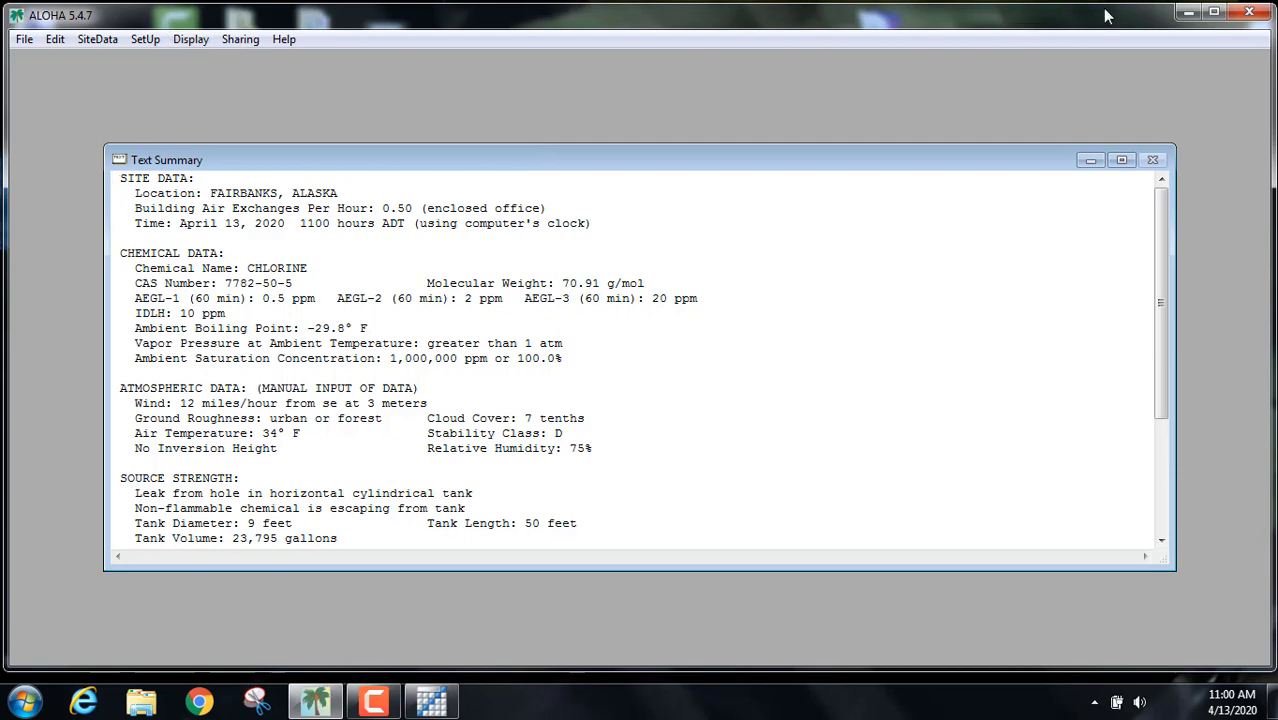
left_click(1187, 12)
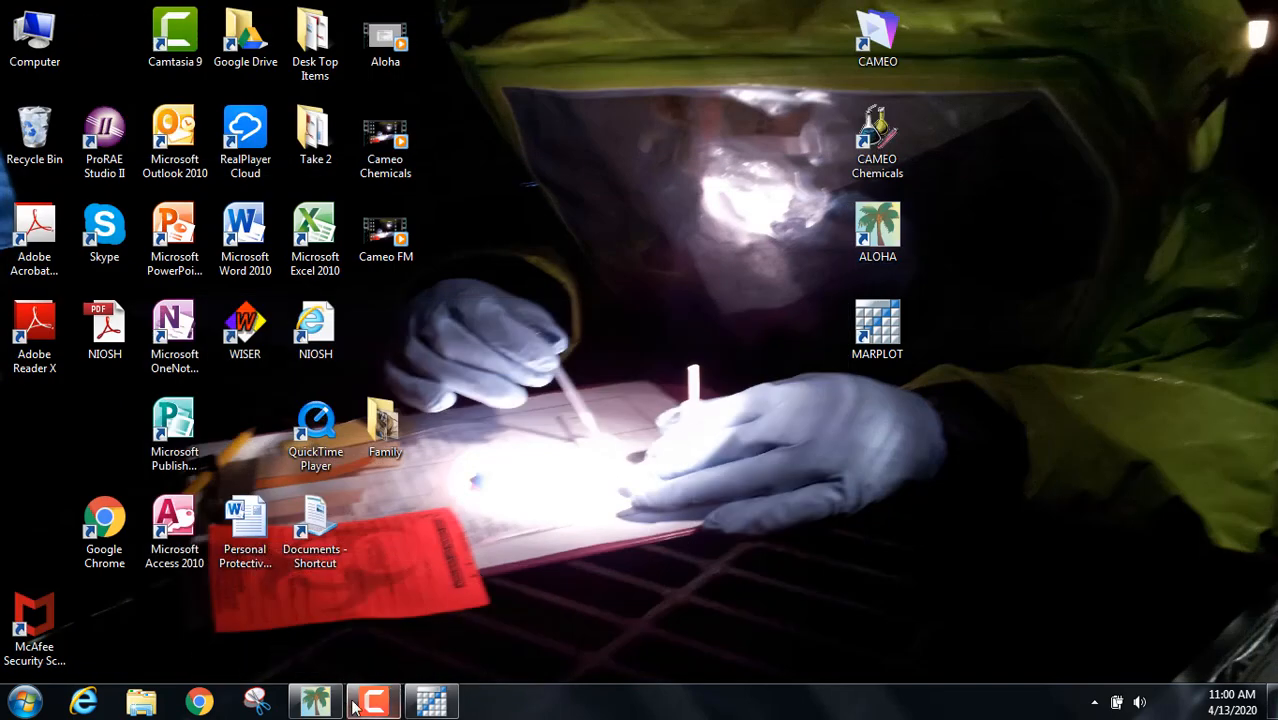
Step: Return to the MARPLOT map and zoom in closely on the rail yard curve
left_click(315, 702)
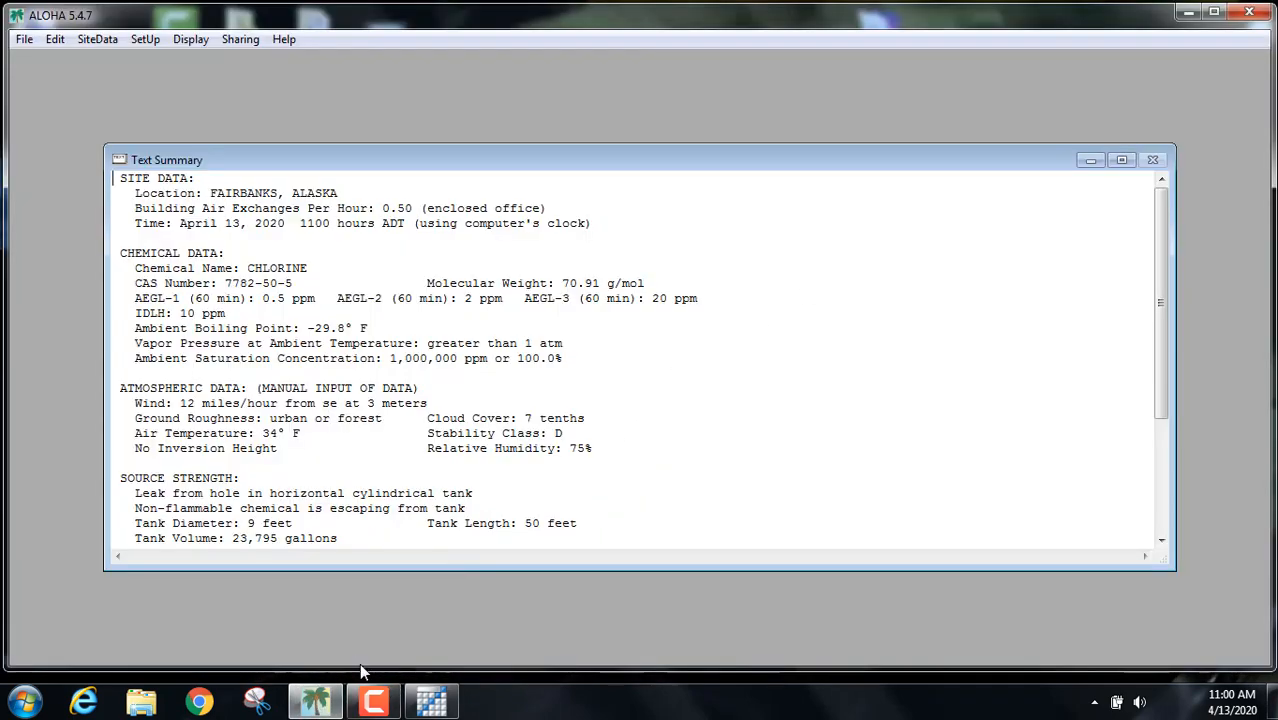
left_click(431, 702)
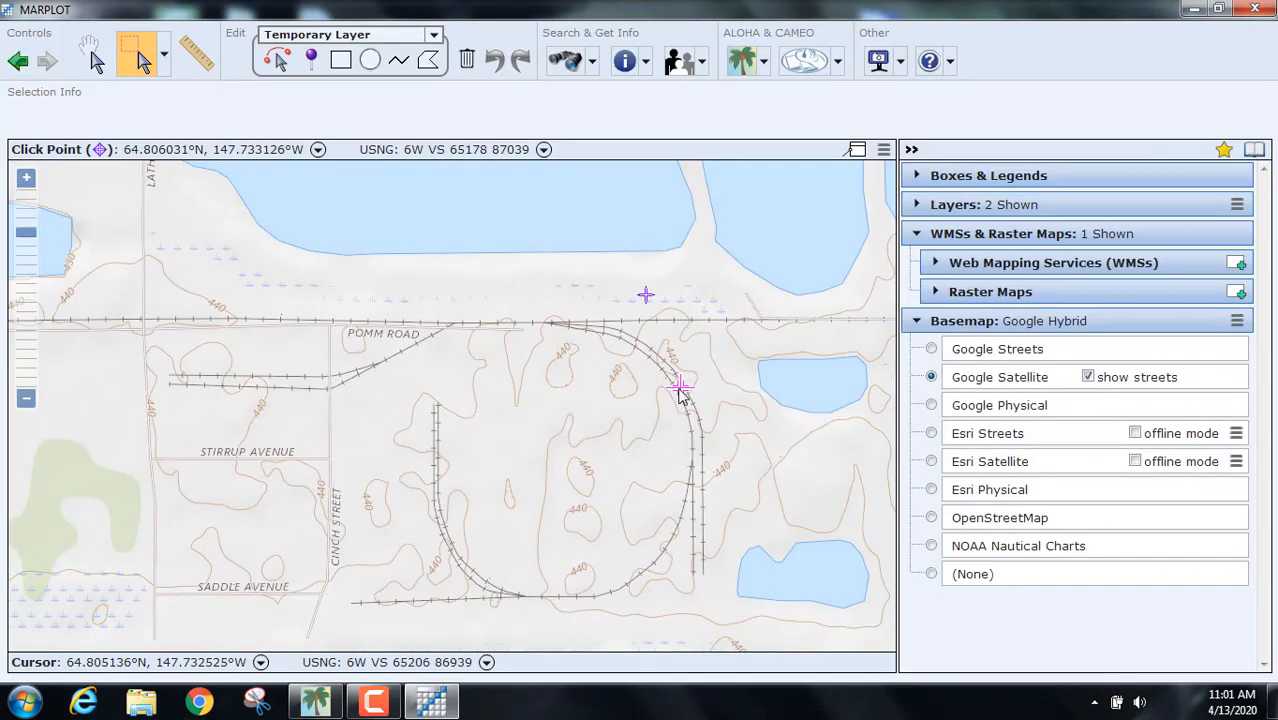
double_click(681, 388)
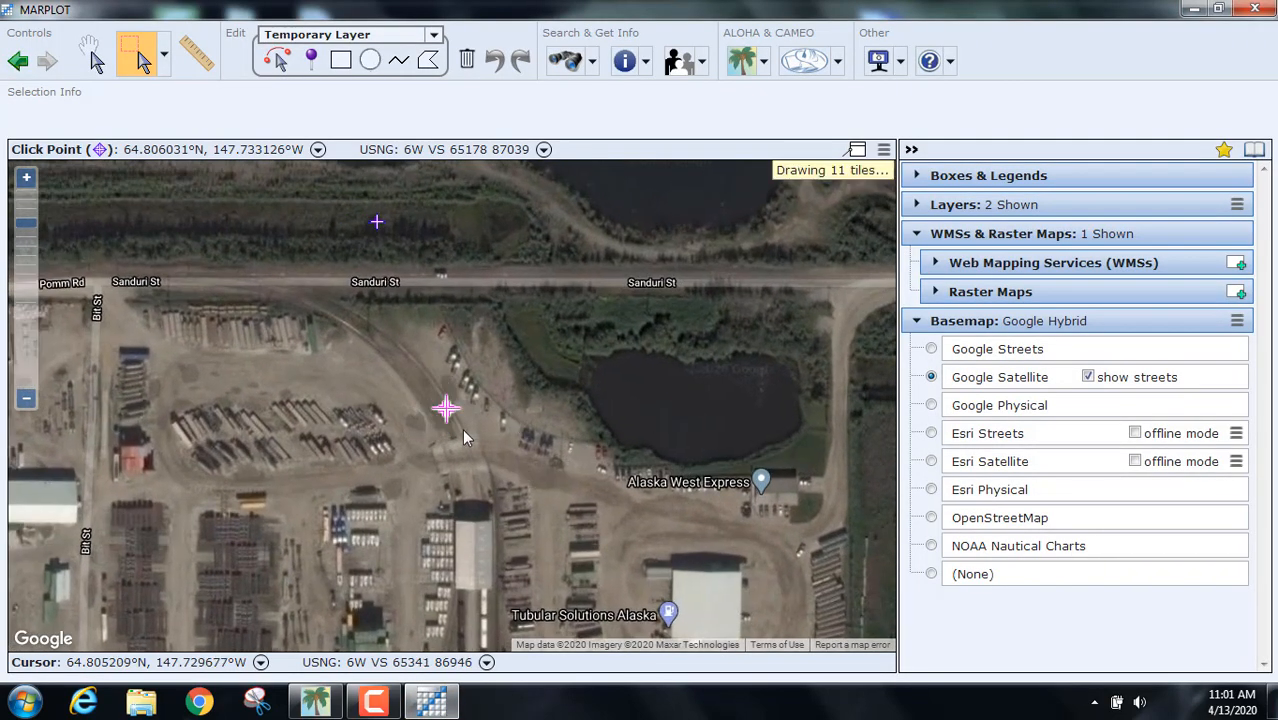
double_click(445, 410)
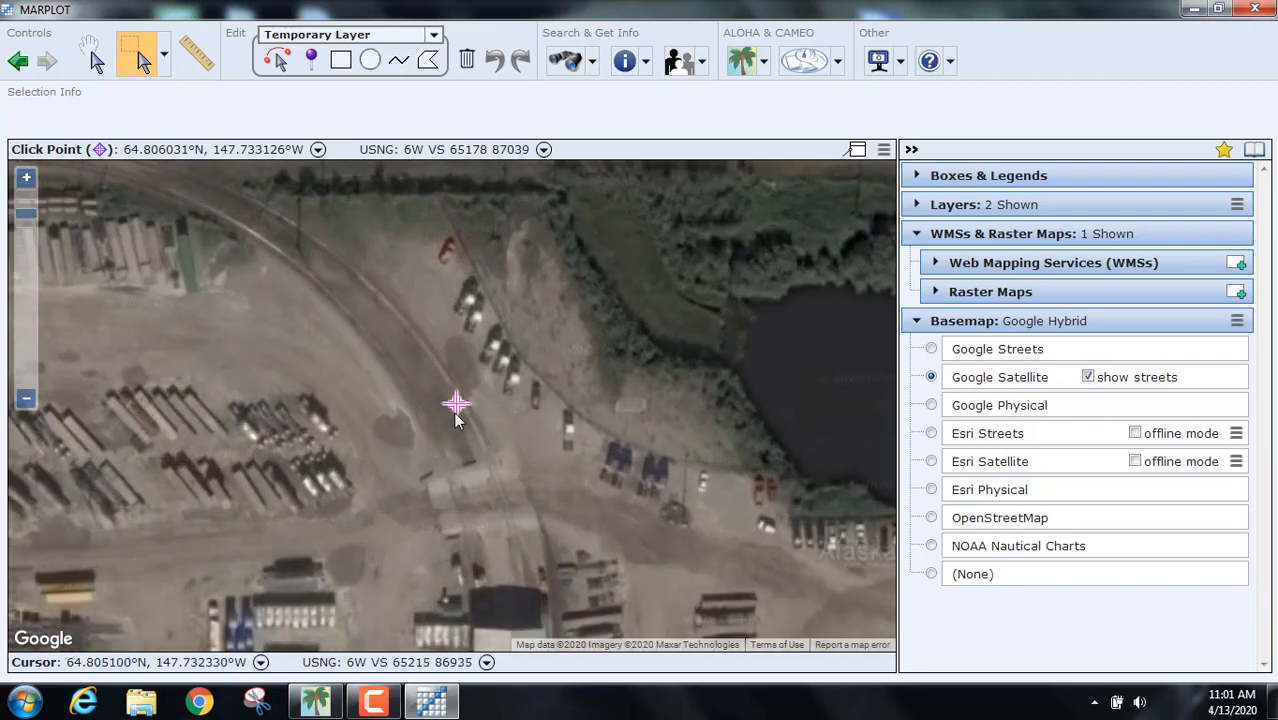
Step: Mark a click point beside the rail curve and set the ALOHA source point there
left_click(764, 66)
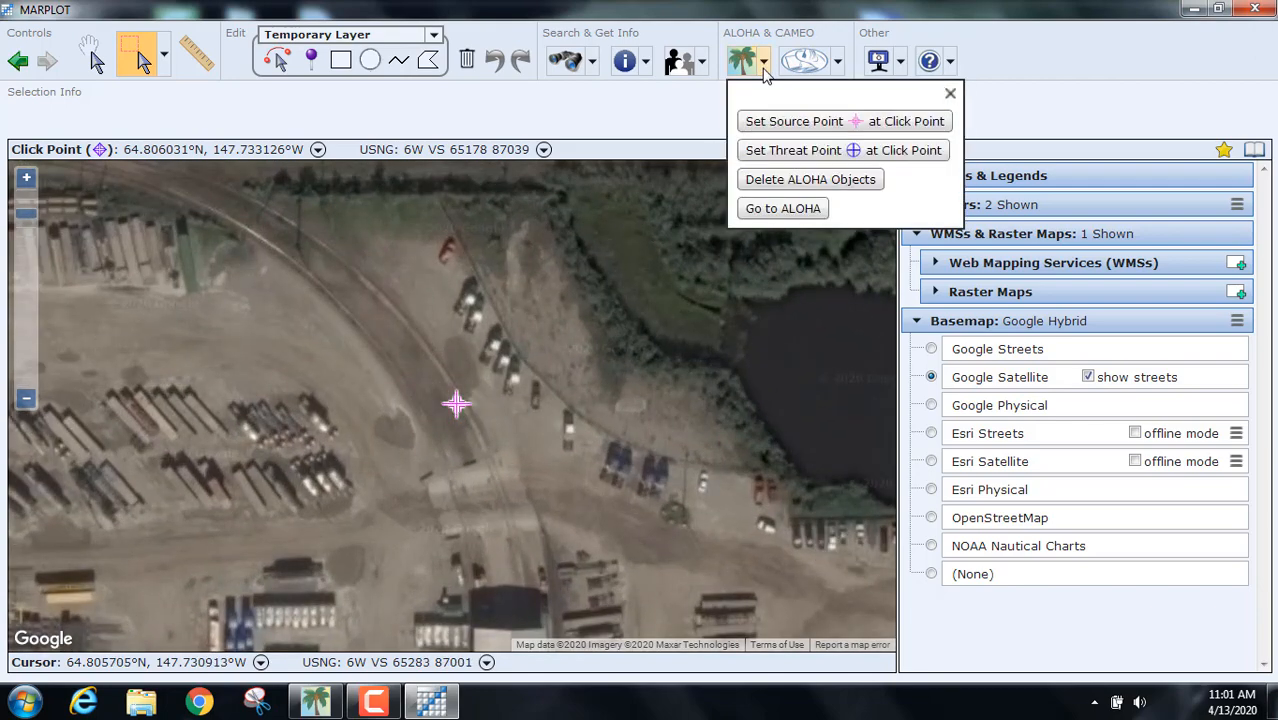
left_click(763, 122)
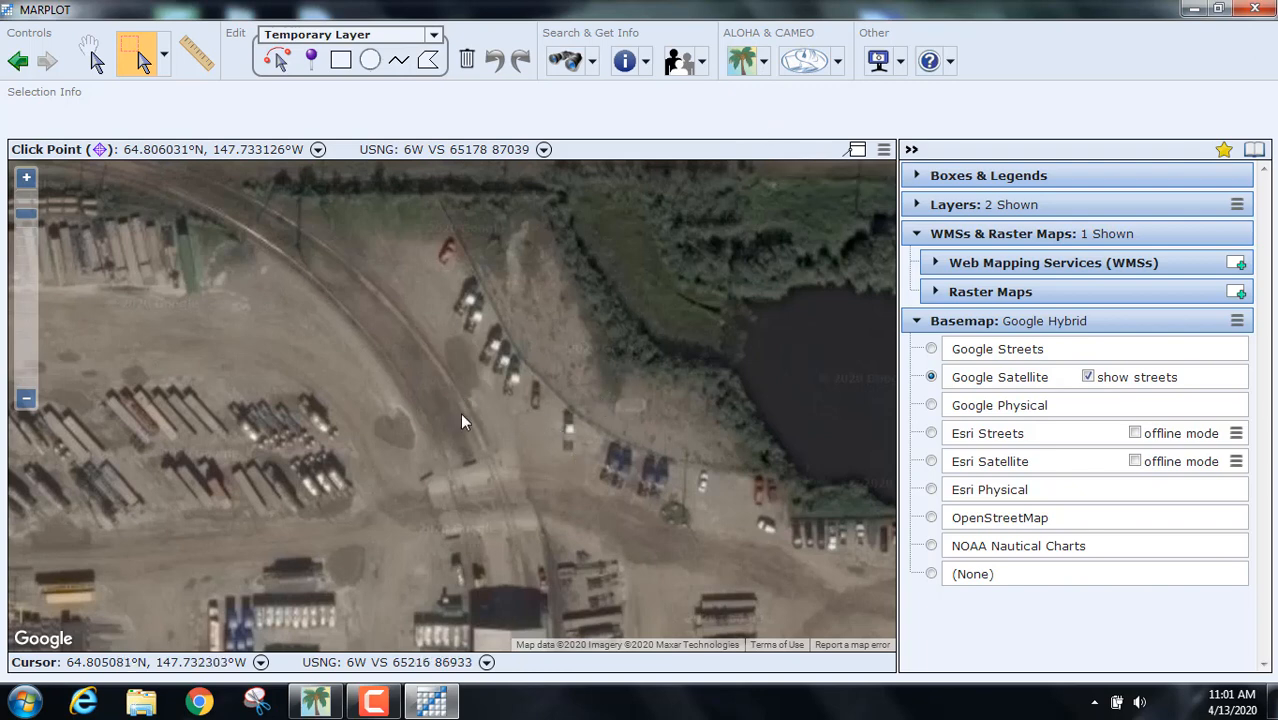
scroll(460, 388, "down", 2)
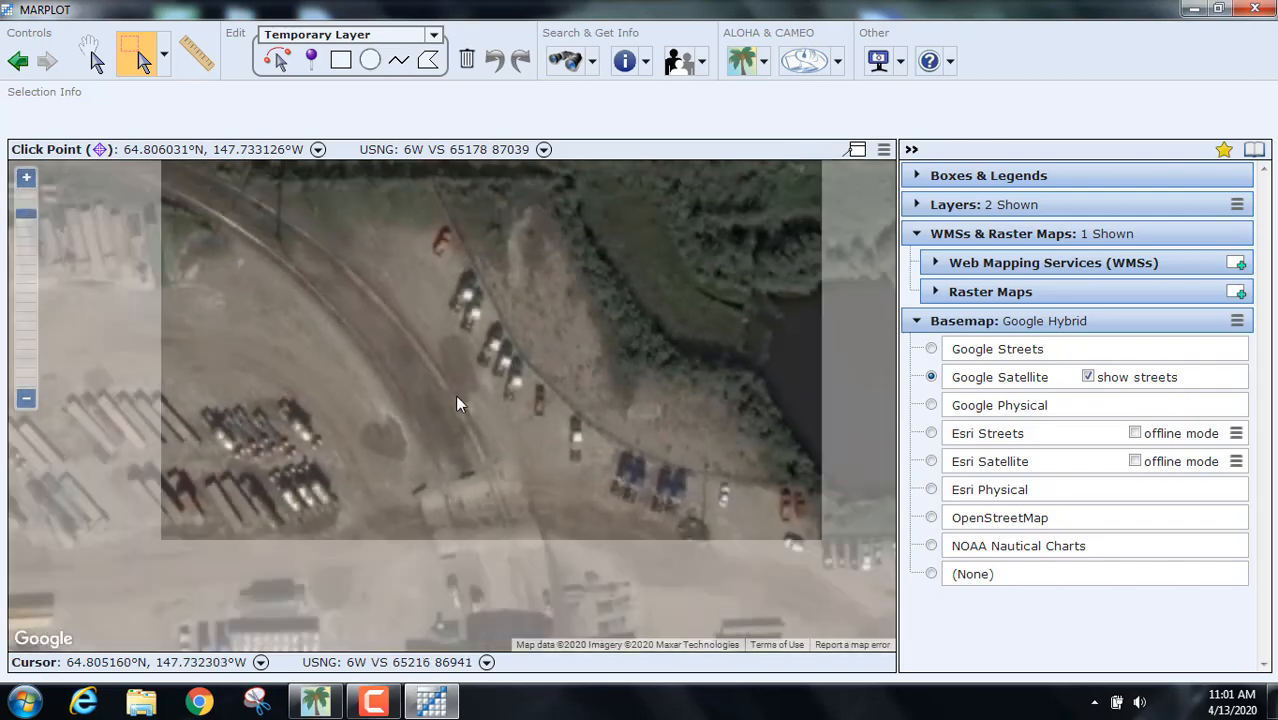
scroll(455, 403, "down", 2)
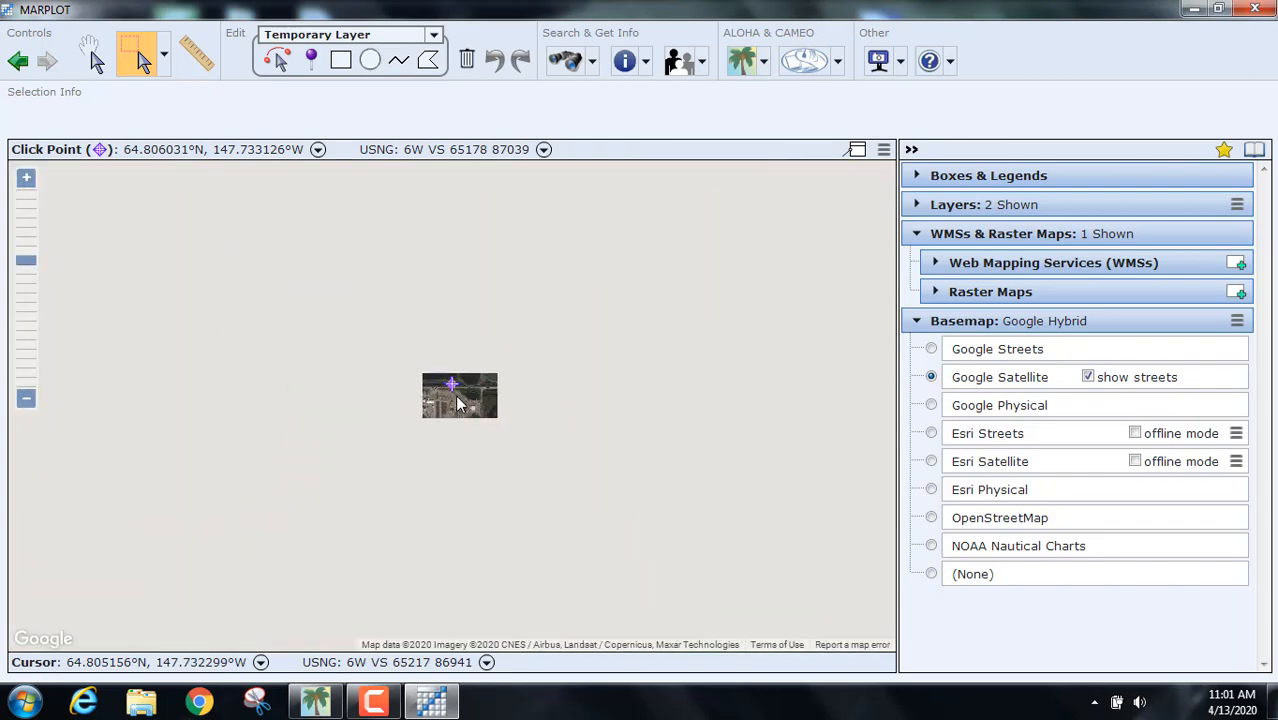
scroll(455, 403, "up", 3)
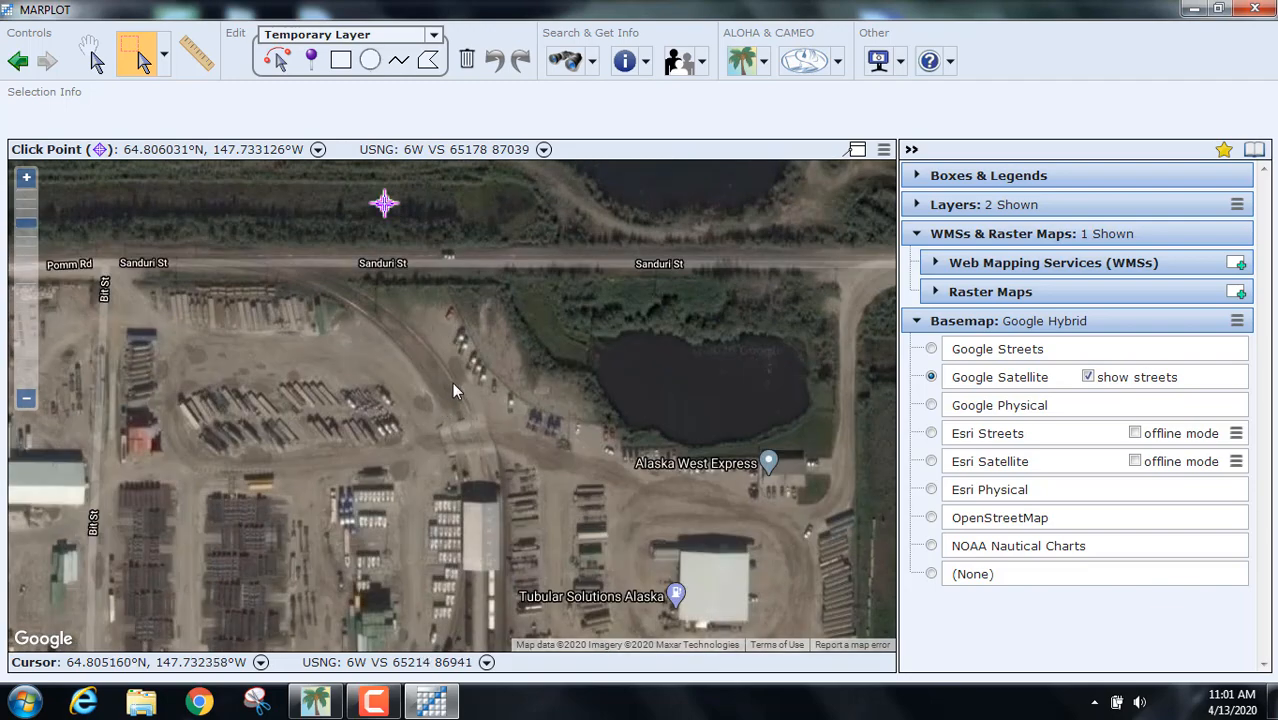
left_click(456, 387)
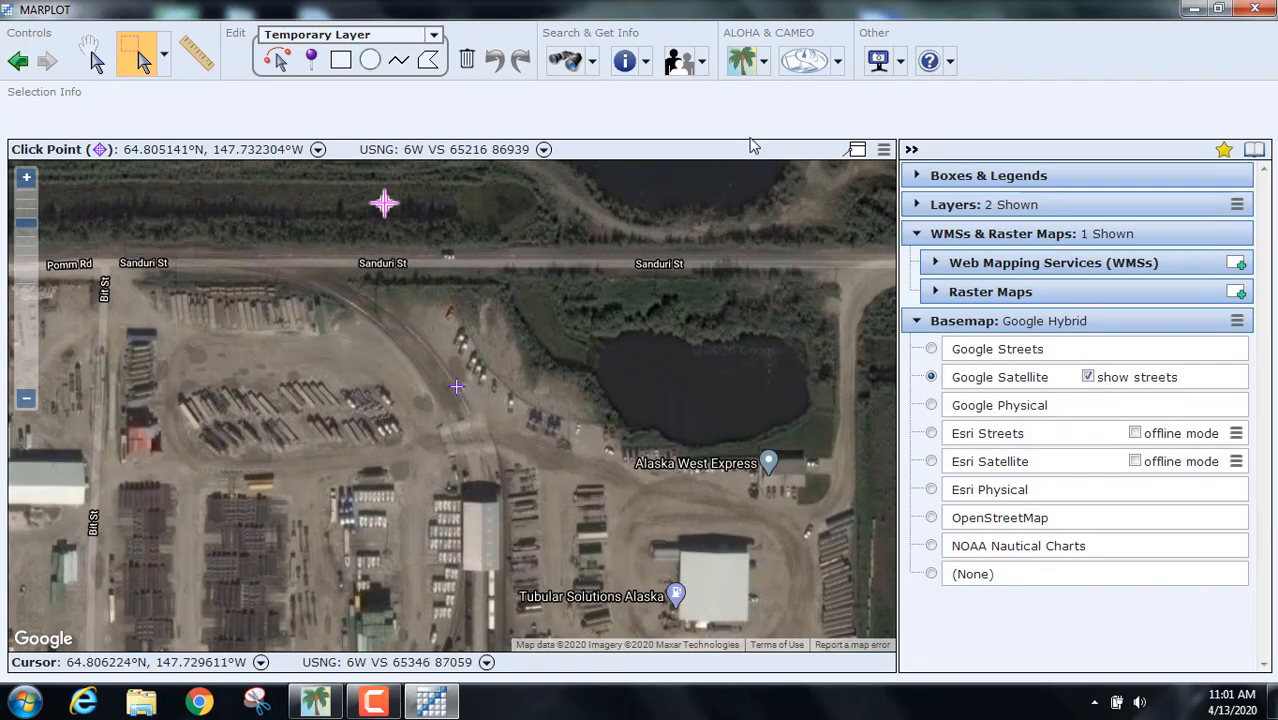
left_click(763, 62)
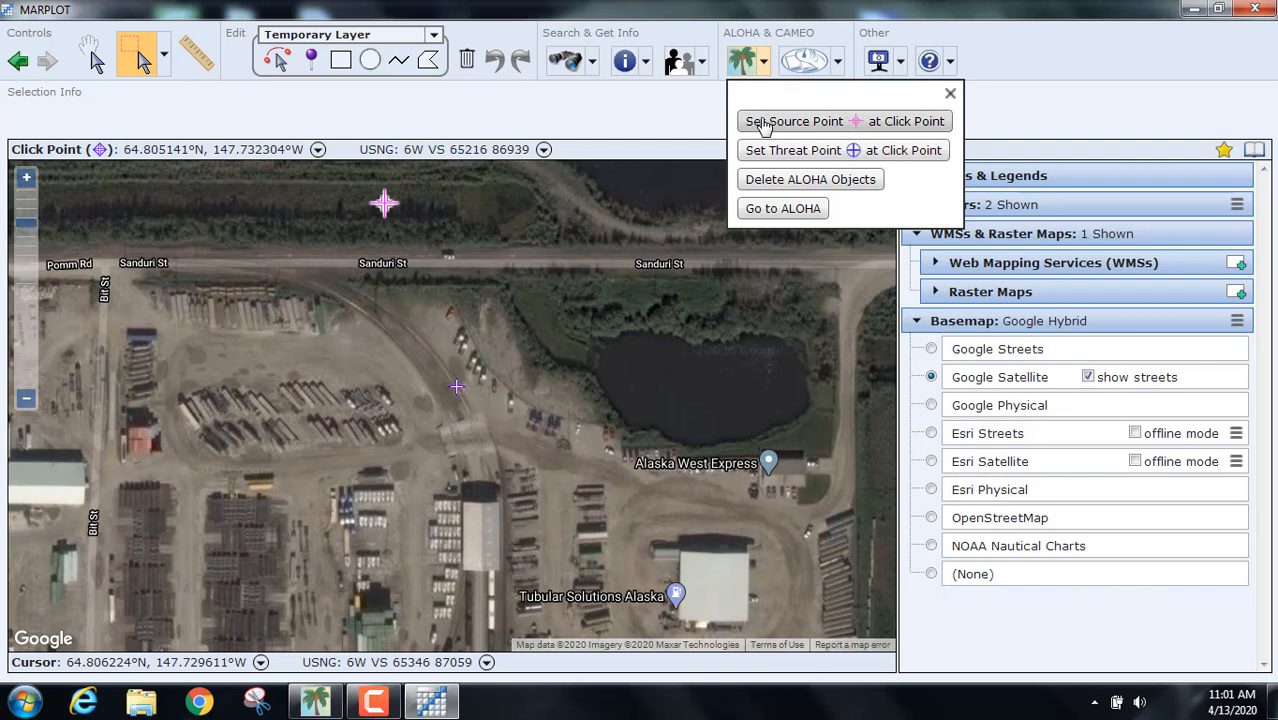
left_click(764, 124)
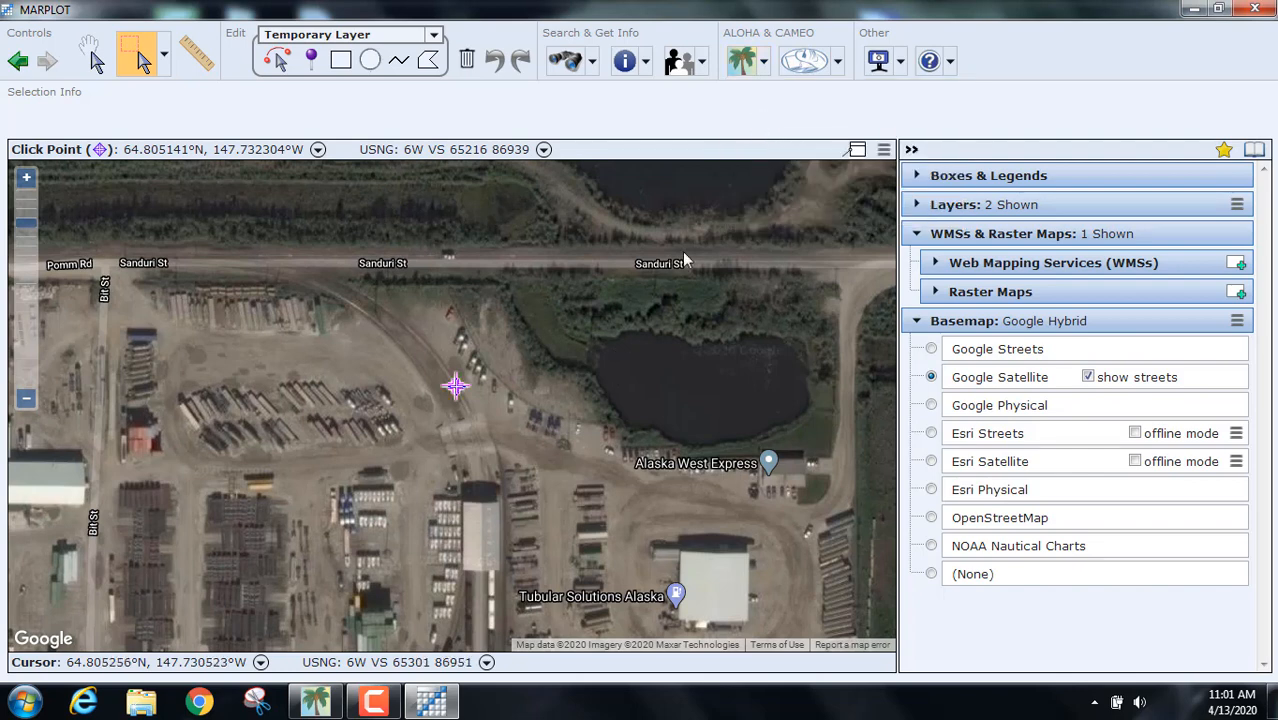
Step: Delete the old ALOHA objects from the map and set the source point at the click point again
left_click(765, 63)
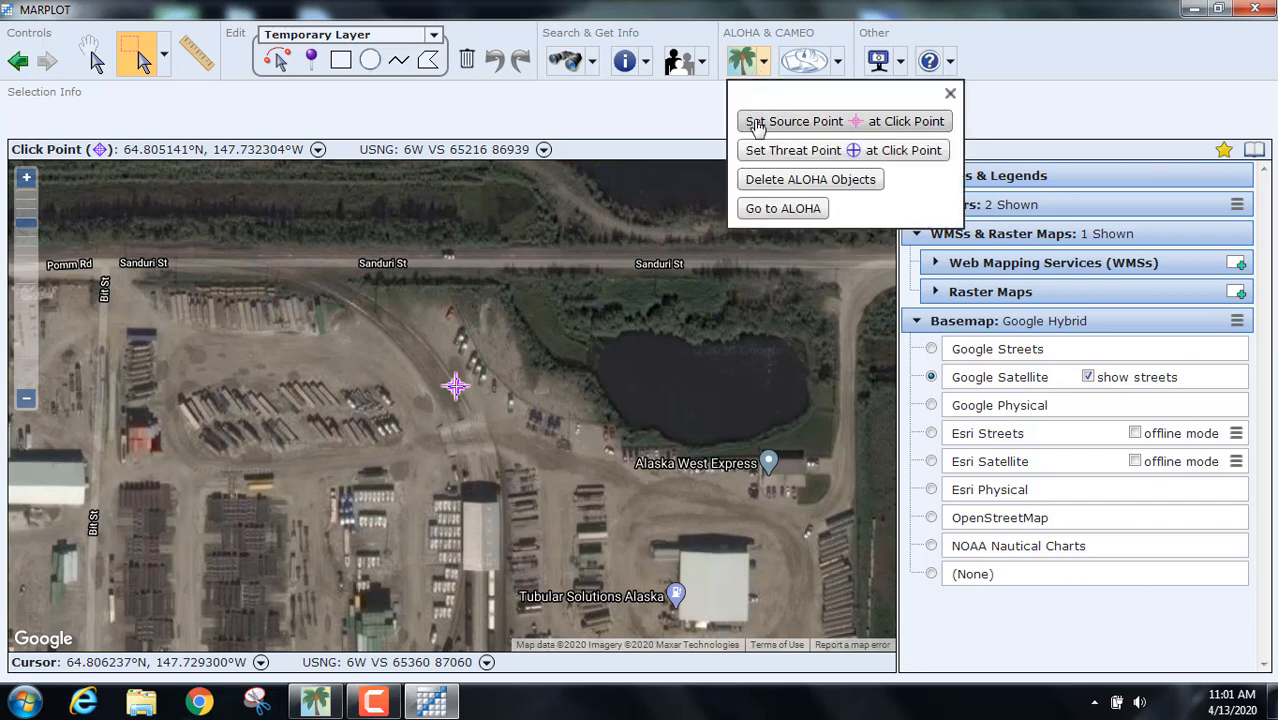
left_click(779, 189)
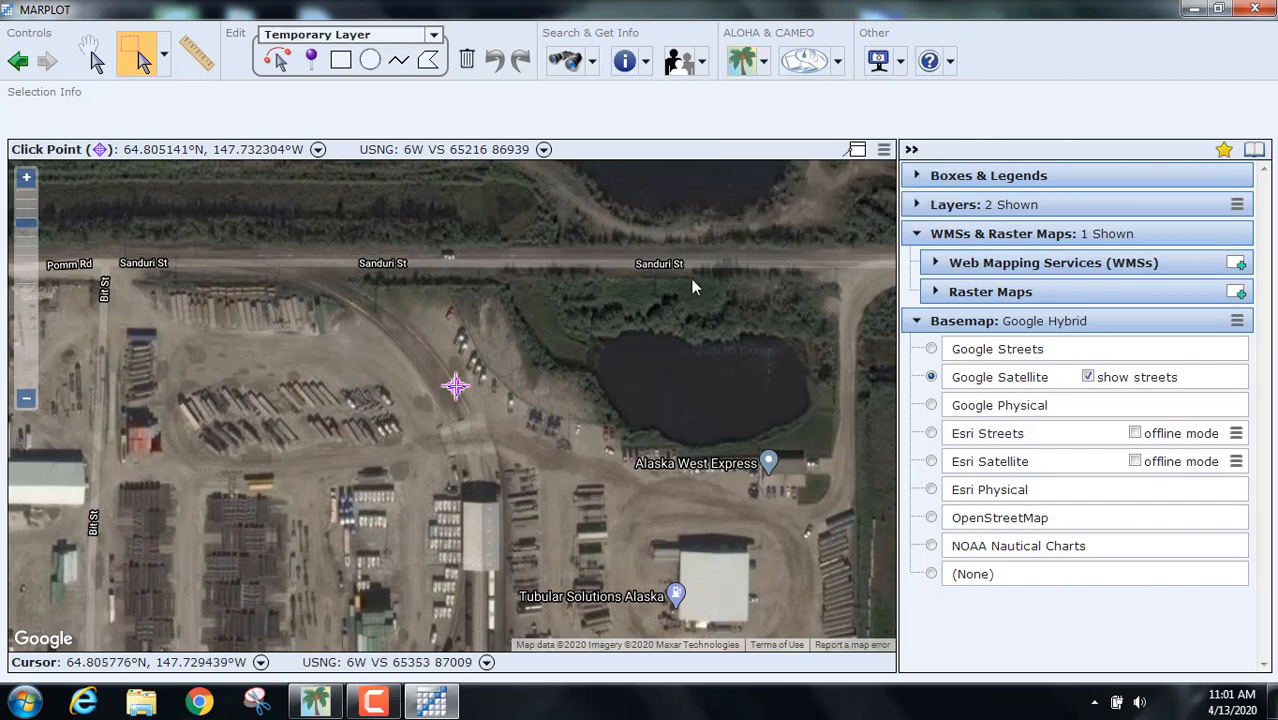
left_click(763, 68)
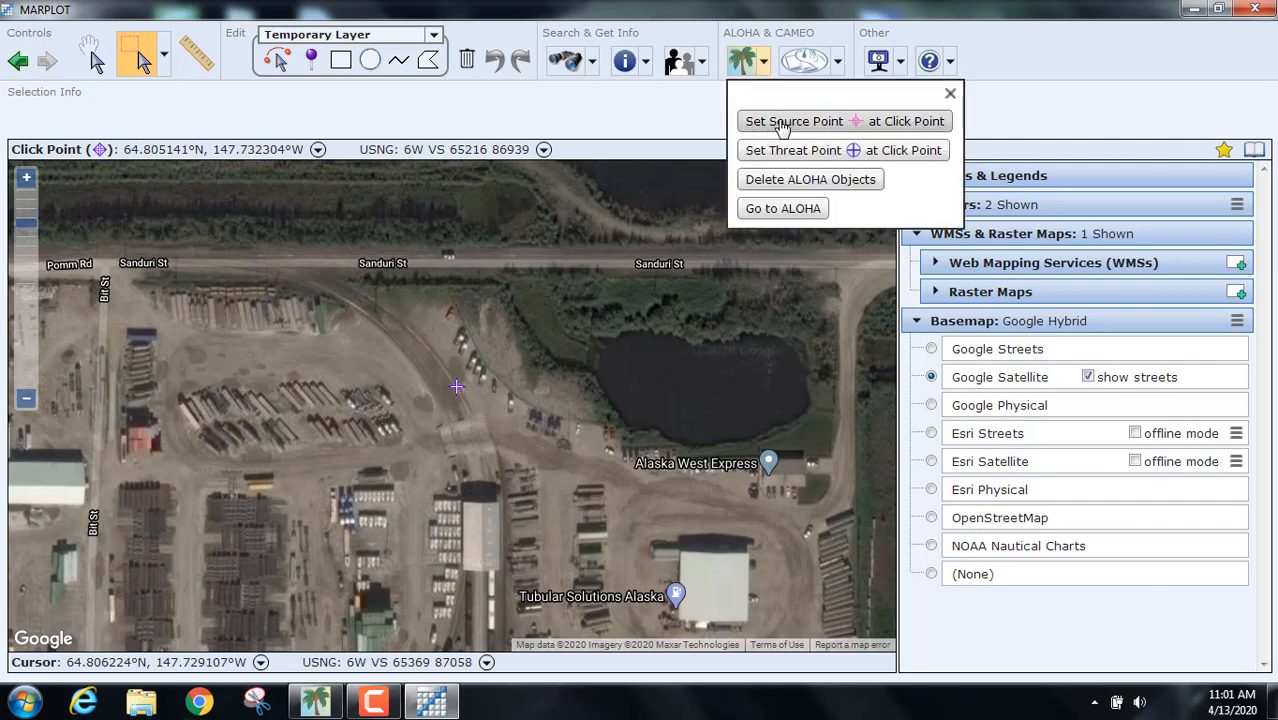
left_click(784, 126)
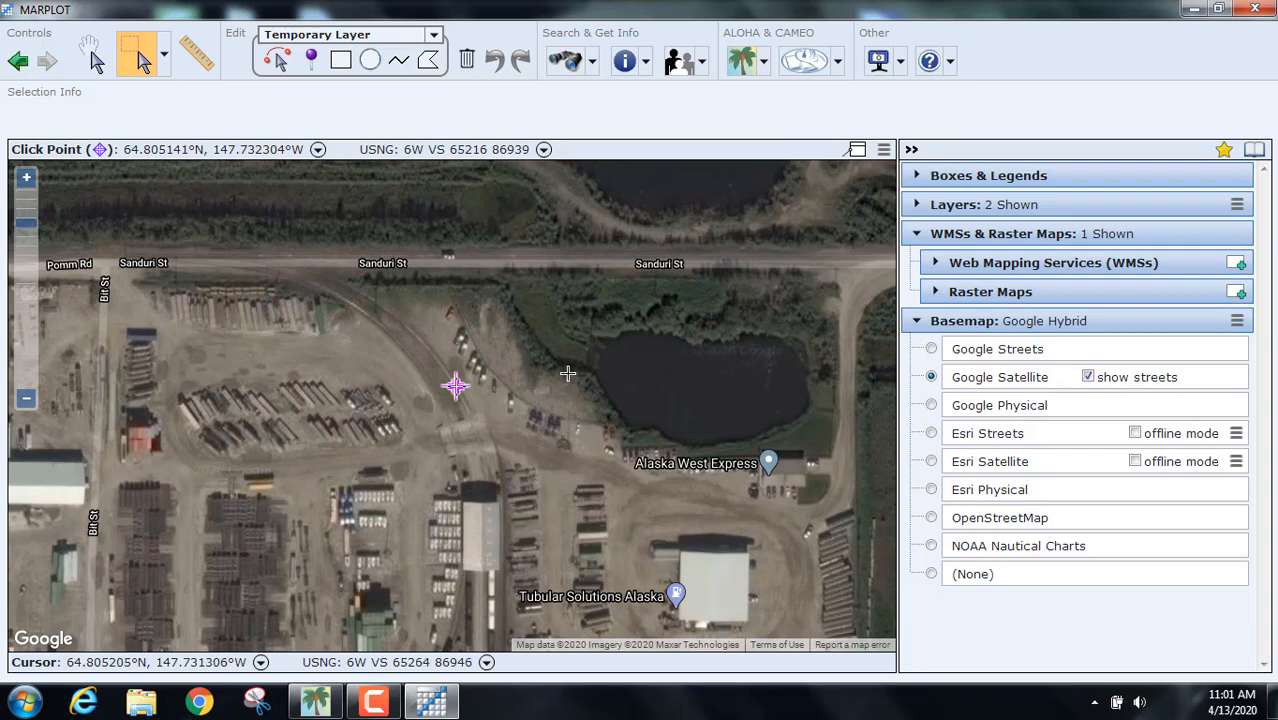
left_click_drag(520, 336, 551, 347)
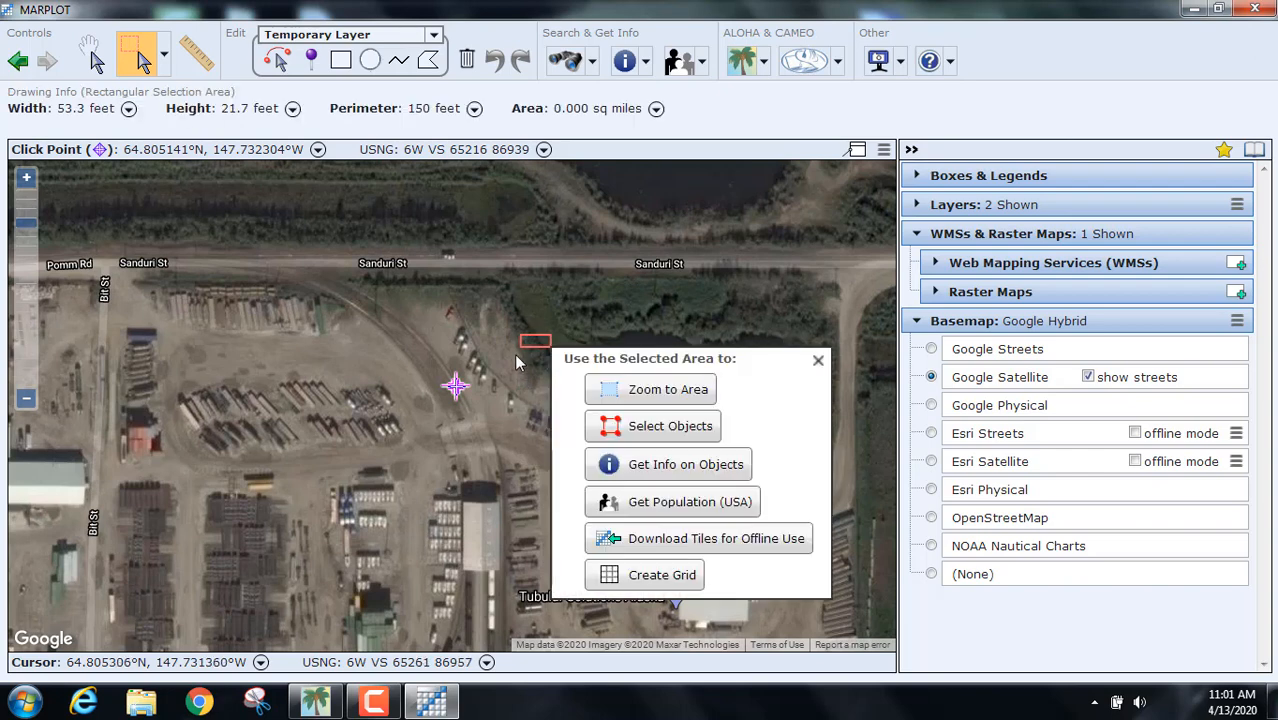
left_click(818, 362)
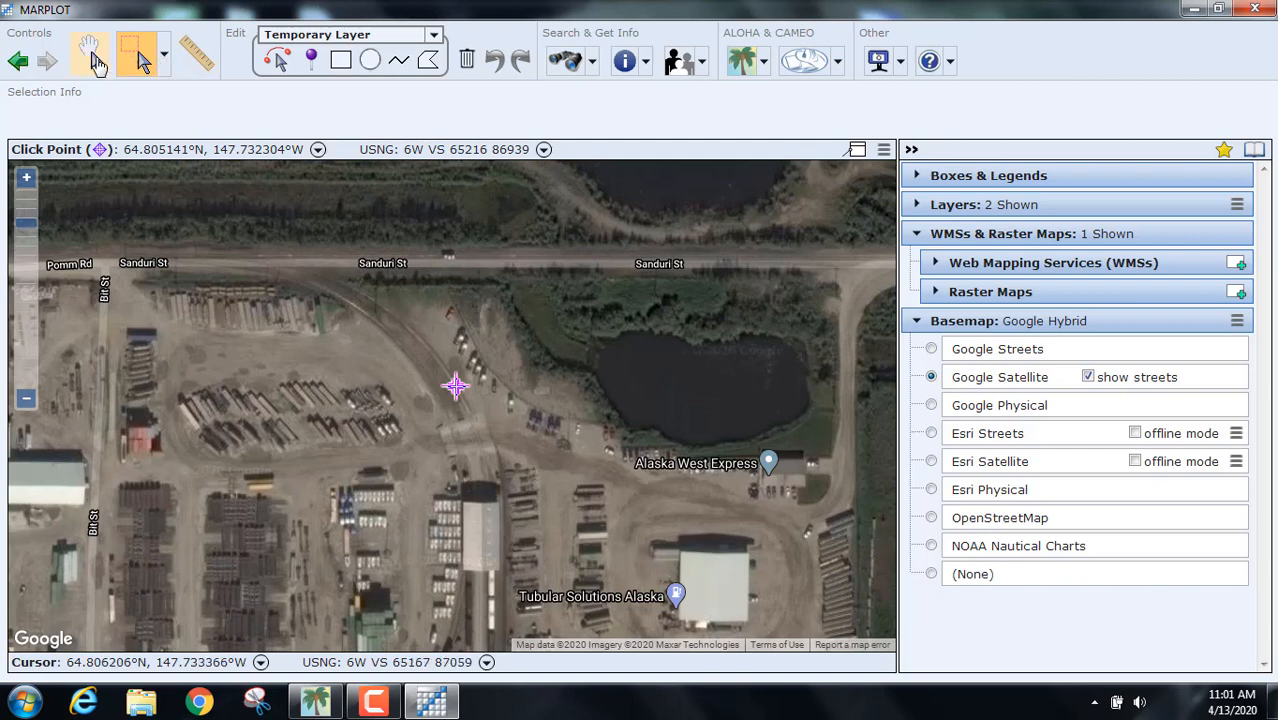
Step: Inspect the ALOHA source point's chlorine release and wind details (12 miles/hour from se)
left_click(97, 62)
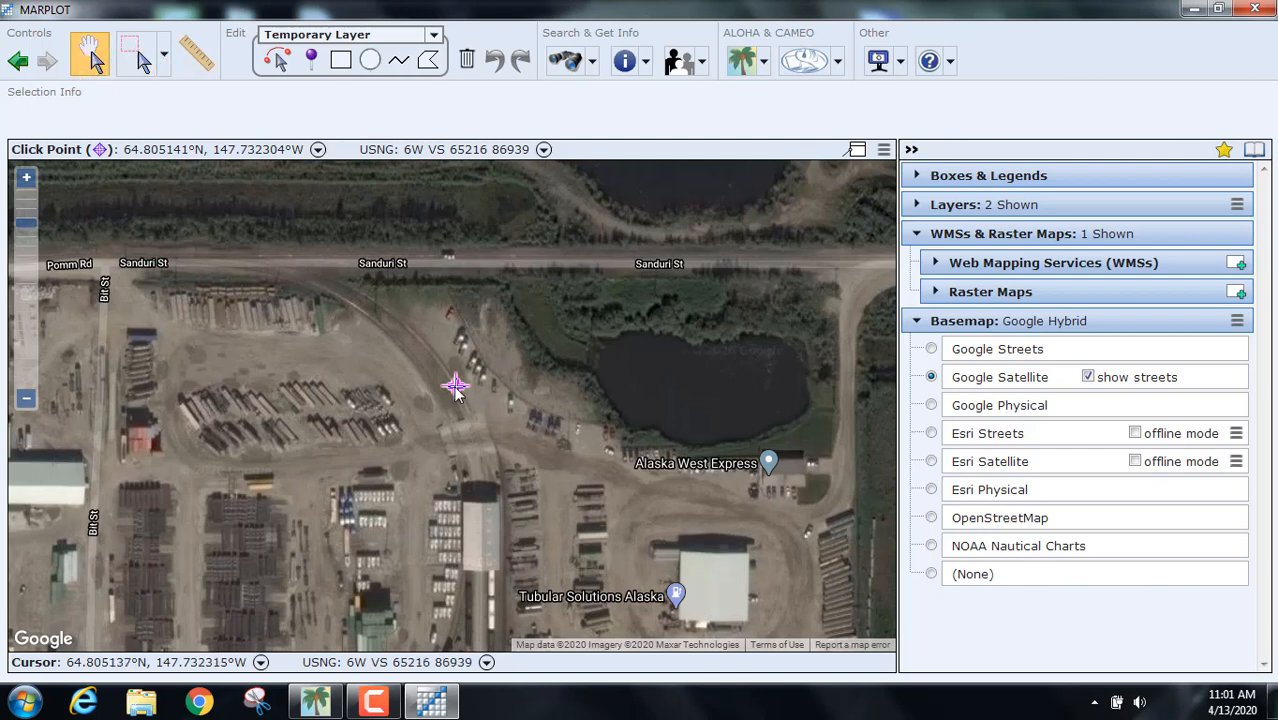
left_click(454, 388)
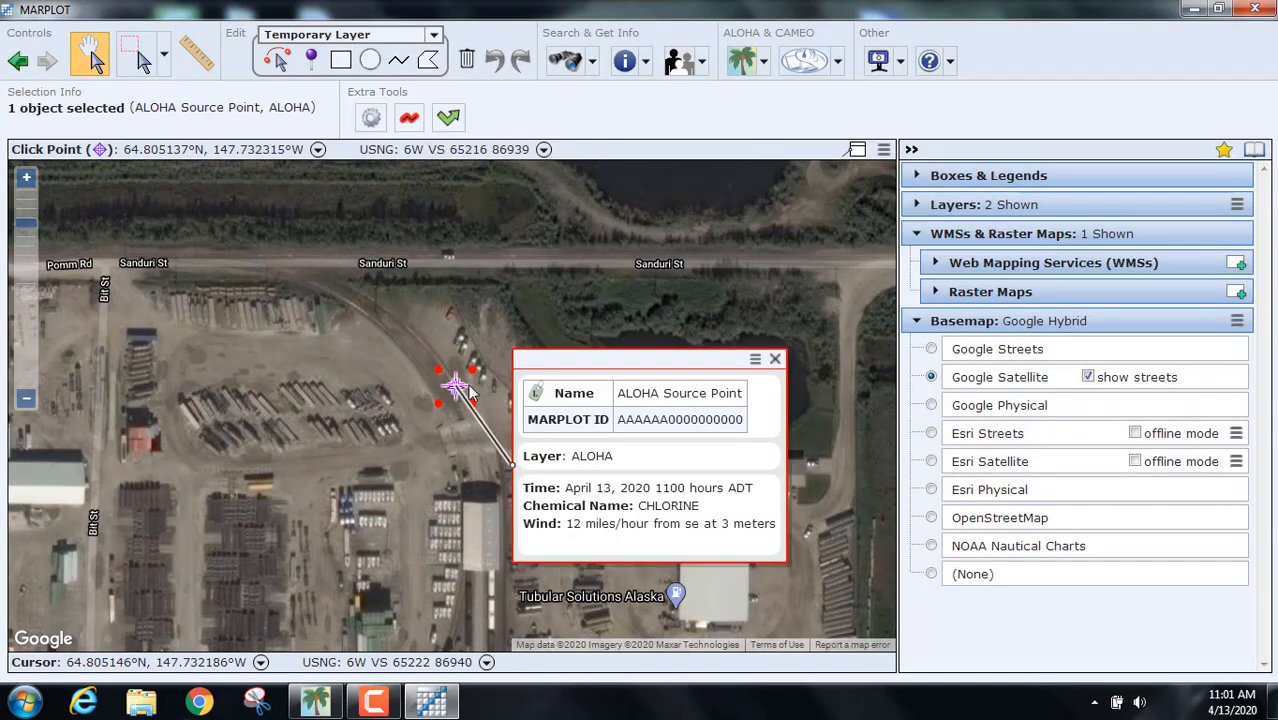
left_click(455, 389)
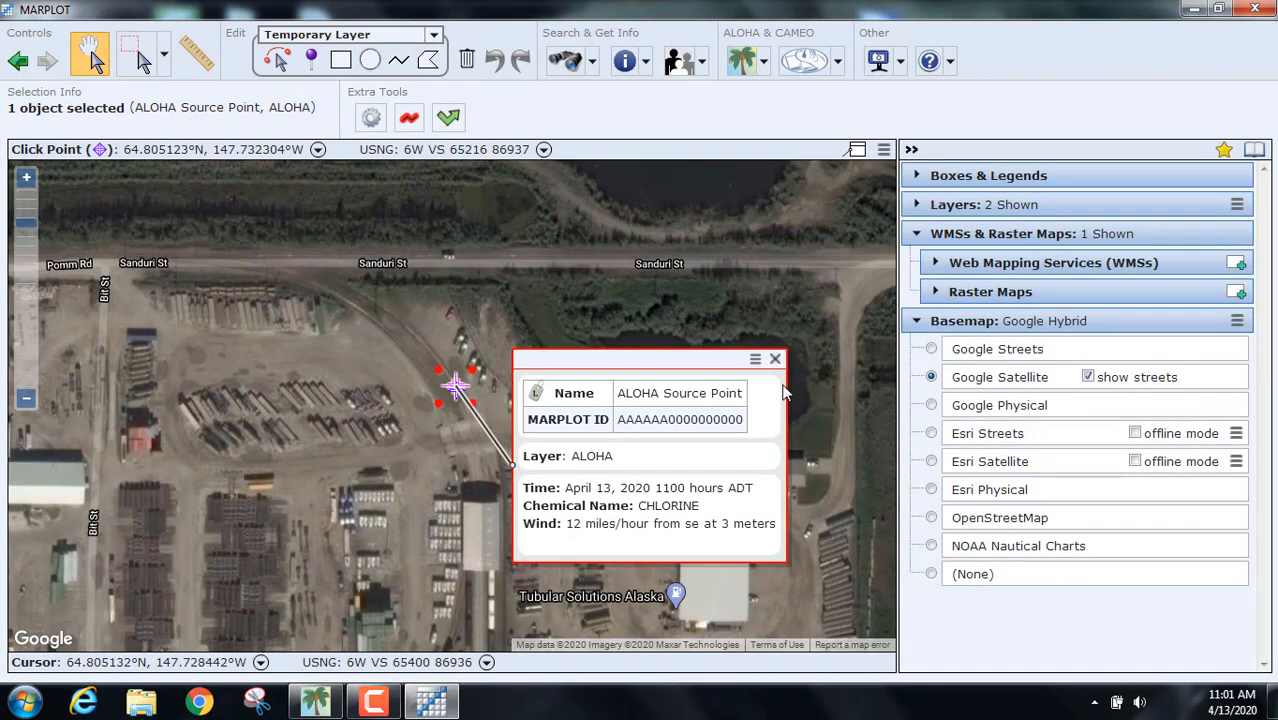
left_click(775, 360)
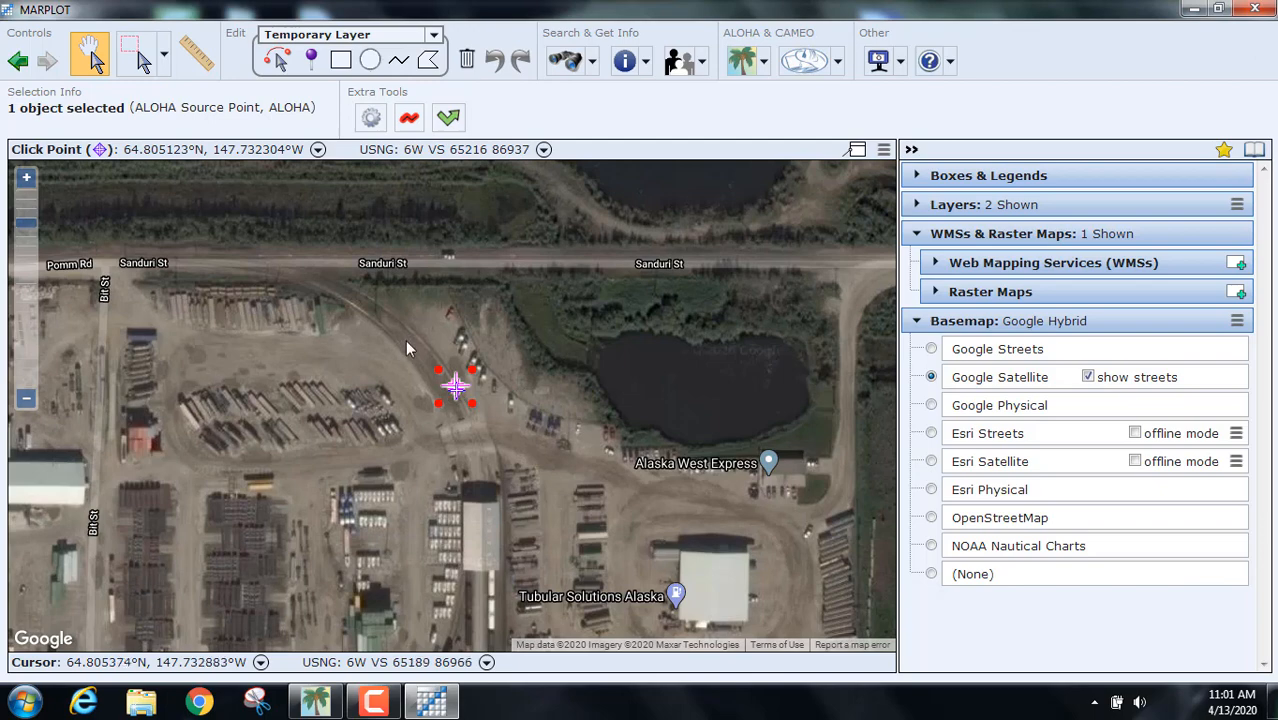
left_click_drag(411, 338, 535, 413)
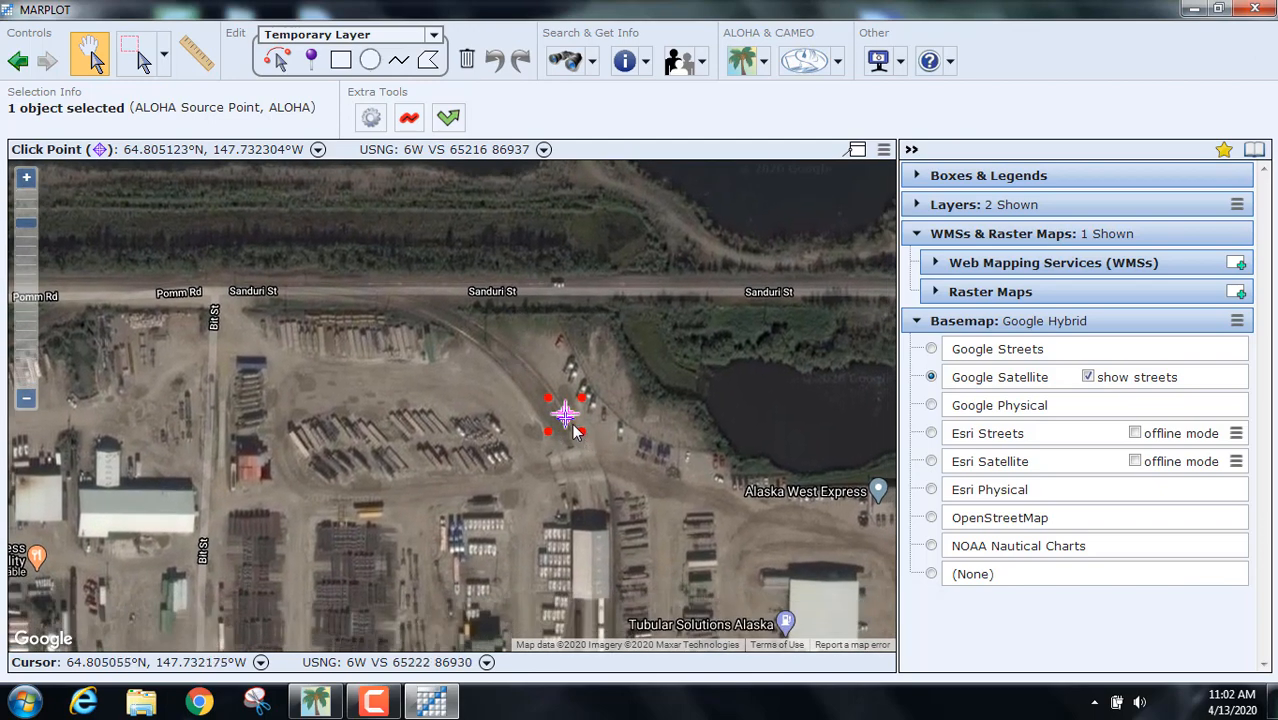
left_click(580, 430)
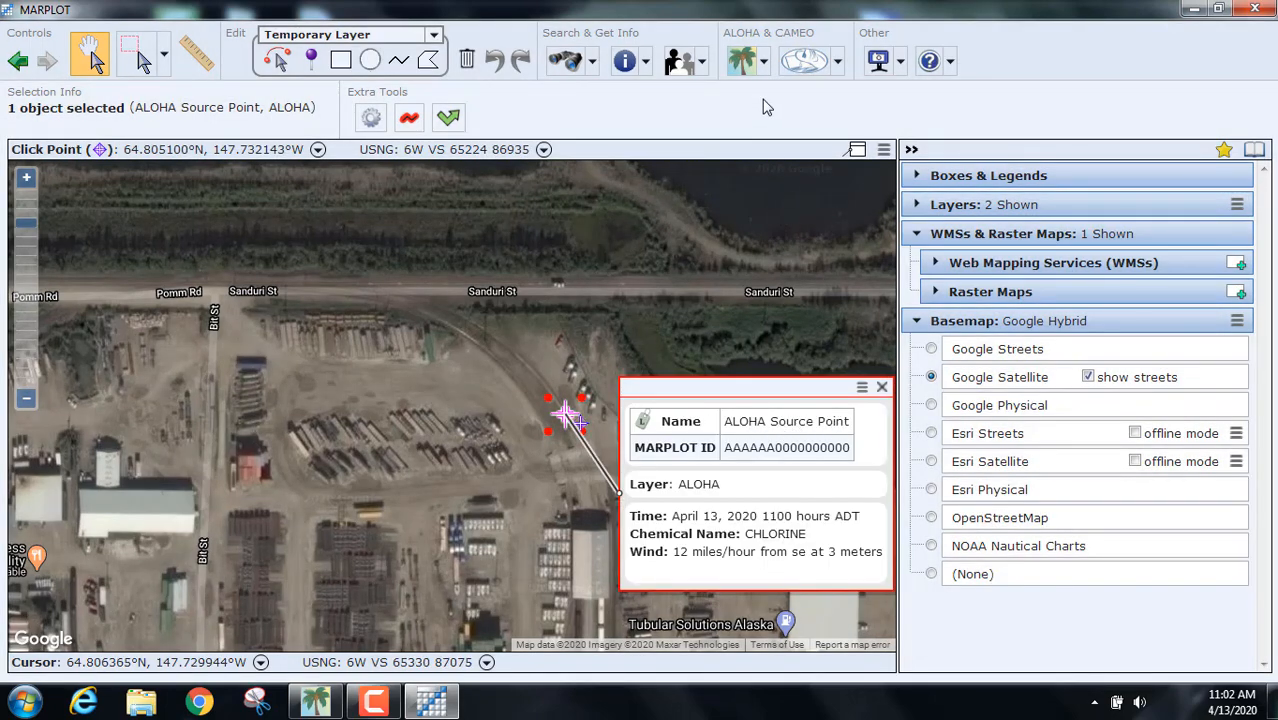
Step: Reset the source point at the clicked spot, pan around the rail yard, and begin quitting MARPLOT
left_click(764, 63)
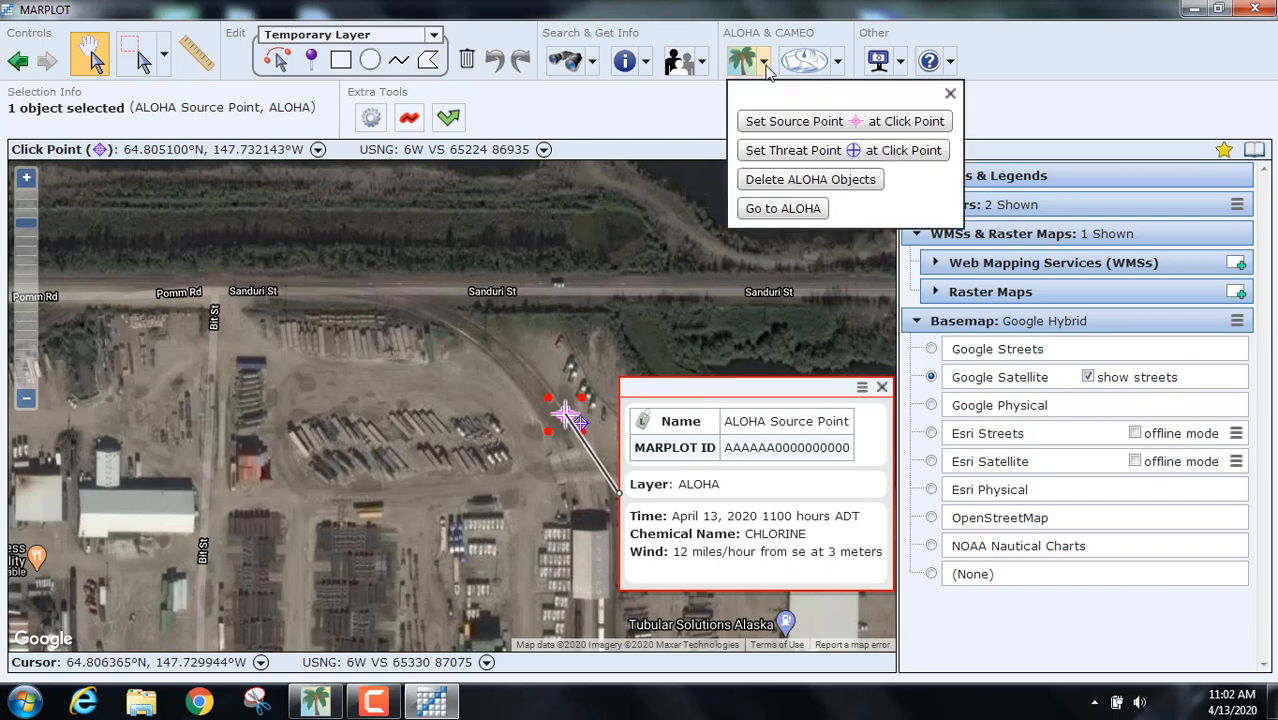
left_click(773, 122)
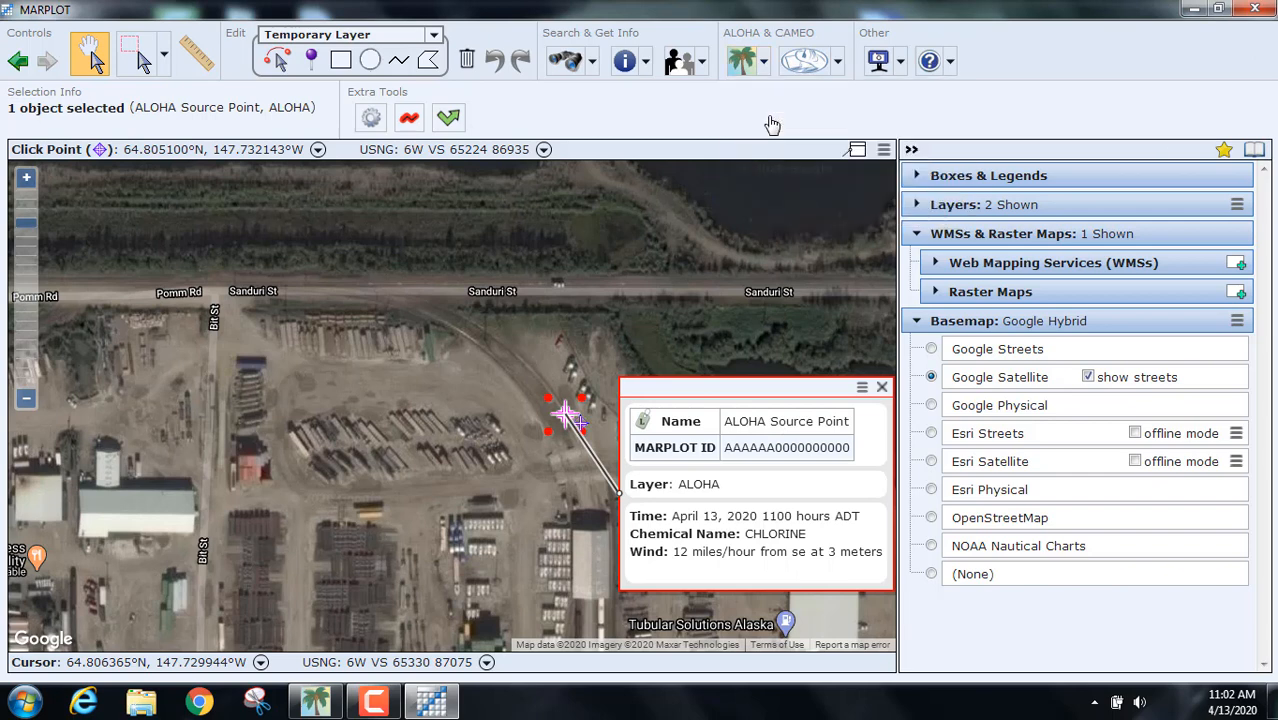
key("Delete")
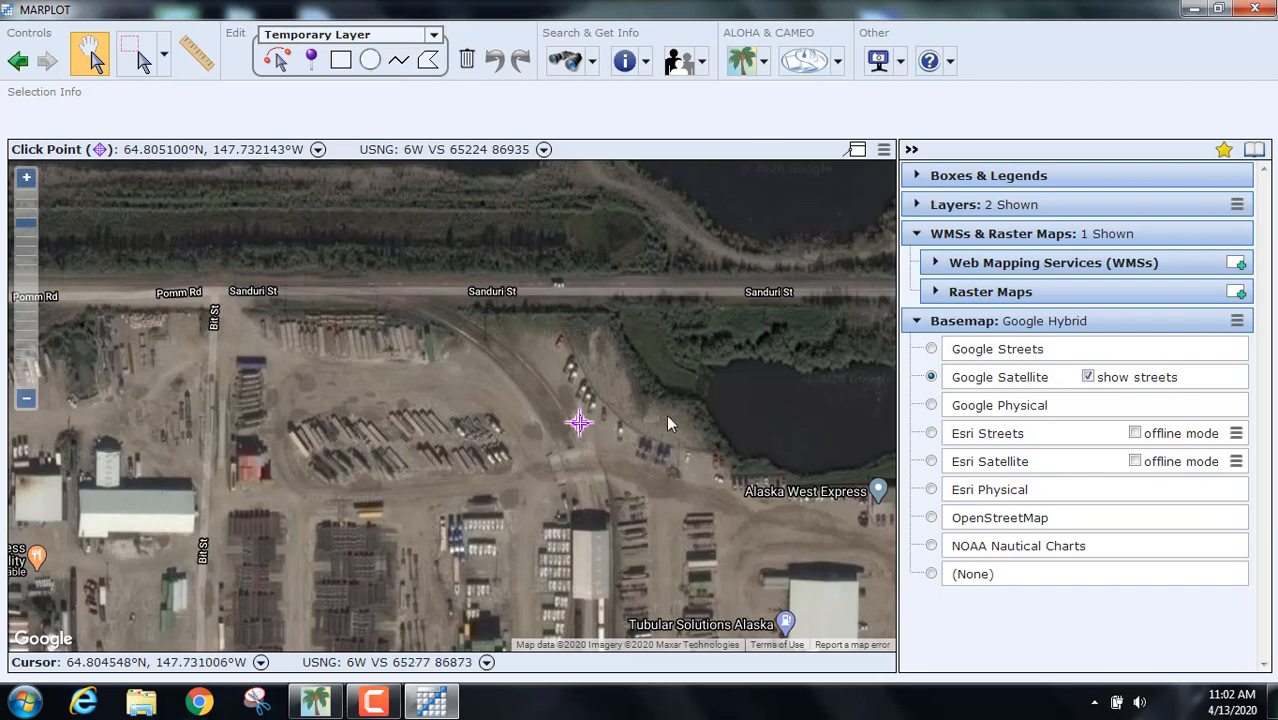
left_click_drag(484, 352, 737, 580)
left_click_drag(687, 467, 451, 280)
left_click(1255, 9)
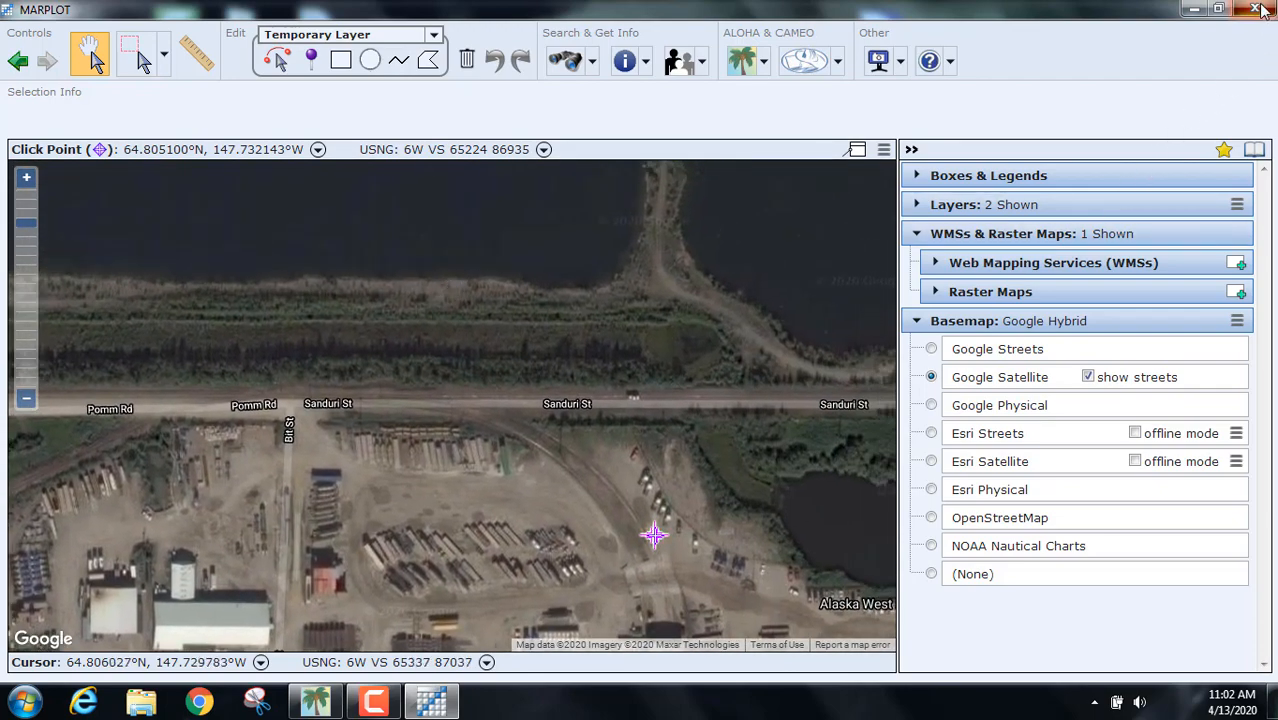
Step: Quit MARPLOT, relaunch it from the desktop, and maximize its window
left_click(633, 412)
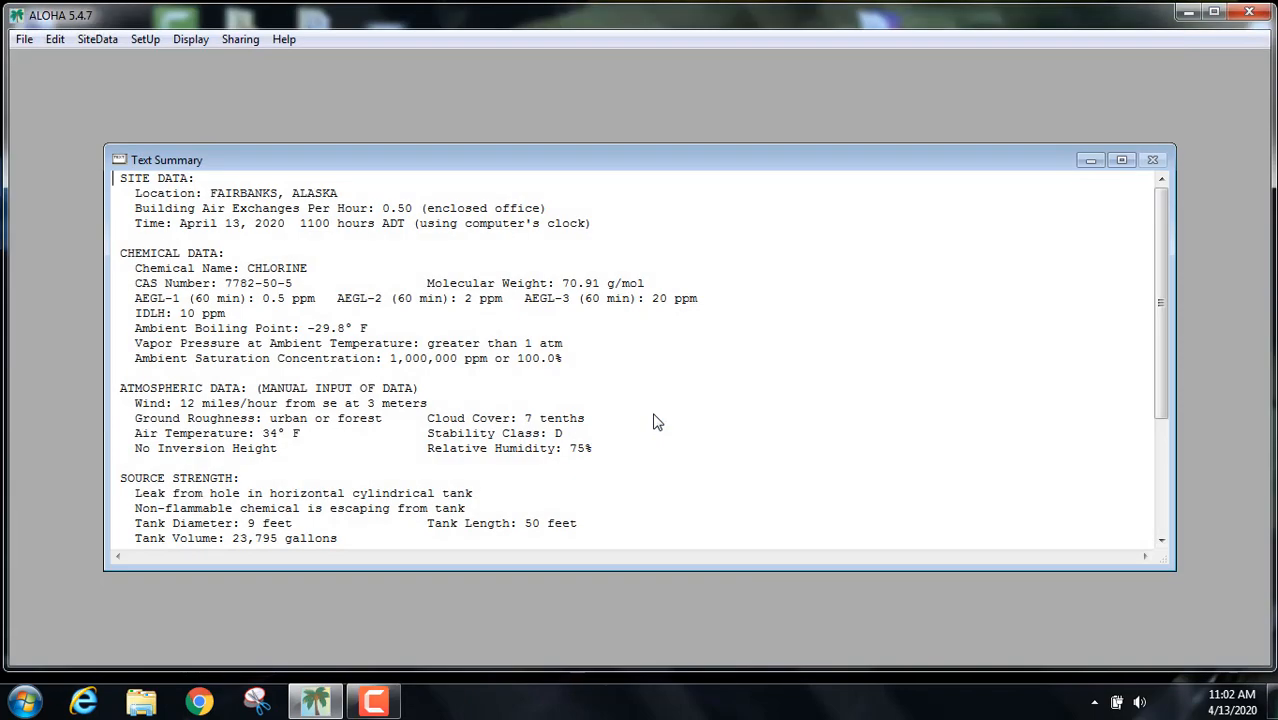
left_click(1188, 12)
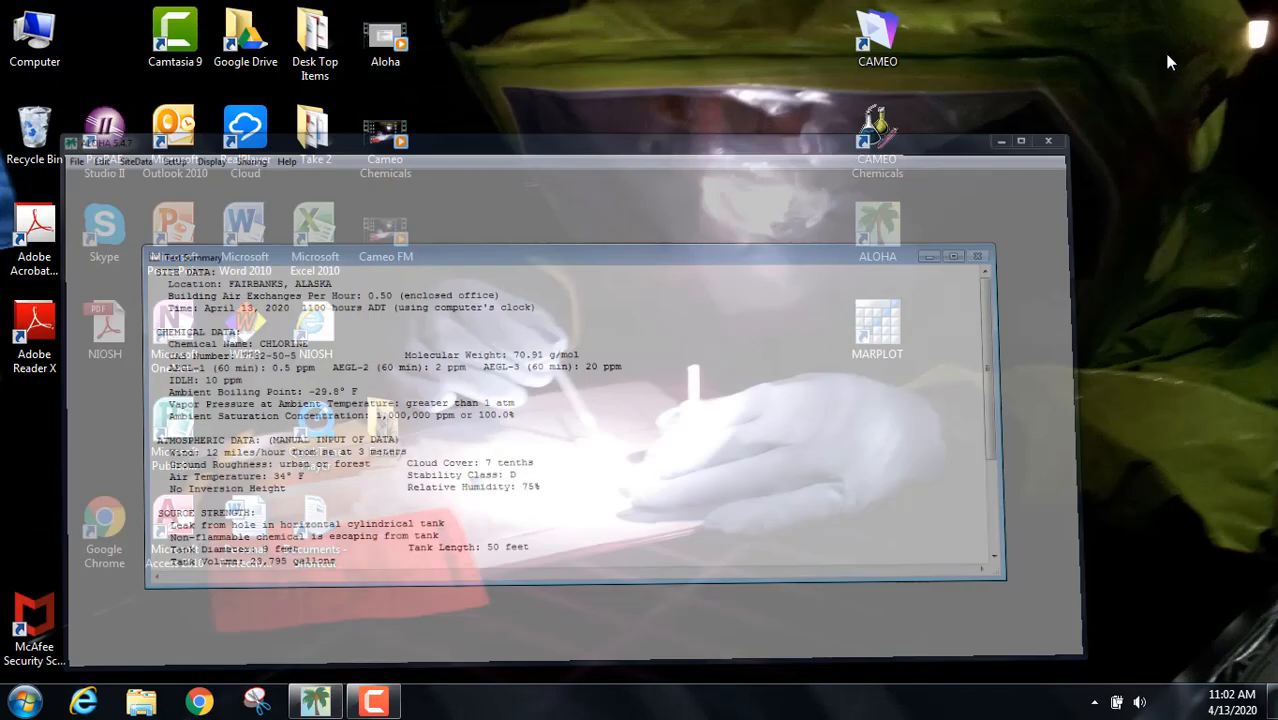
double_click(877, 325)
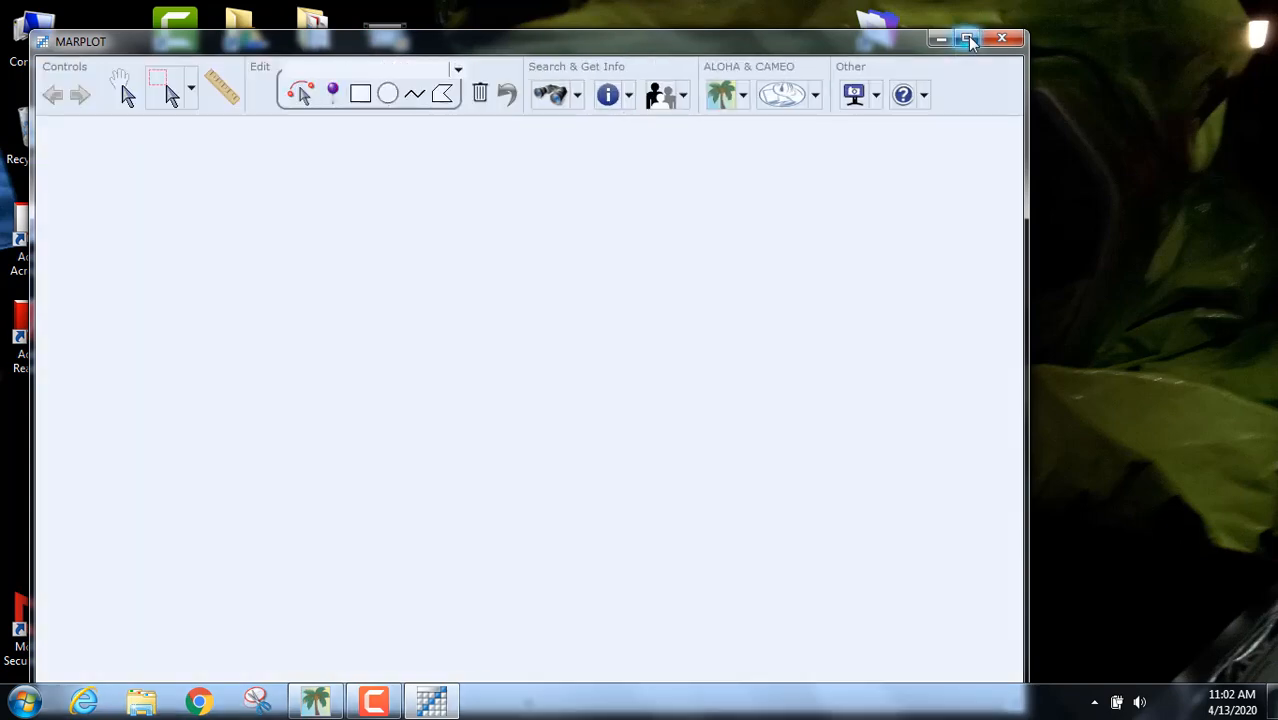
left_click(966, 38)
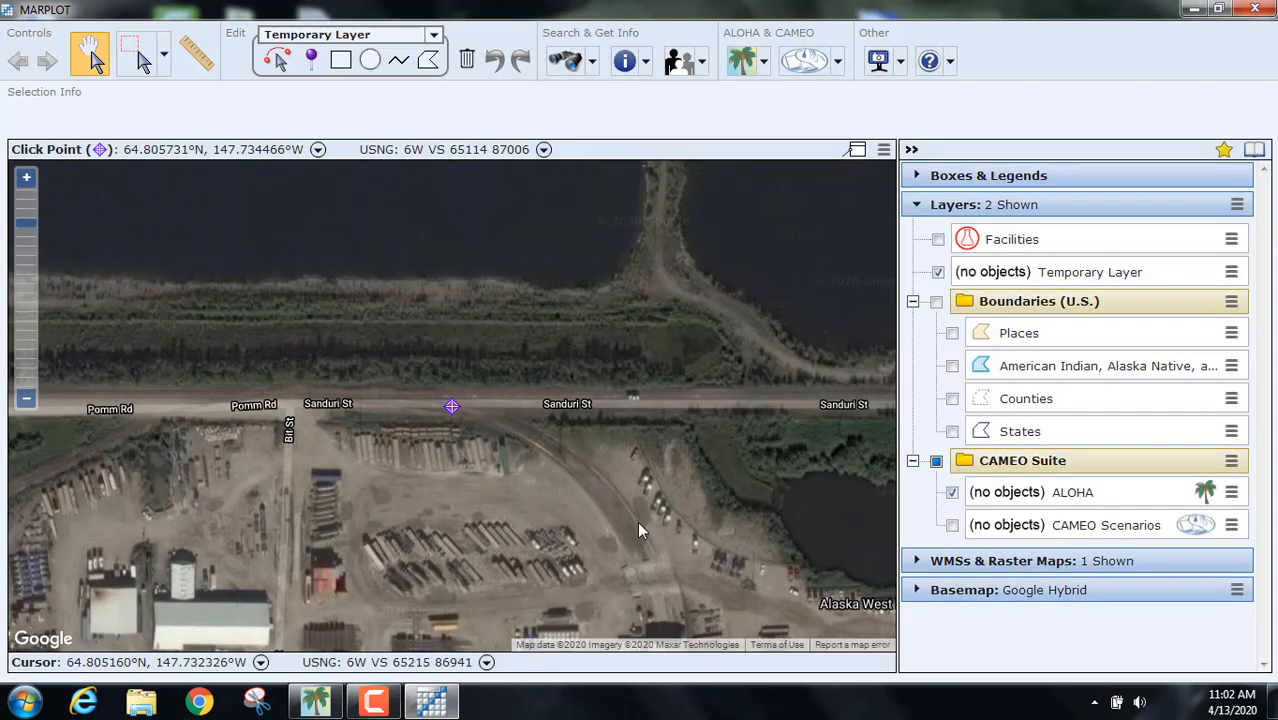
Step: Set the ALOHA source point in the rail yard south of Sanduri St, then return to ALOHA
left_click(639, 523)
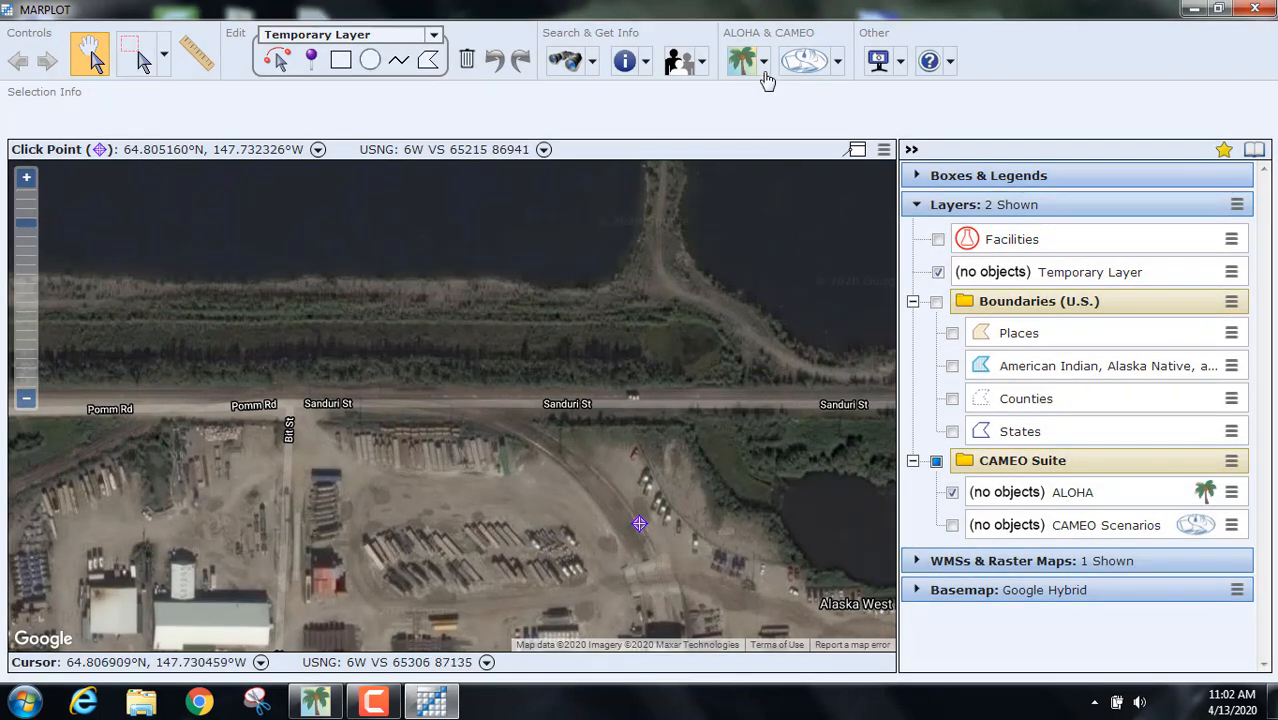
left_click(763, 63)
left_click(766, 120)
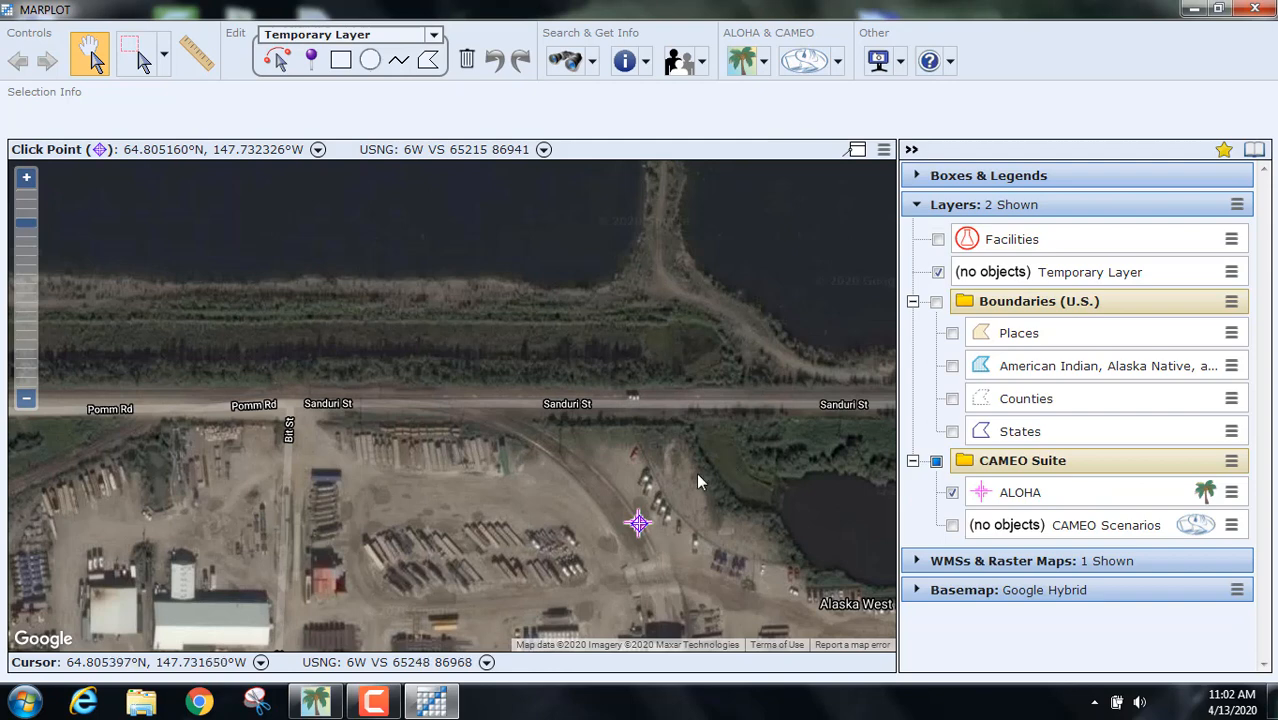
left_click(765, 63)
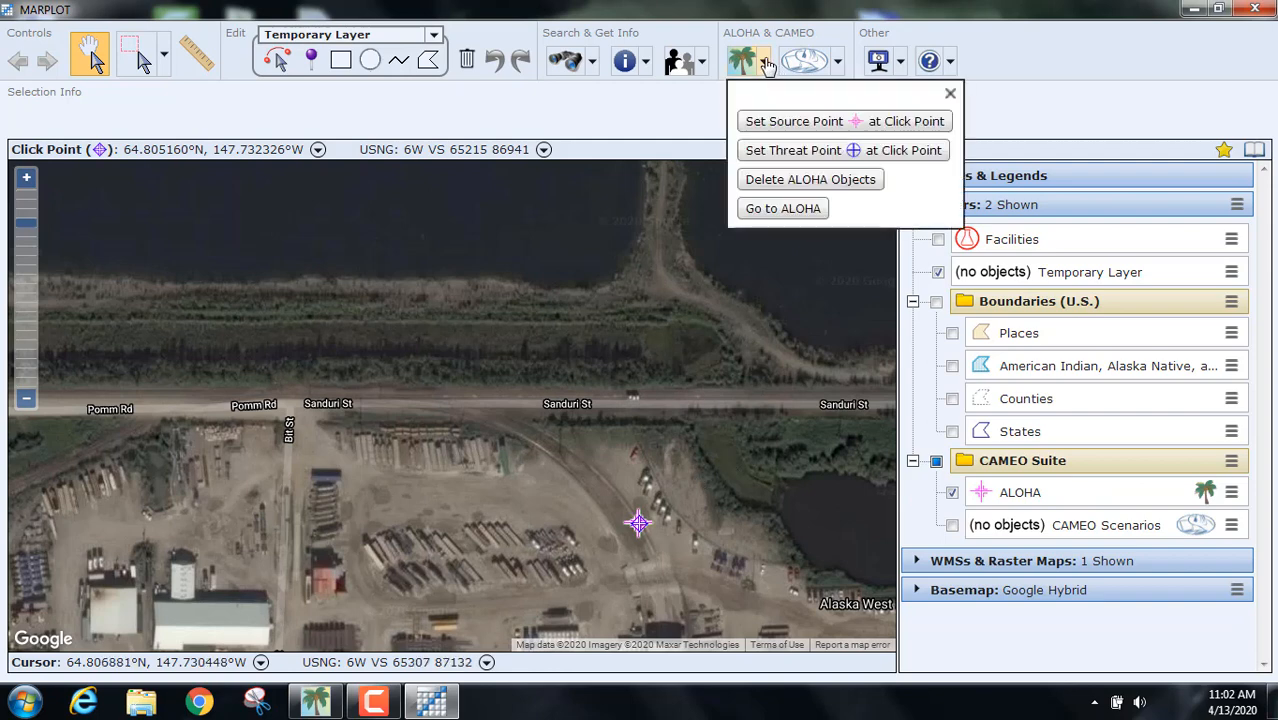
left_click(790, 129)
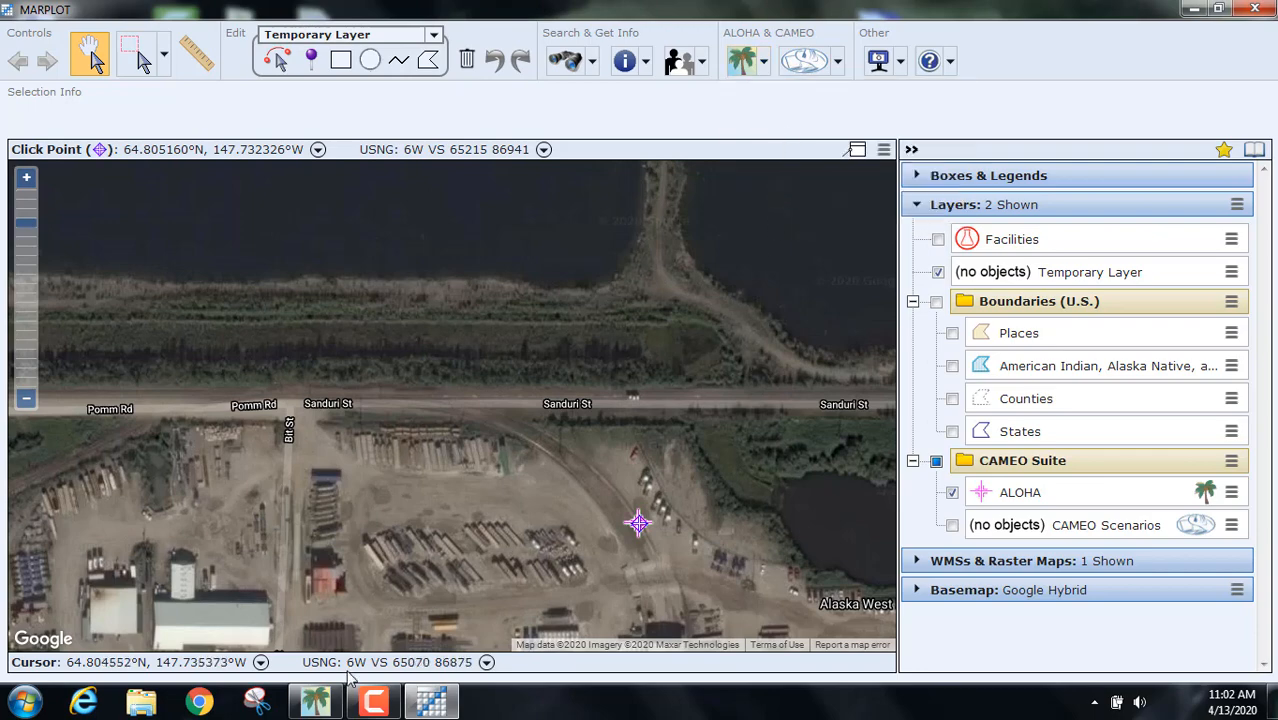
left_click(318, 702)
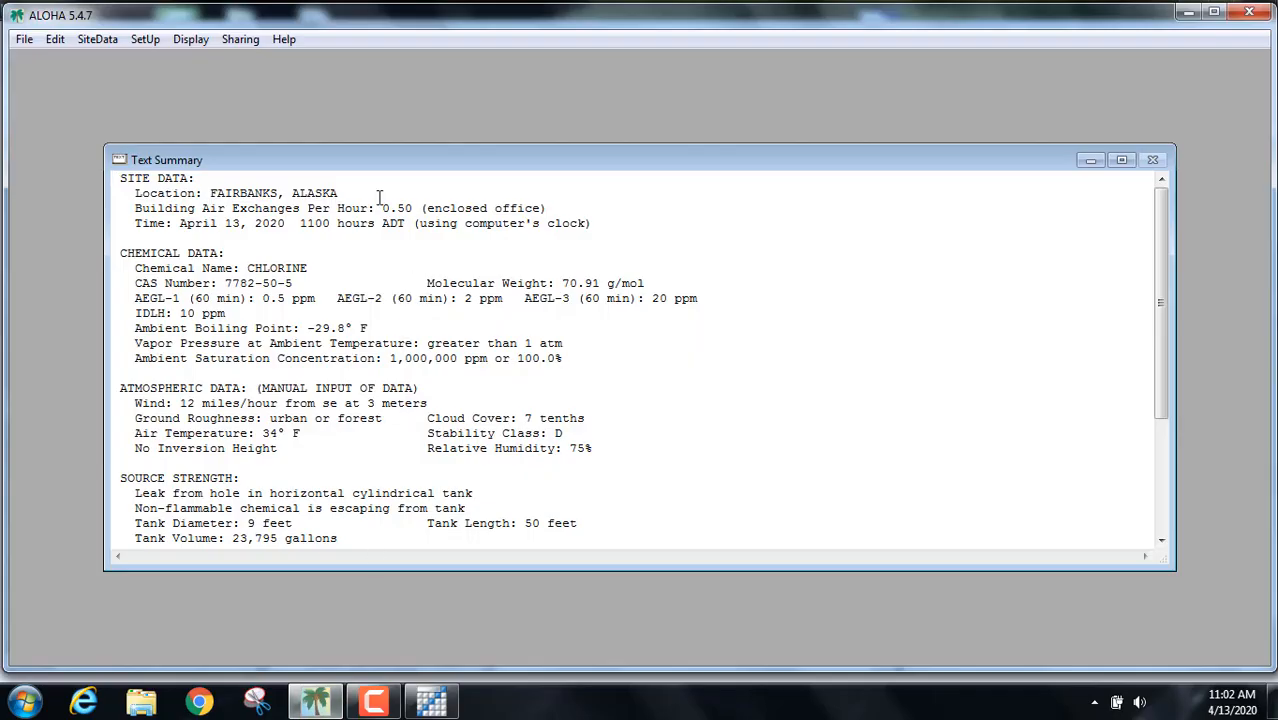
Step: Display the chlorine Toxic Threat Zone with the default levels of concern and view it in MARPLOT
left_click(190, 40)
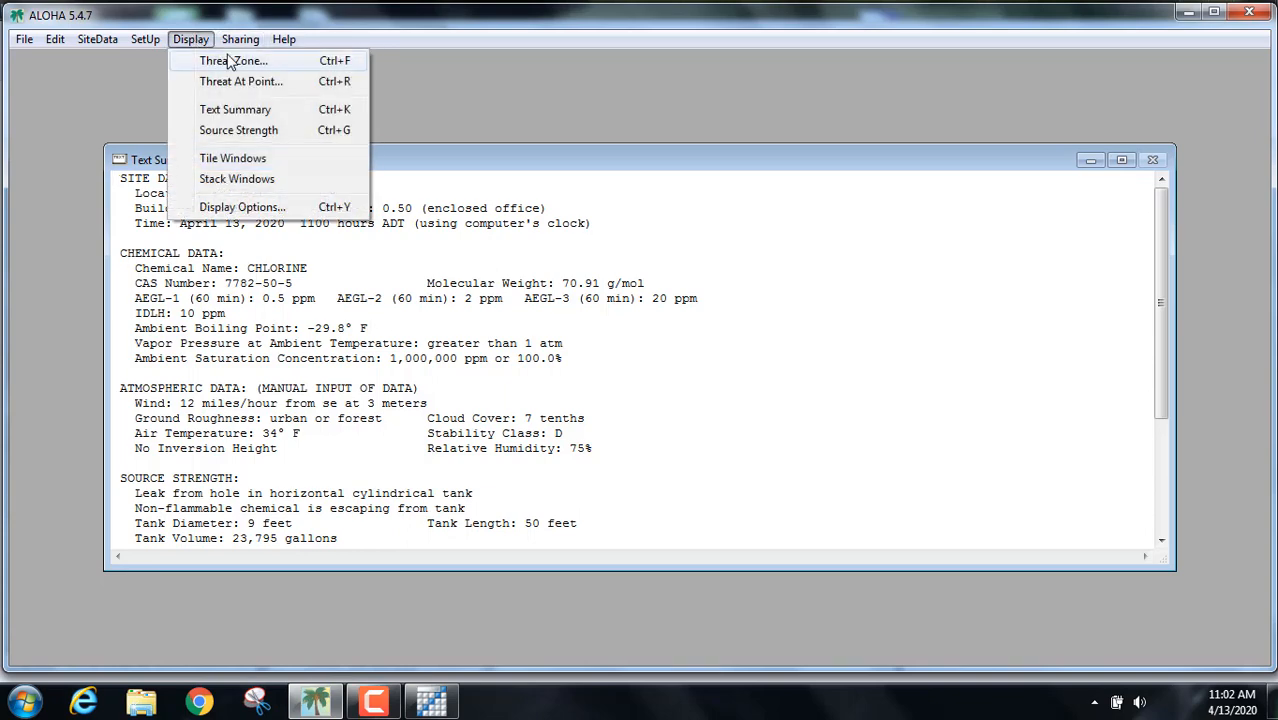
left_click(230, 62)
left_click(533, 512)
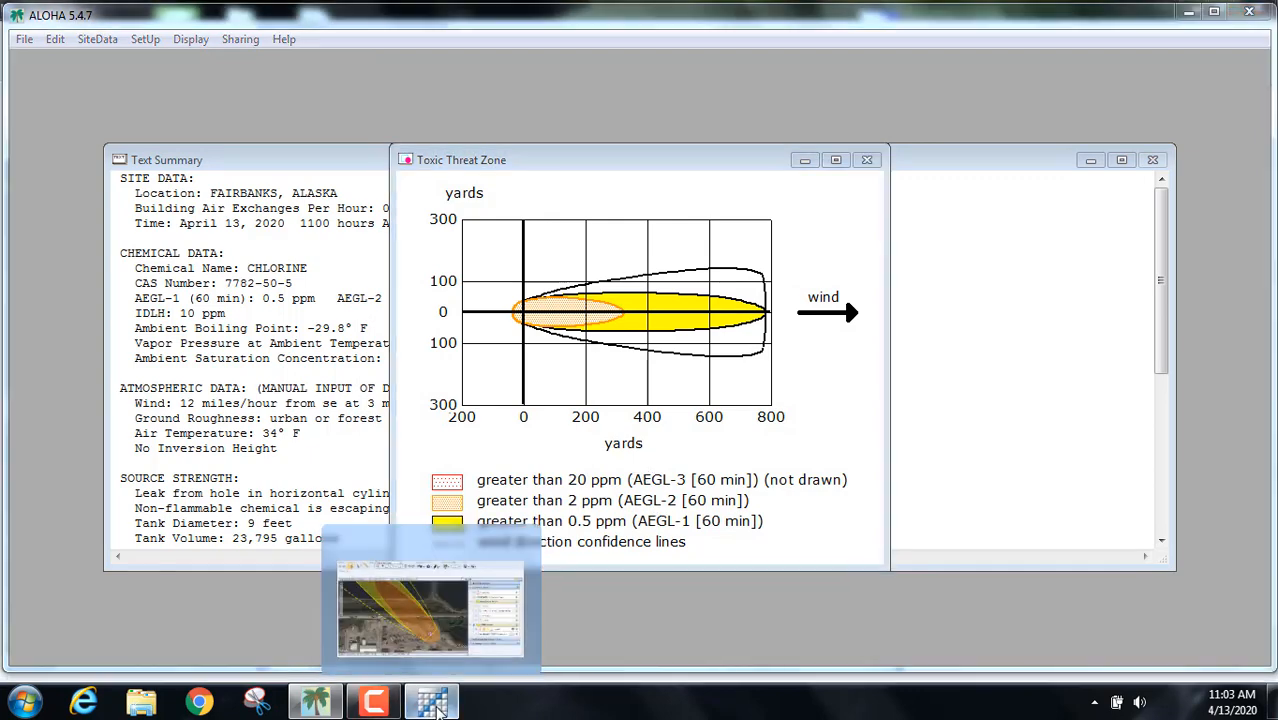
left_click(431, 701)
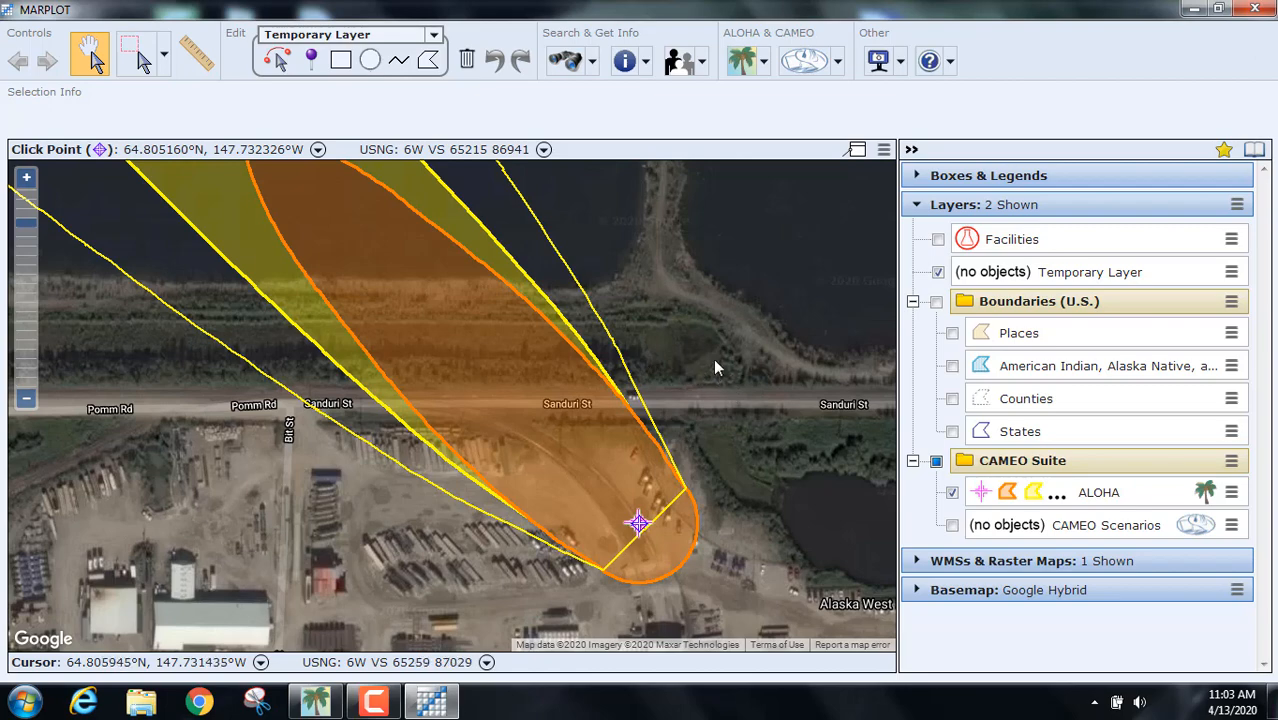
Step: Pan and zoom out to see the whole chlorine plume across the pond, then return to ALOHA
left_click_drag(695, 316, 795, 541)
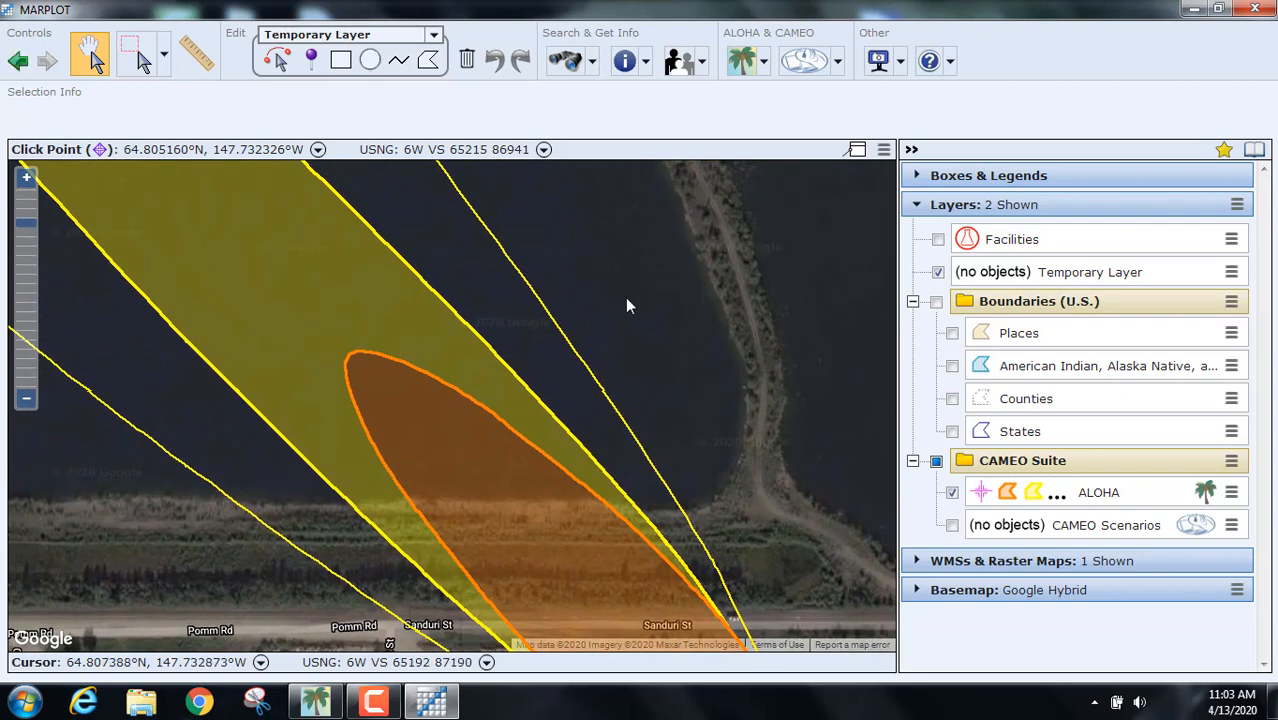
mouse_move(628, 300)
left_mouse_down()
mouse_move(699, 514)
mouse_move(767, 568)
left_mouse_up()
scroll(722, 400, "down", 3)
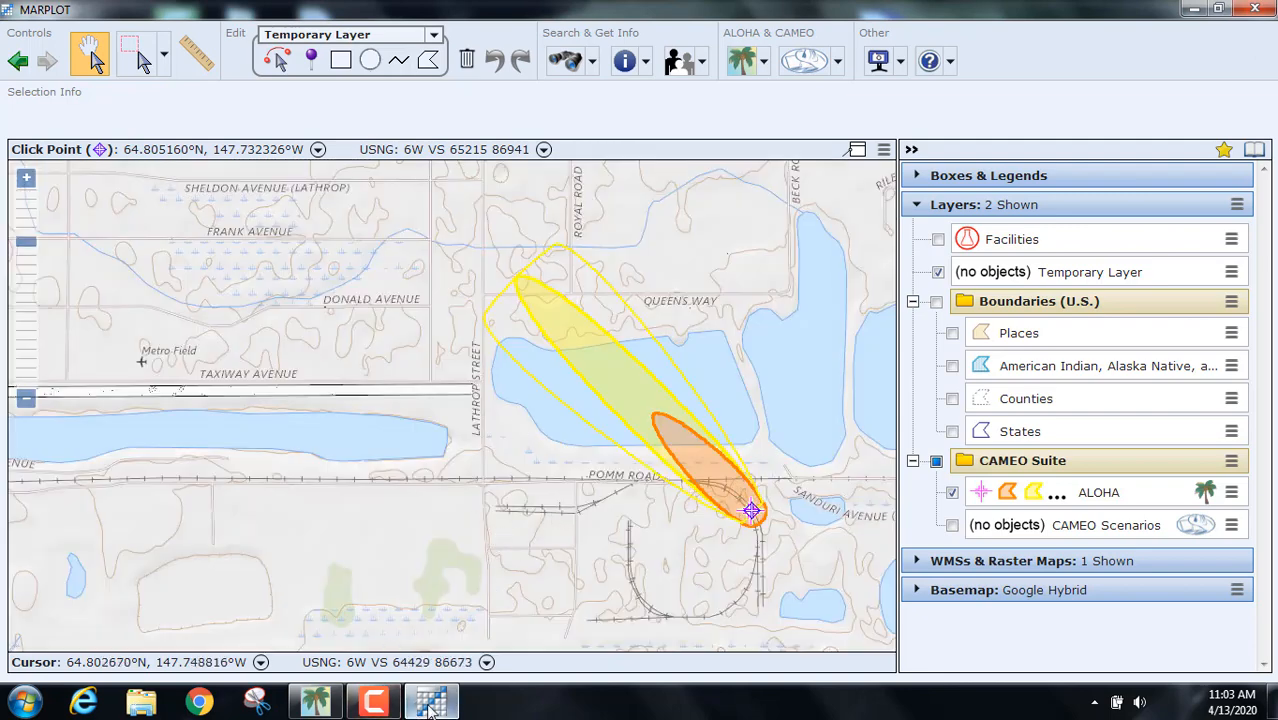
left_click(332, 704)
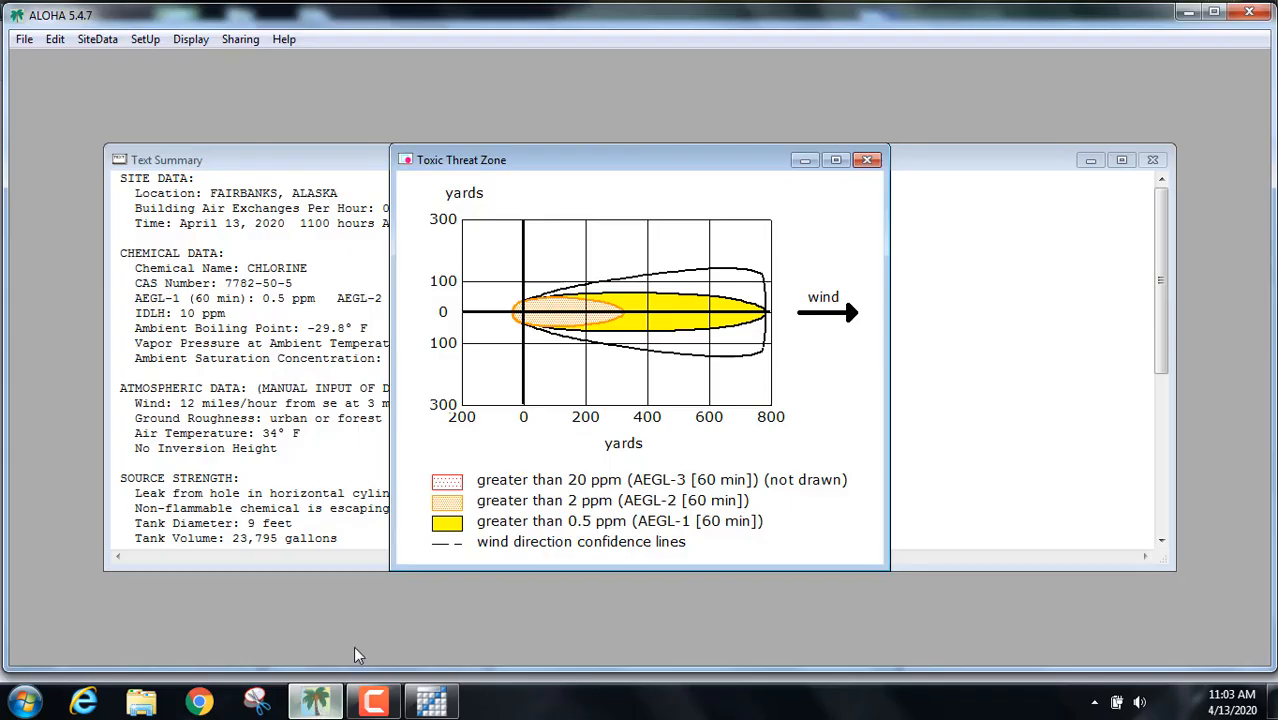
Step: Redisplay the Toxic Threat Zone, close the plot, and minimize ALOHA to reveal the MARPLOT map
left_click(200, 41)
key("Right")
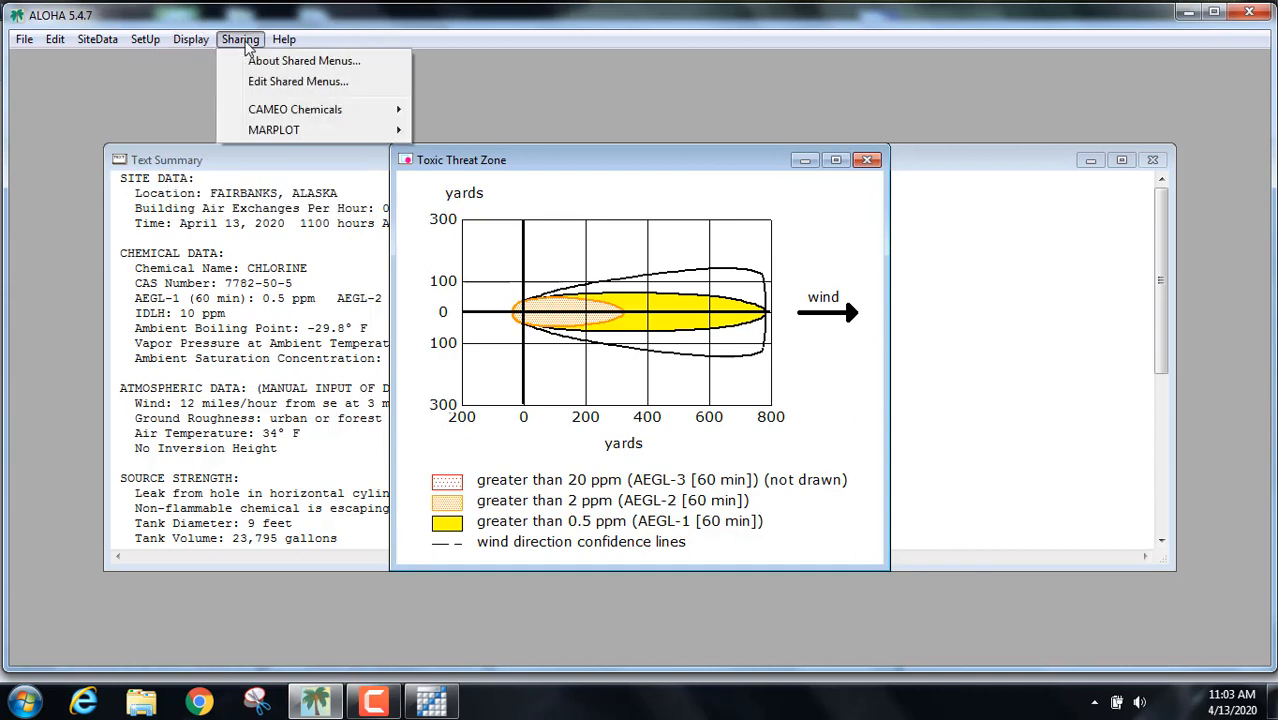
key("Left")
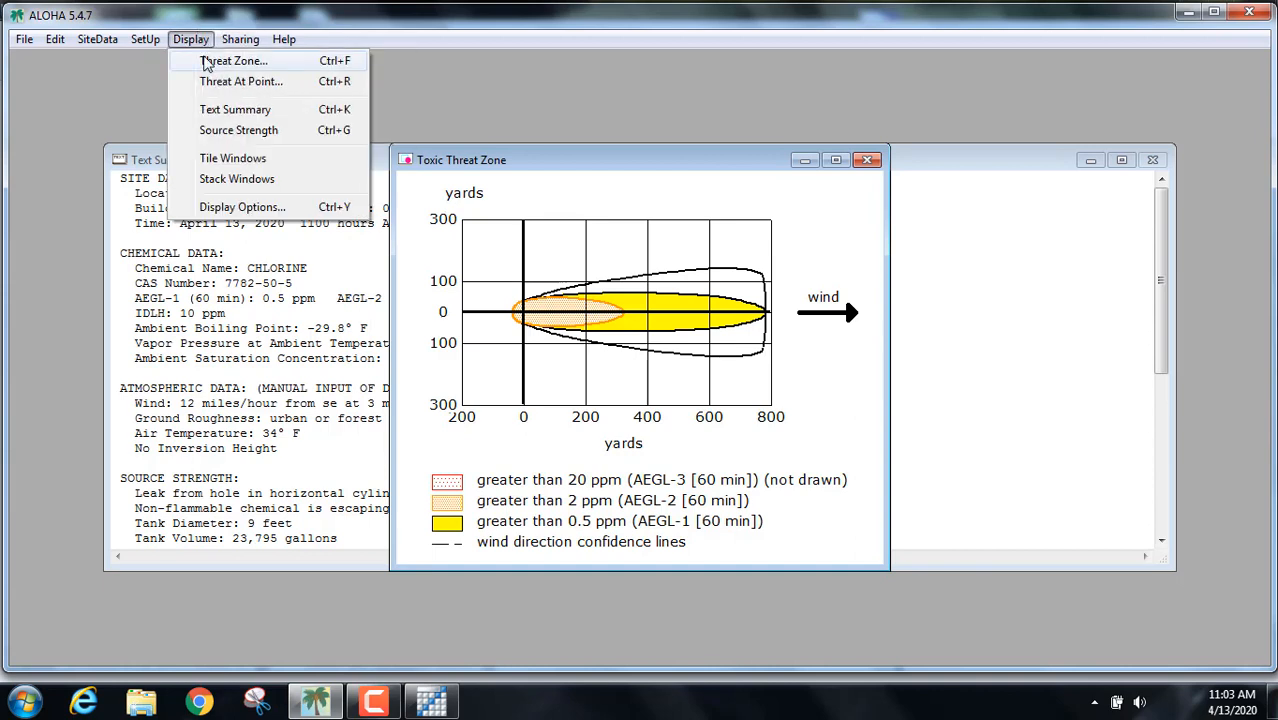
left_click(226, 61)
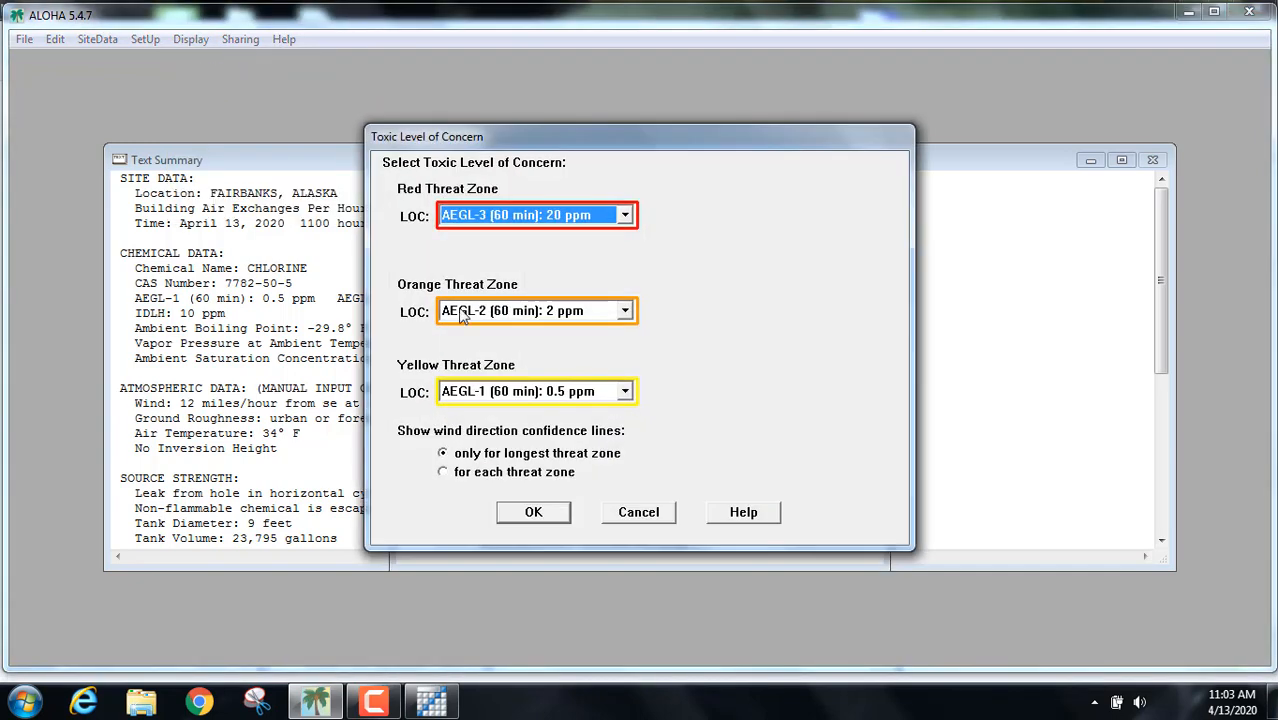
left_click(533, 513)
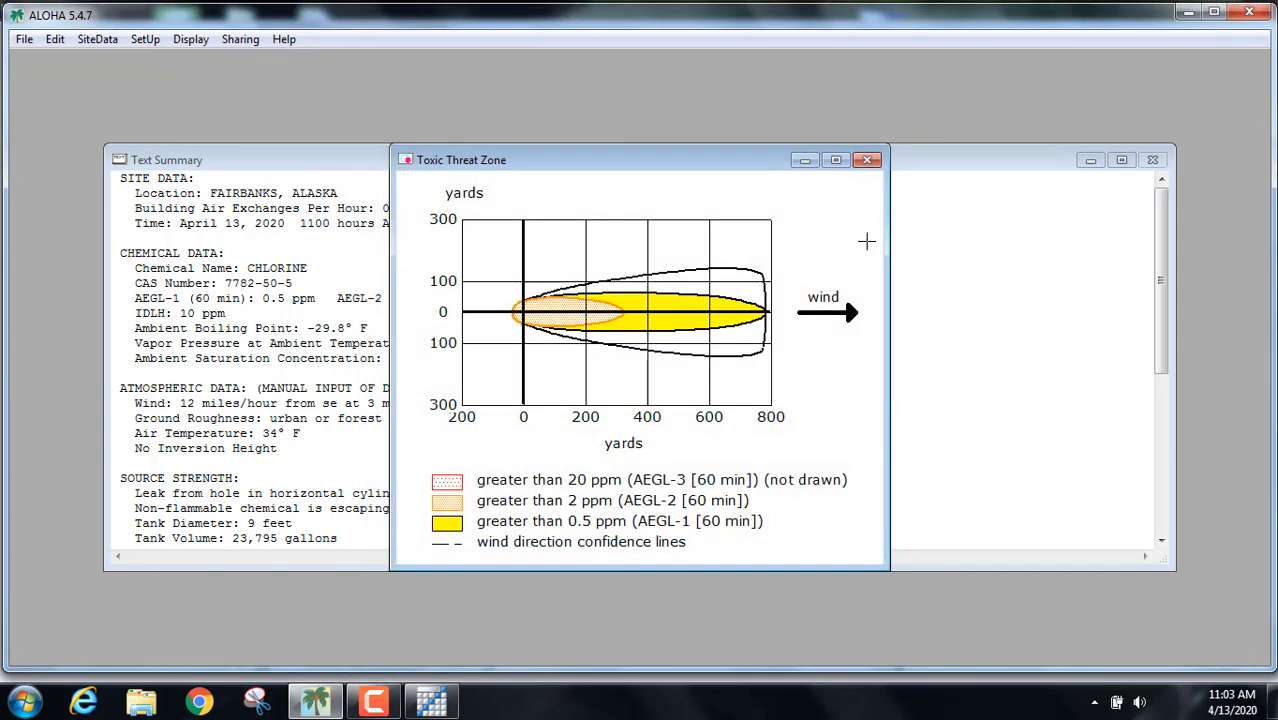
left_click(866, 161)
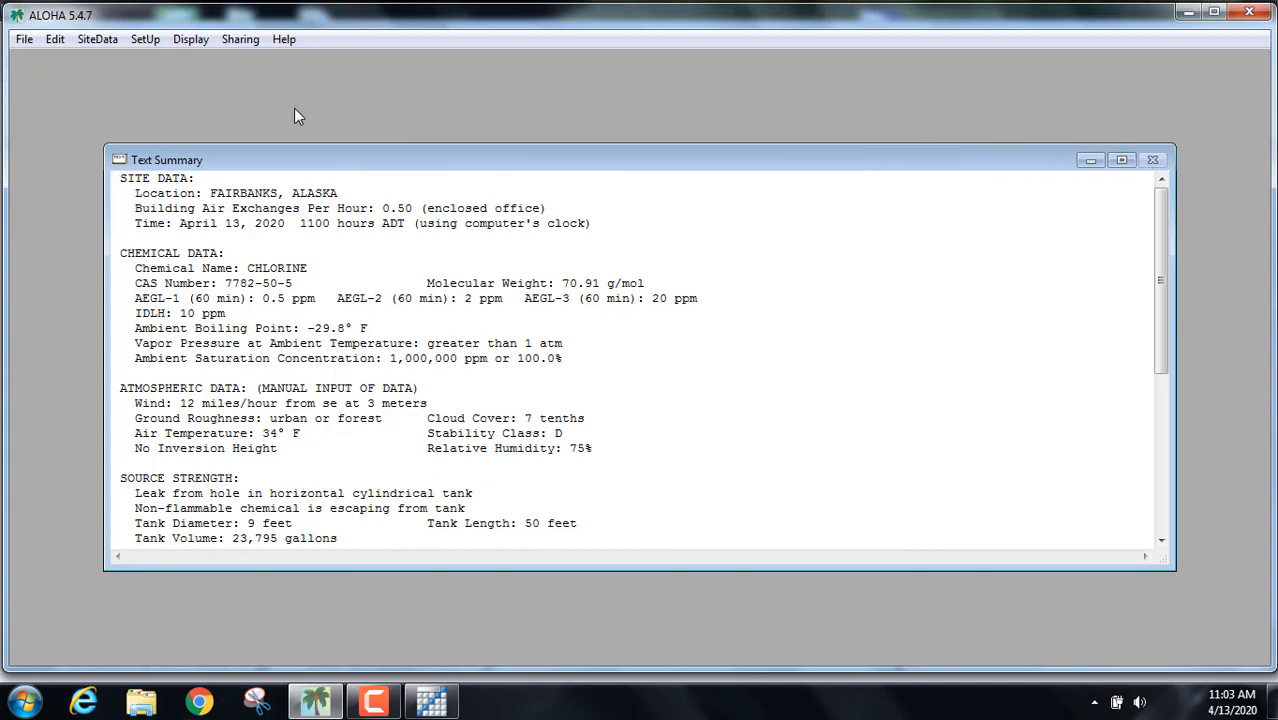
left_click(1188, 12)
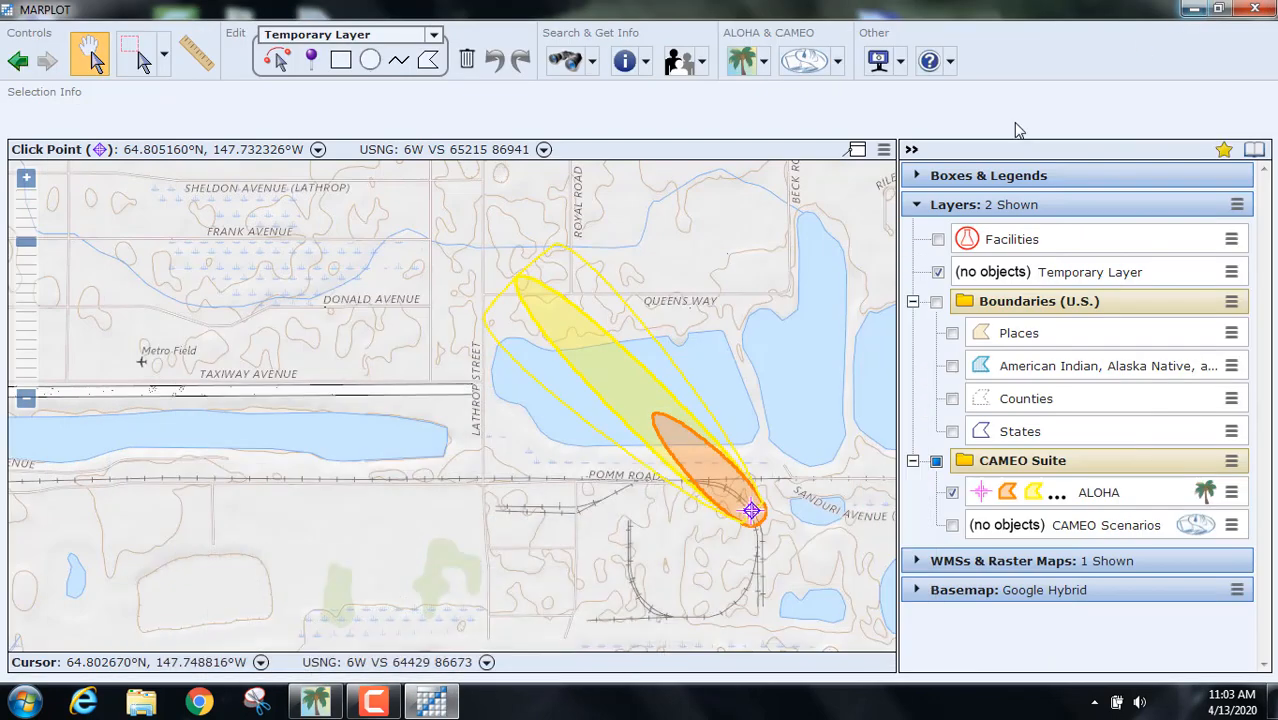
Step: Click a spot by the lake east of the plume, then minimize MARPLOT to the desktop
left_click(764, 390)
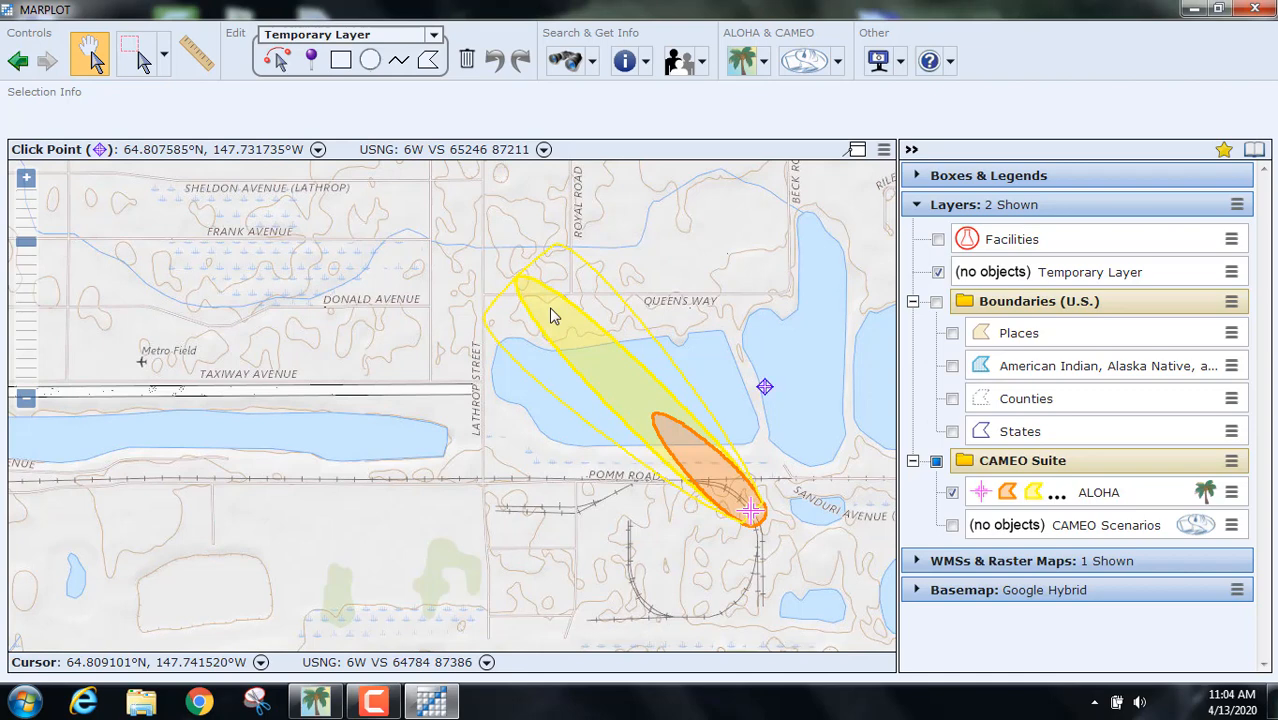
left_click(437, 703)
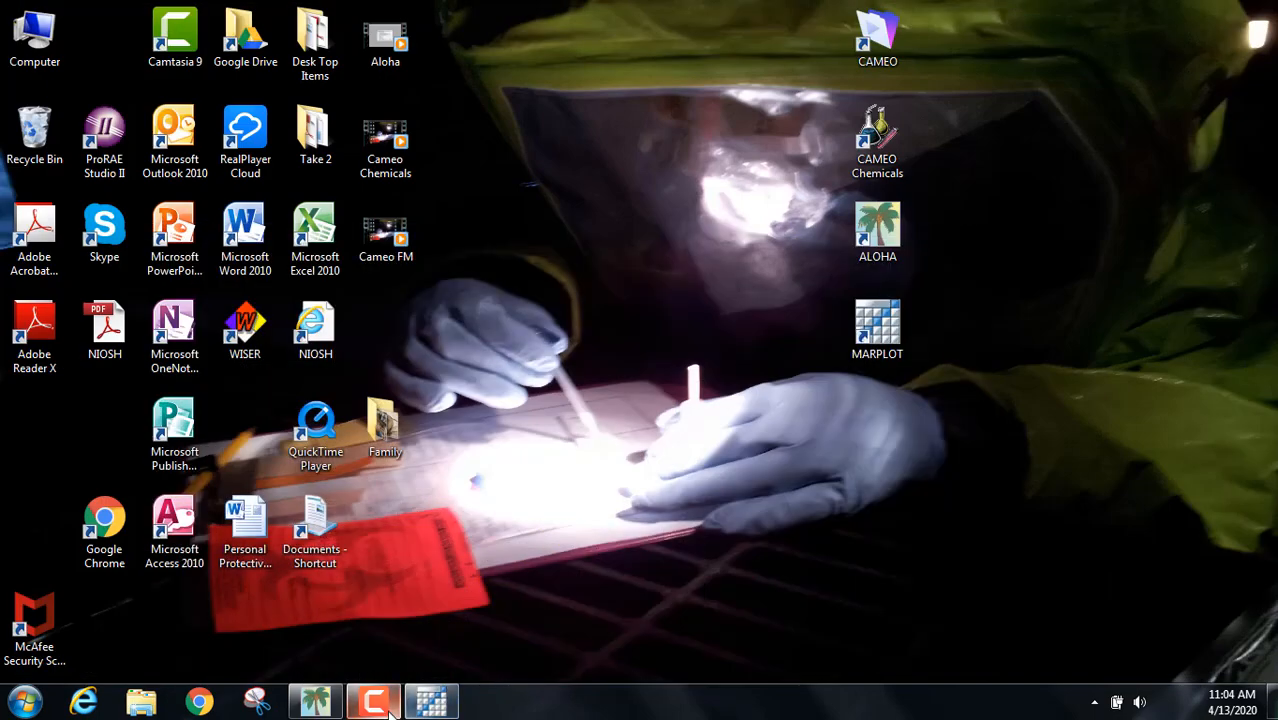